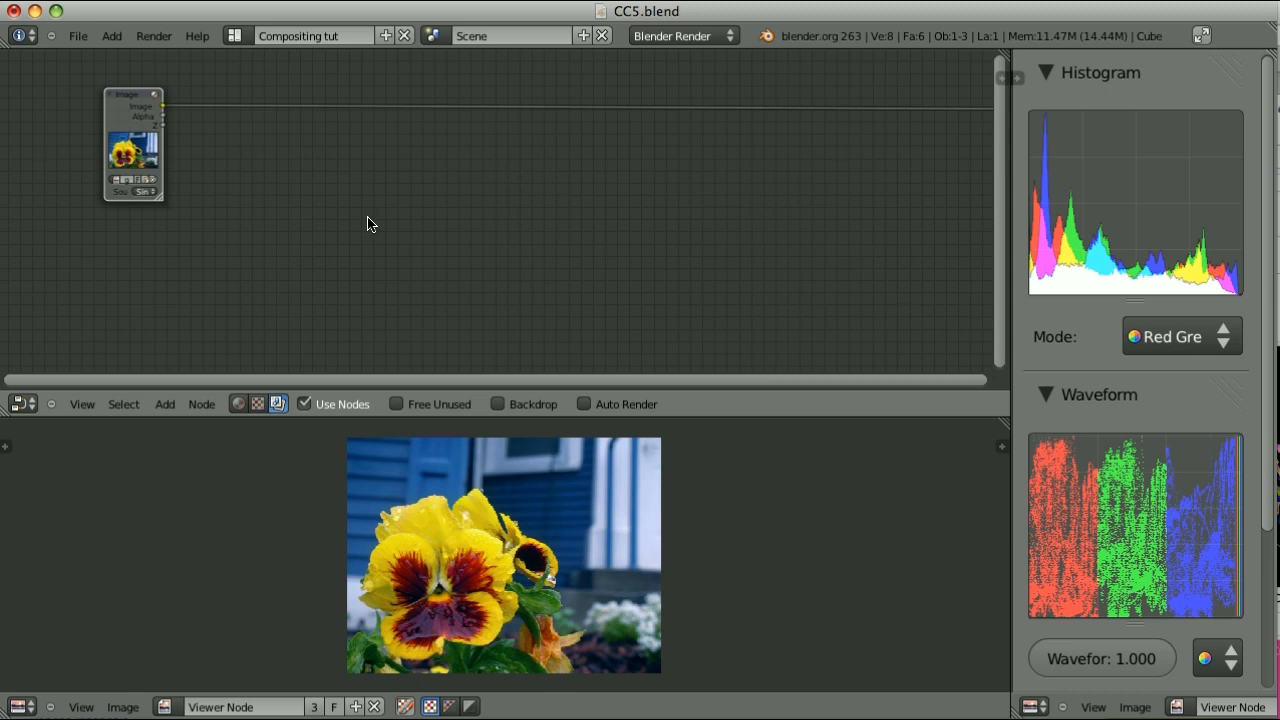
Insert a Separate RGBA node into the link coming out of the Image node
key("shift+a")
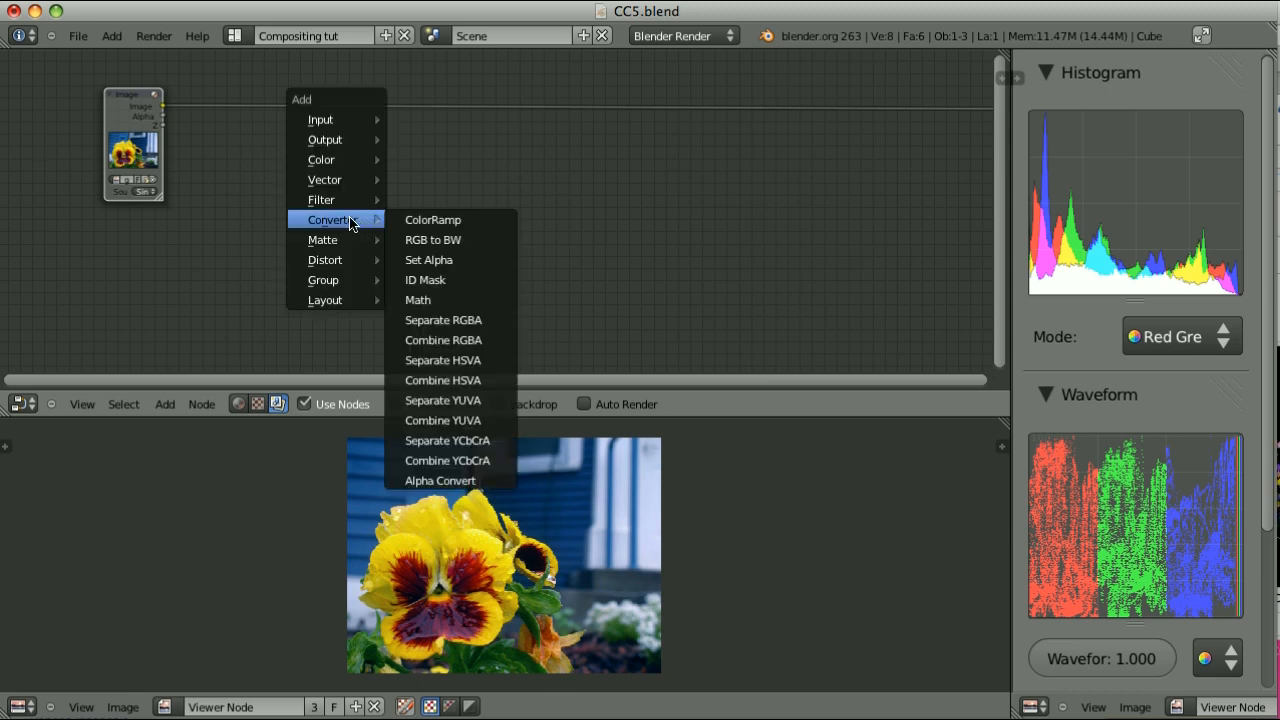
left_click(446, 341)
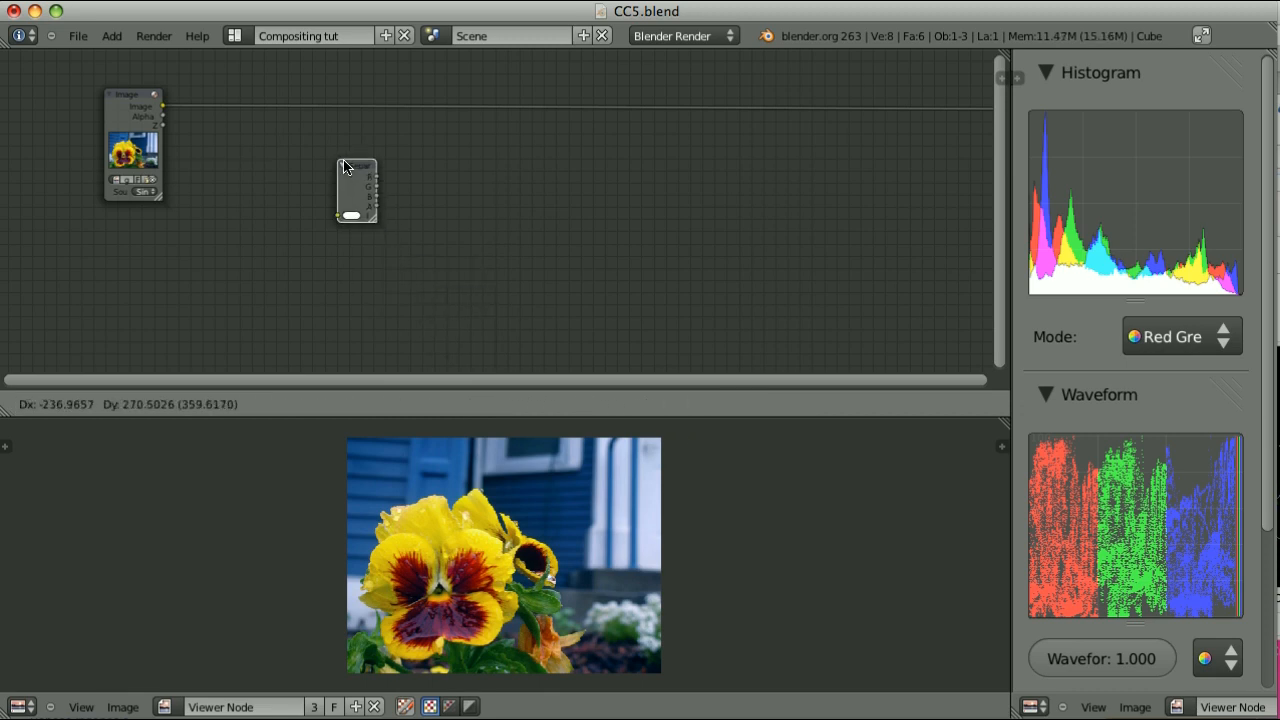
left_click(298, 105)
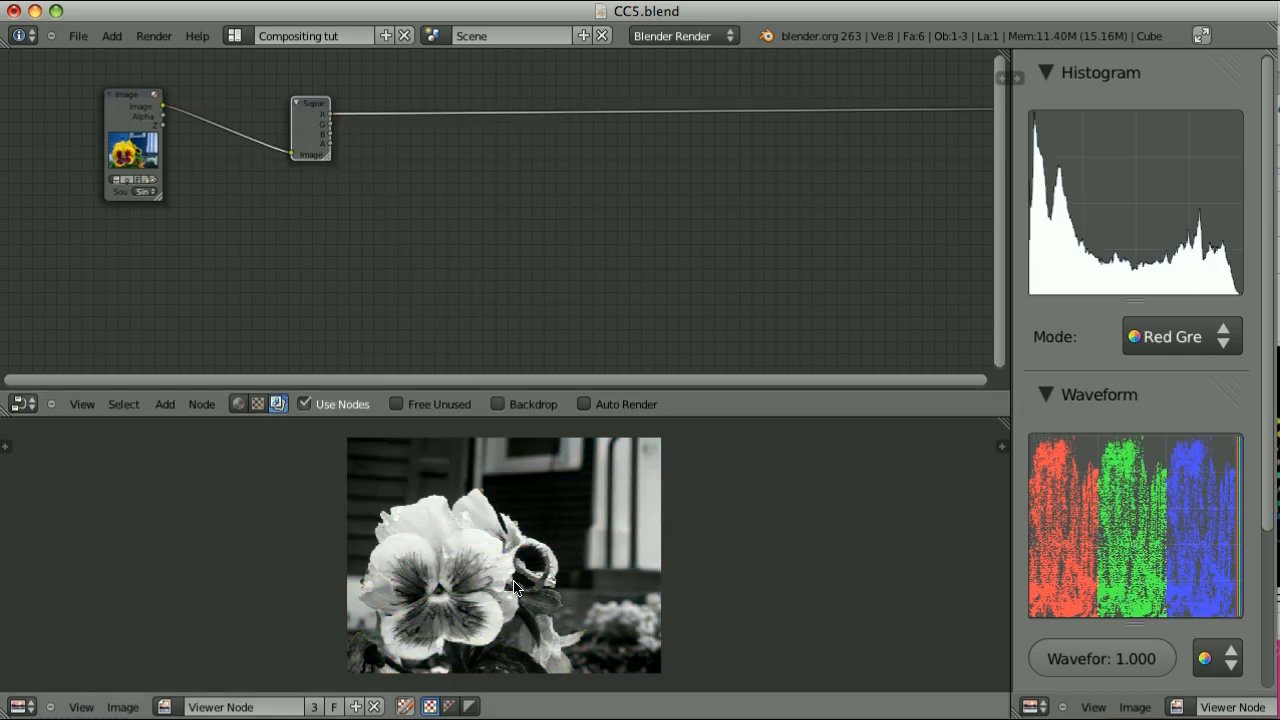
Cycle the viewer through the Separate RGBA node's individual channel outputs to inspect each one
scroll(340, 222, "up", 3)
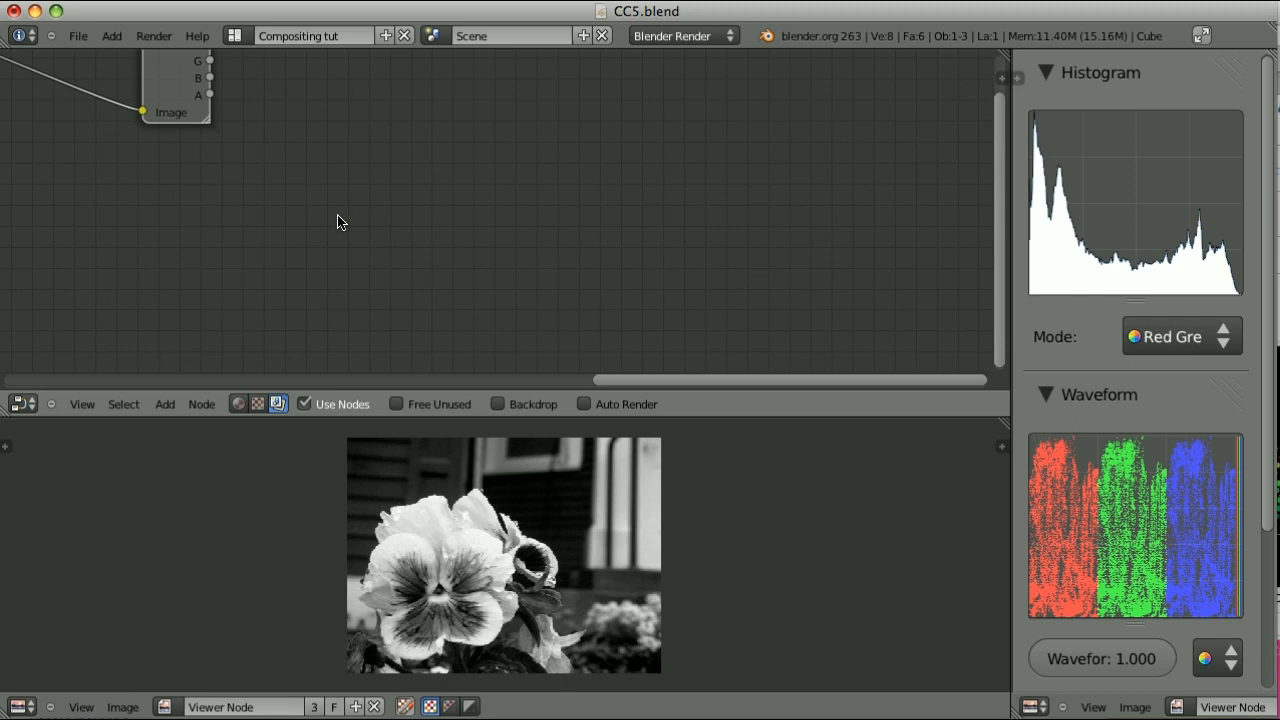
scroll(338, 216, "down", 1)
middle_click_drag(252, 136, 308, 254)
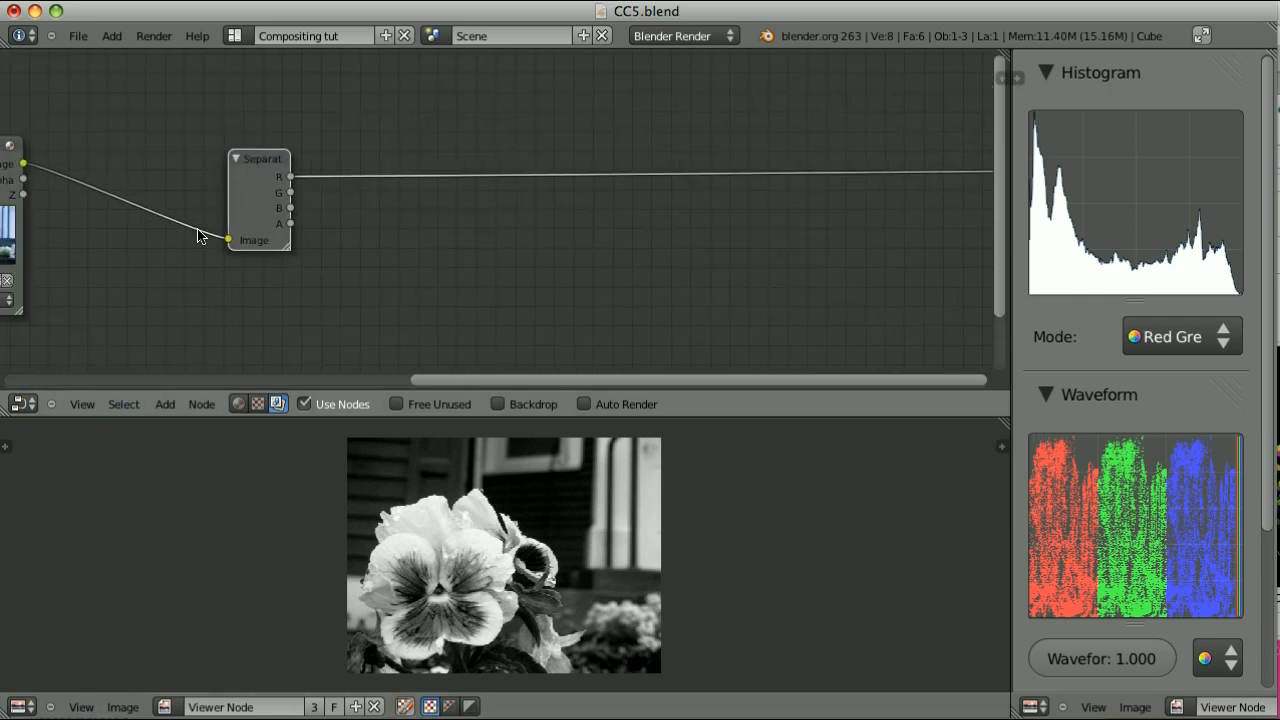
left_click(253, 162, "ctrl+shift")
left_click(253, 162, "ctrl+shift")
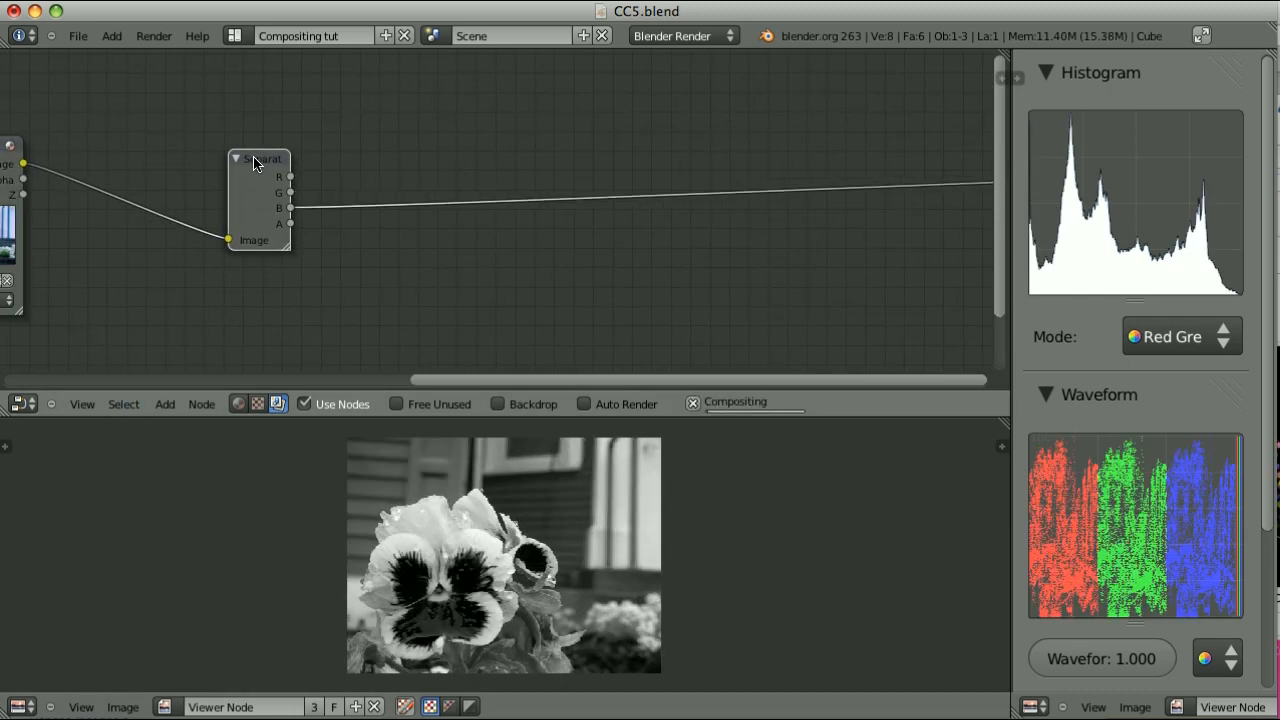
left_click(255, 165, "ctrl+shift")
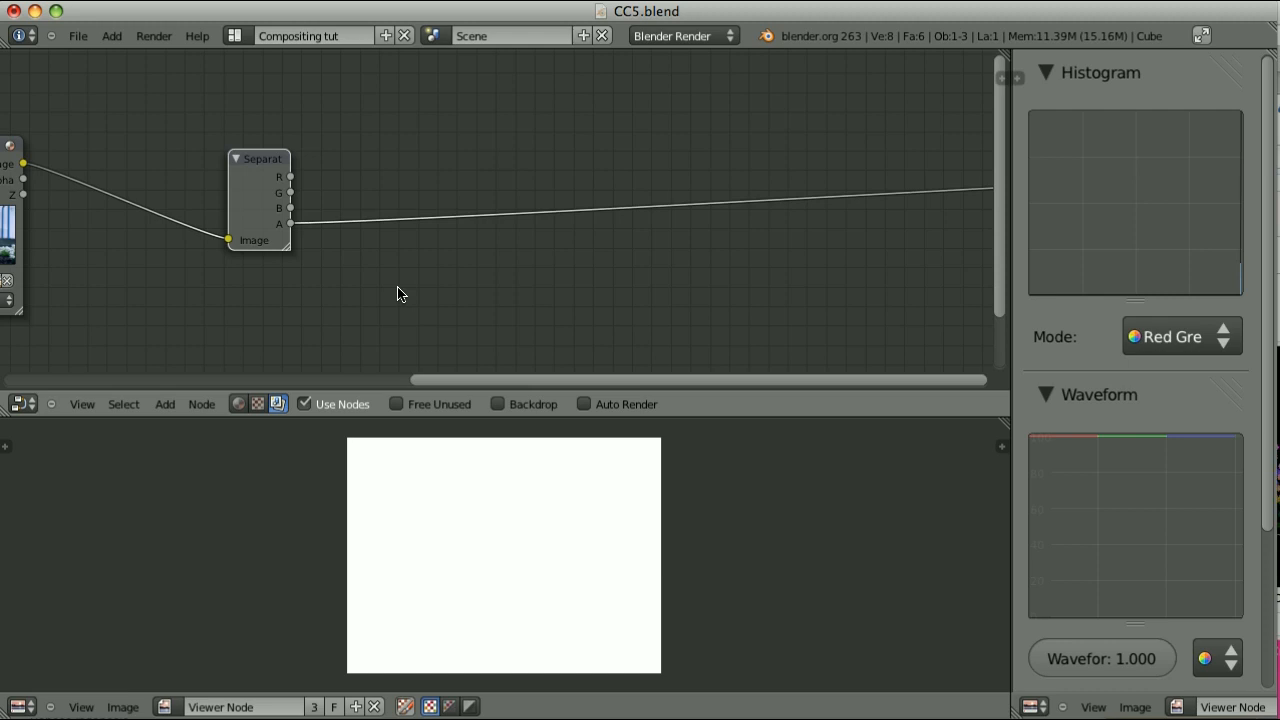
left_click(256, 166, "ctrl+shift")
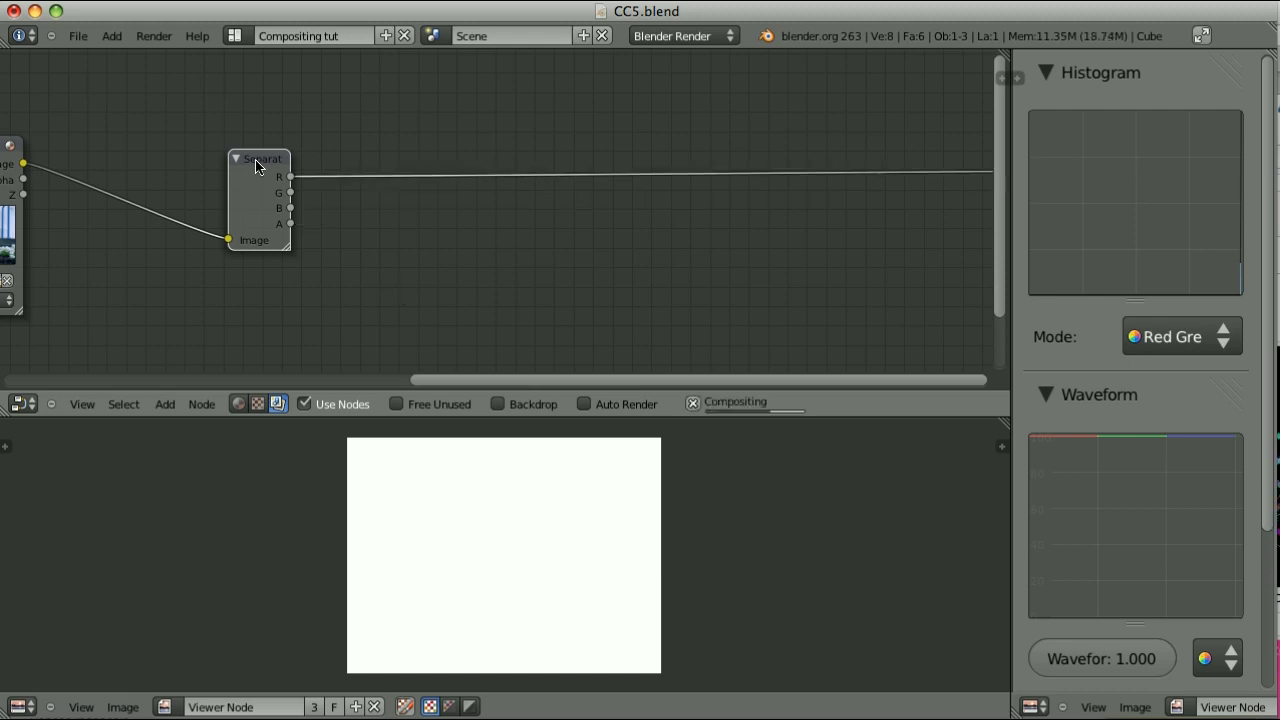
left_click(256, 166, "ctrl+shift")
left_click(256, 166, "ctrl+shift")
Show the original image in the viewer and insert a ColorRamp node into the Image node's viewer link
middle_click_drag(438, 262, 730, 270)
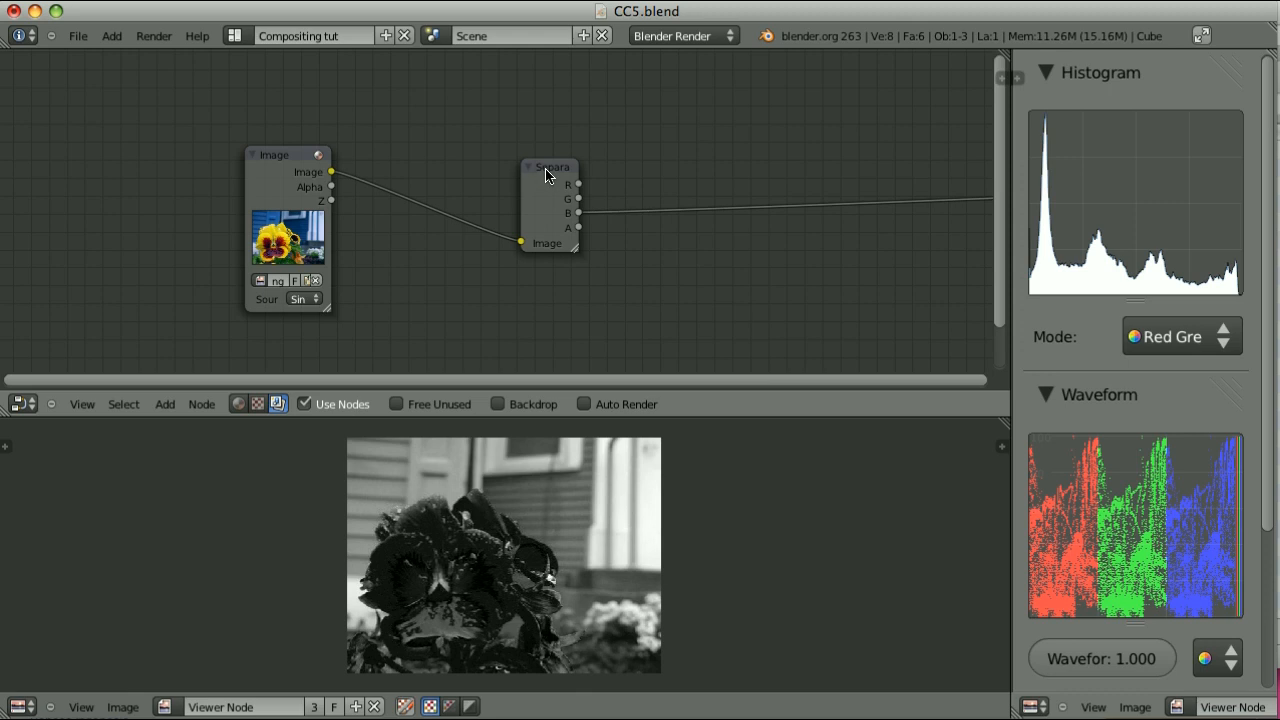
left_click(268, 162, "ctrl+shift")
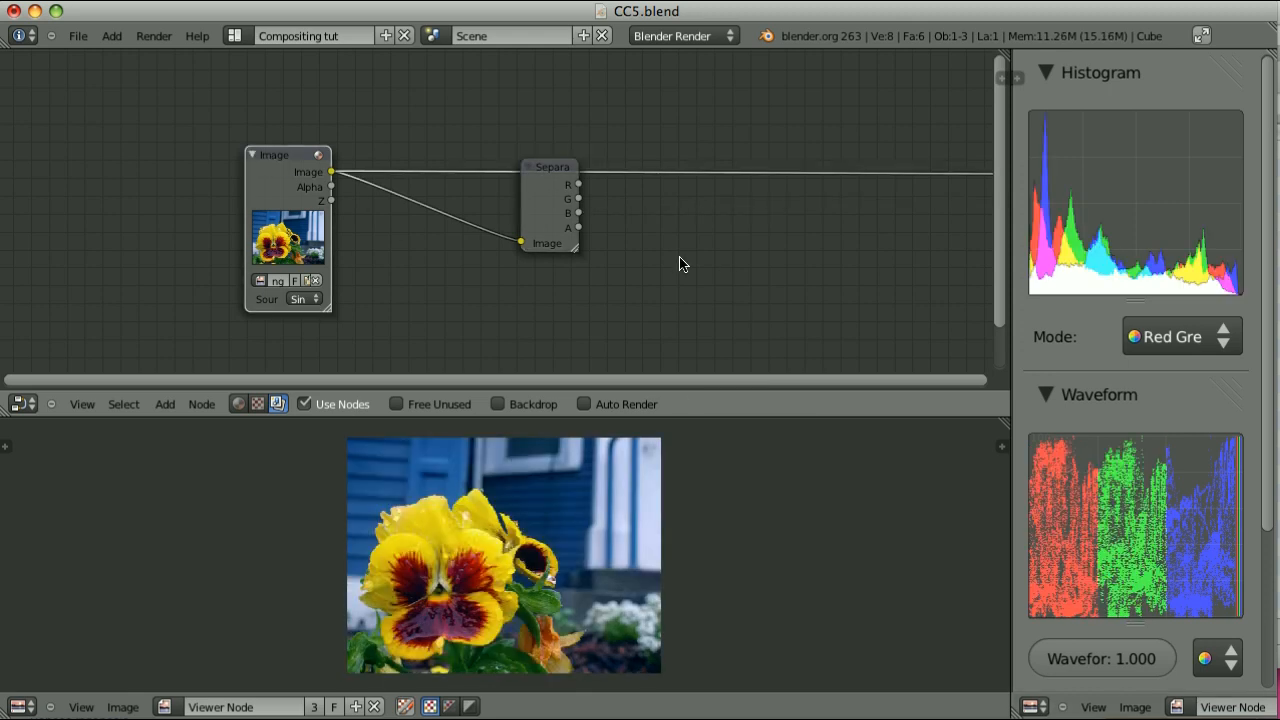
key("shift+a")
mouse_move(670, 362)
left_click(735, 362)
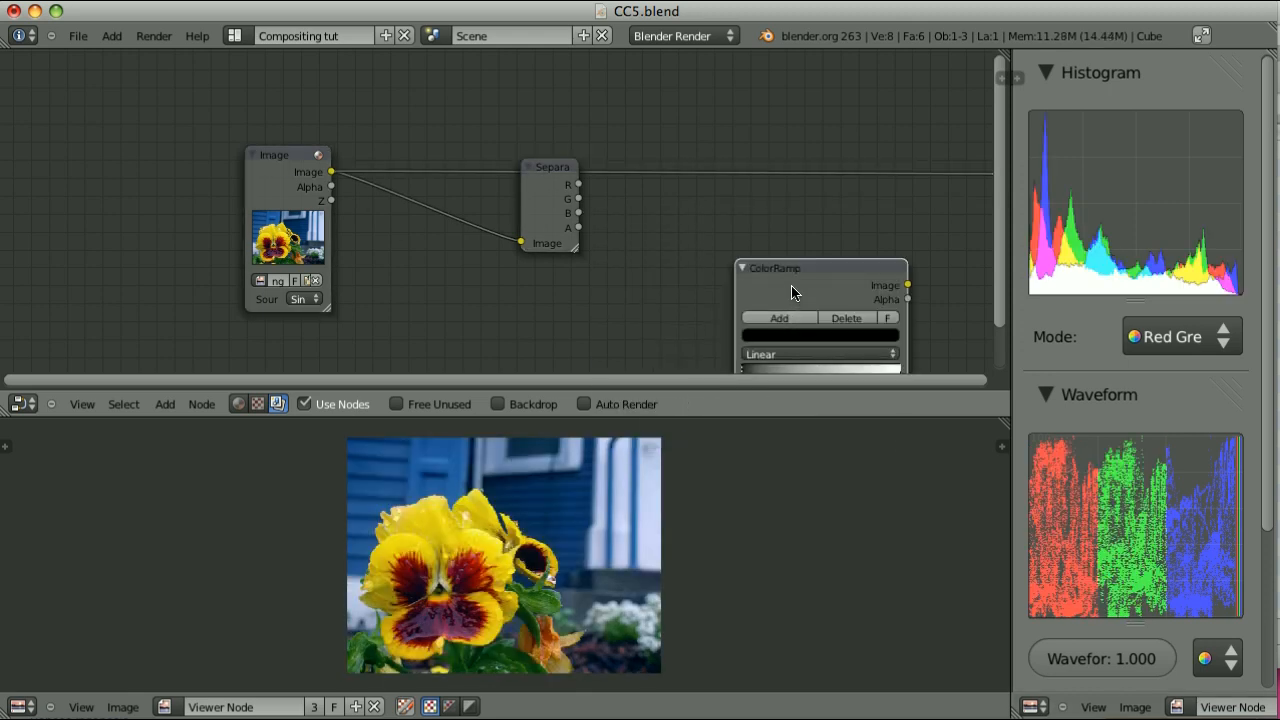
left_click(706, 151)
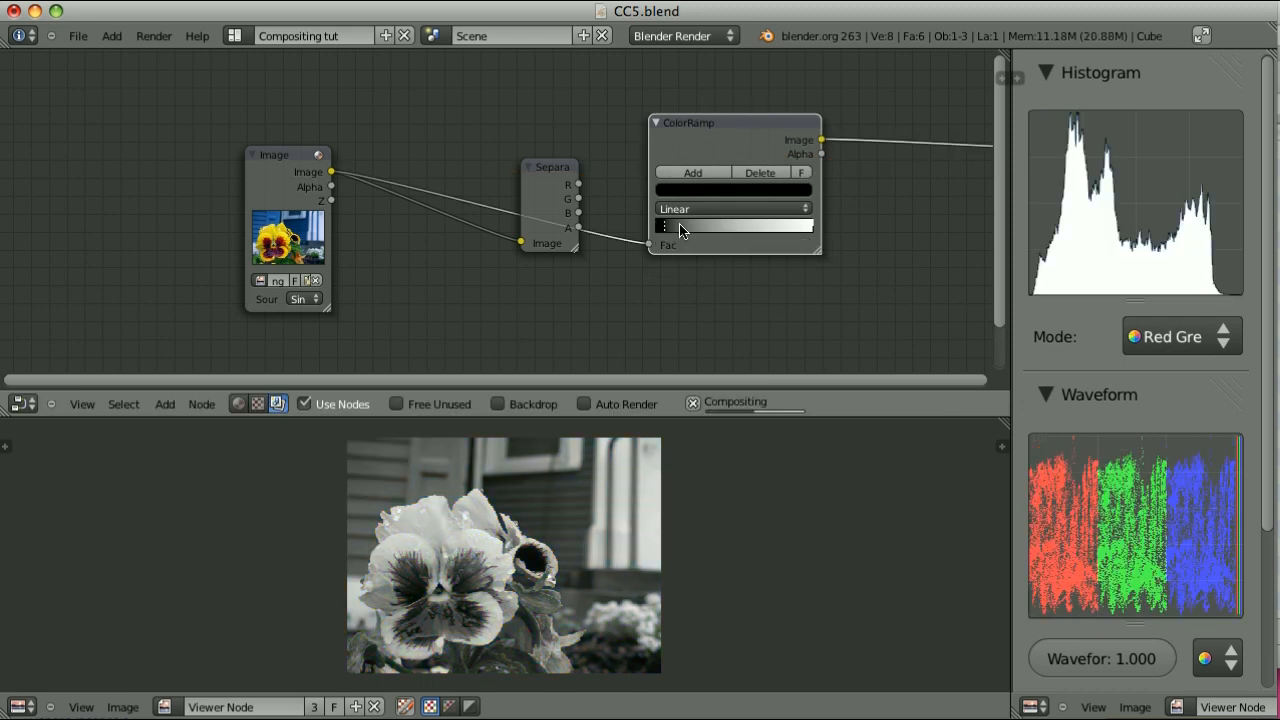
Move the ColorRamp's black and white stops inward and connect the Separate RGBA node's R output to its Fac input
left_click_drag(680, 226, 693, 225)
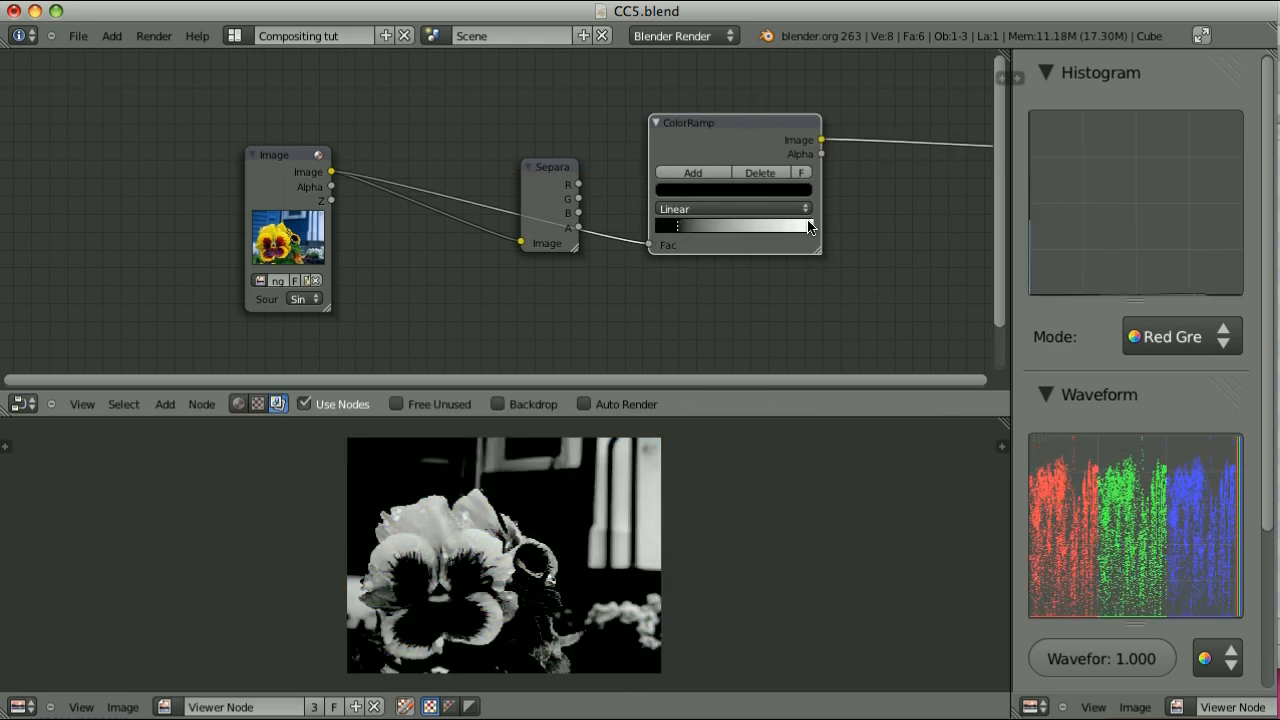
left_click_drag(810, 226, 791, 226)
left_click_drag(578, 185, 645, 245)
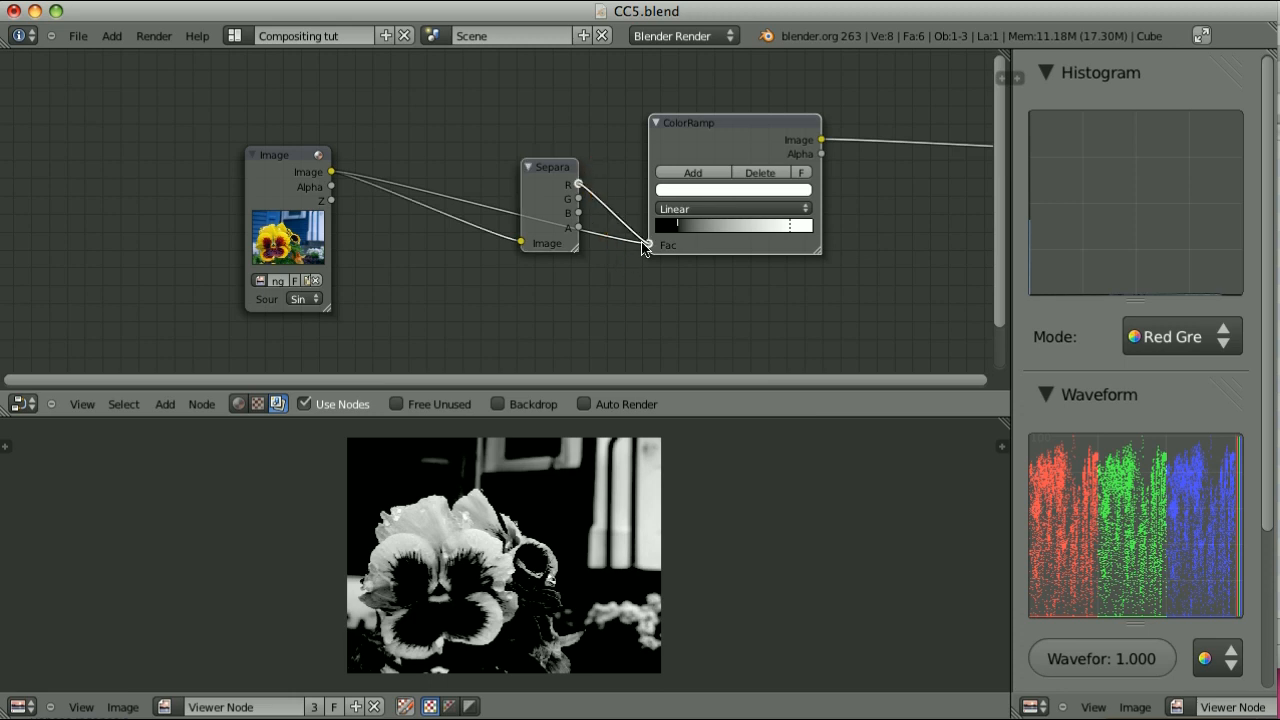
Collapse the ColorRamp node while leaving the Separate RGBA node expanded
key("h")
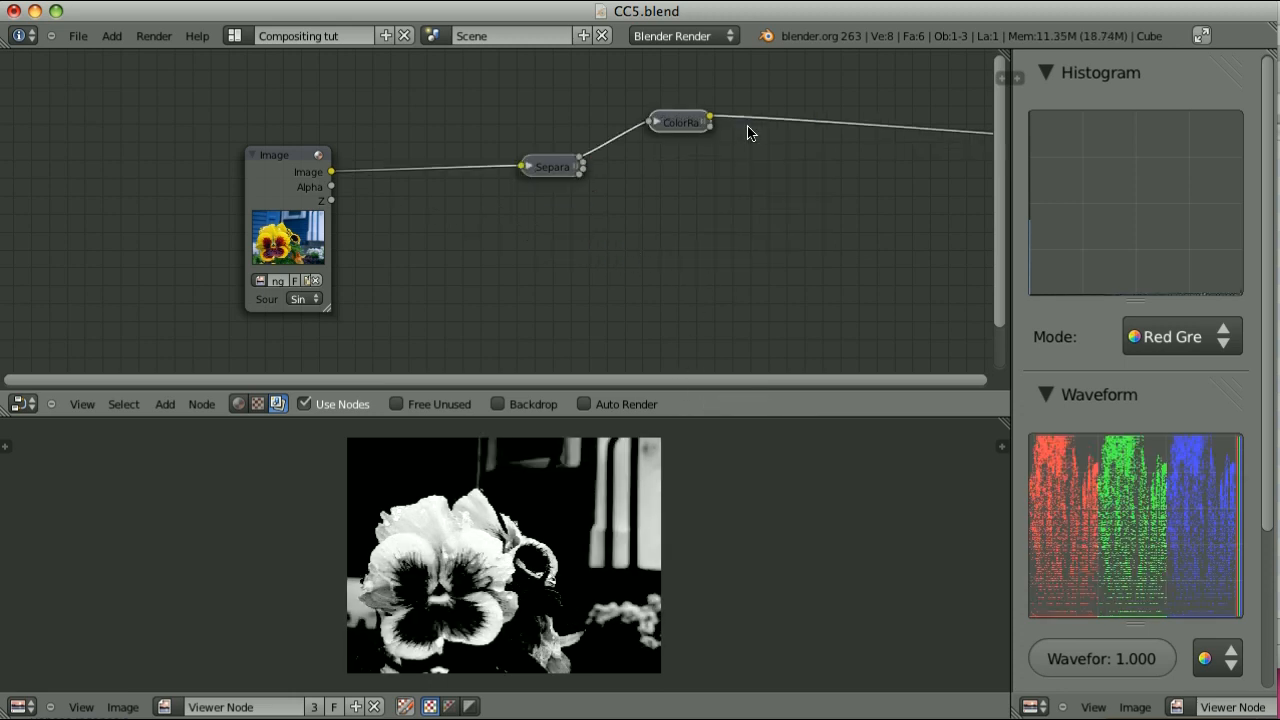
left_click(562, 172)
key("h")
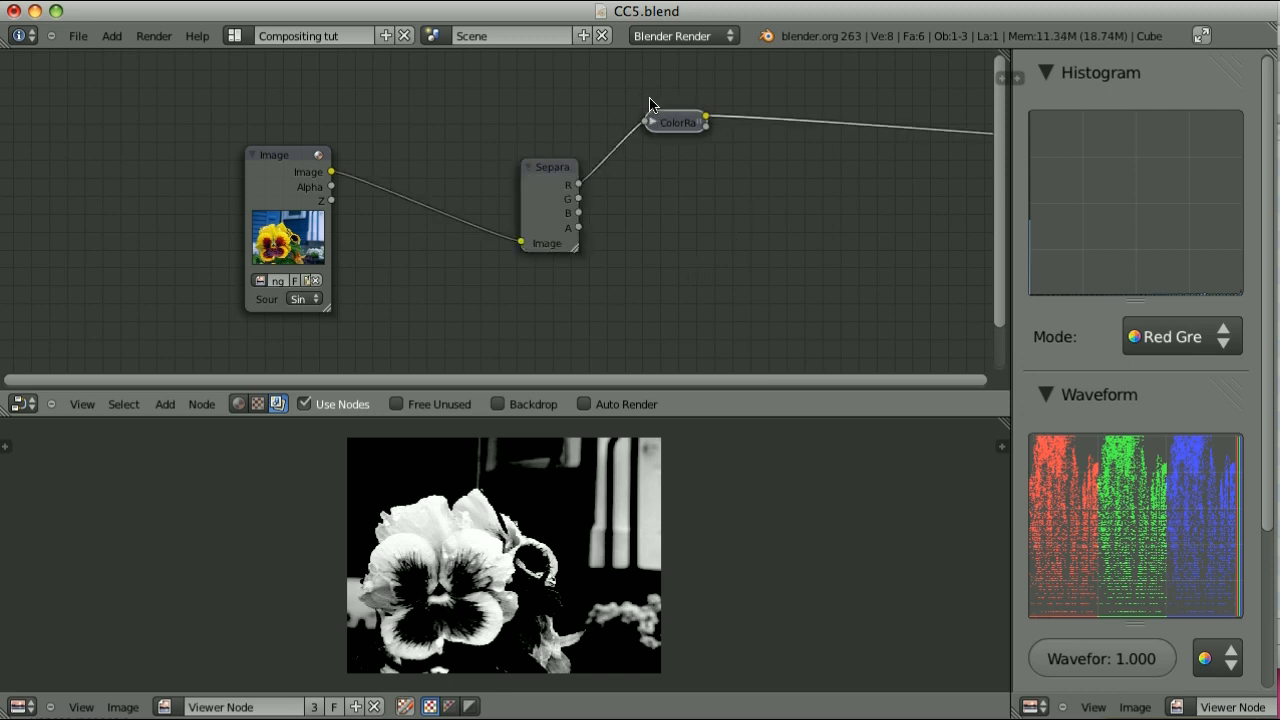
Add a Combine RGBA node after the ColorRamp and connect the ColorRamp's Image output to its R input
key("shift+a")
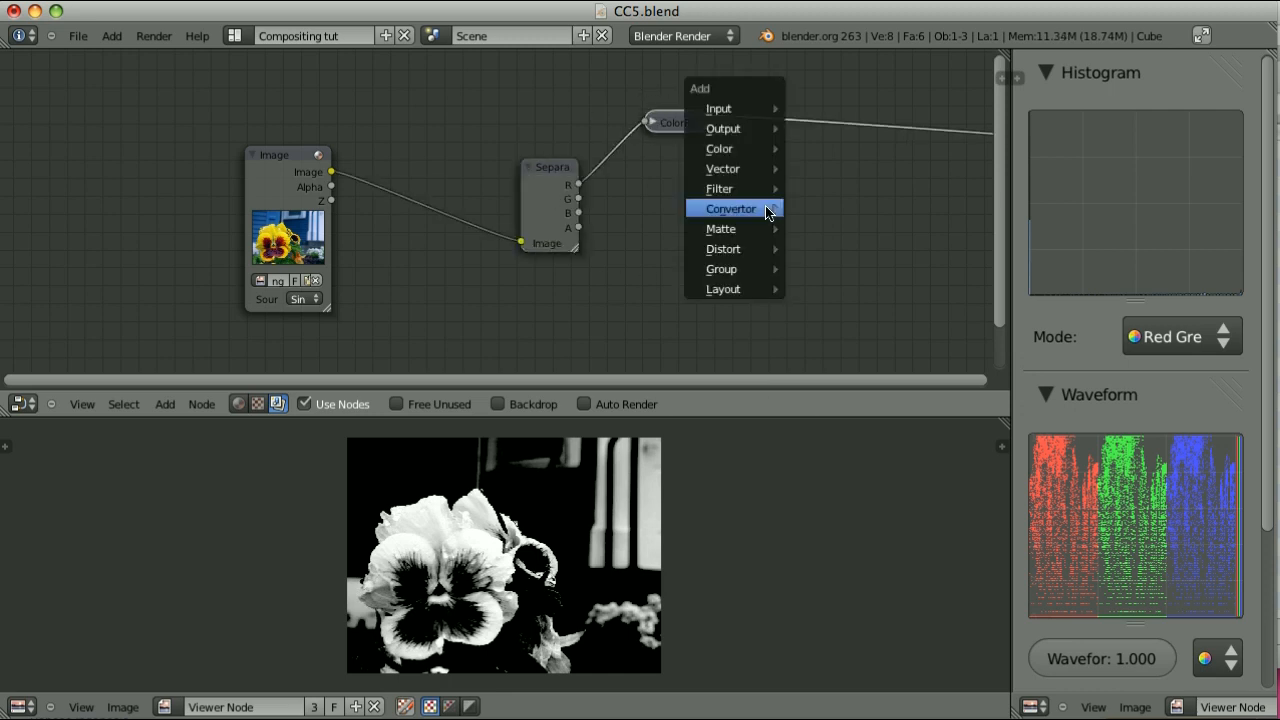
mouse_move(766, 209)
left_click(855, 328)
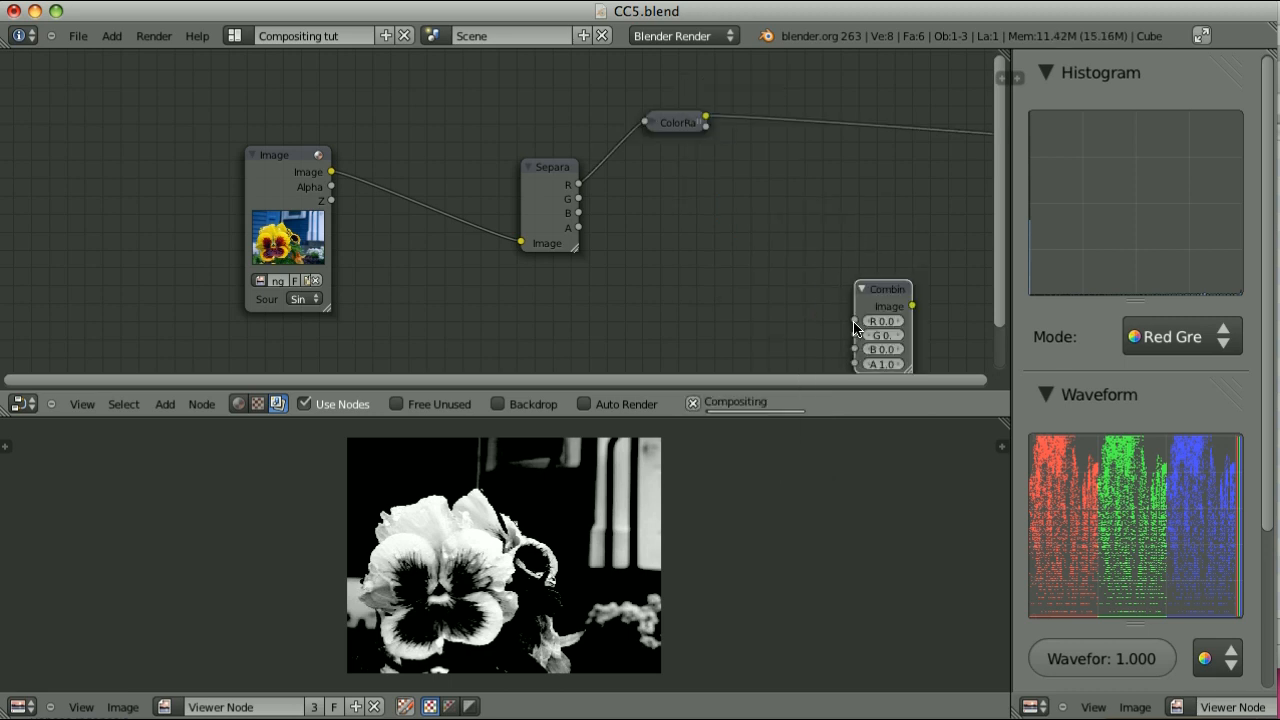
left_click(766, 160)
left_click_drag(680, 126, 764, 191)
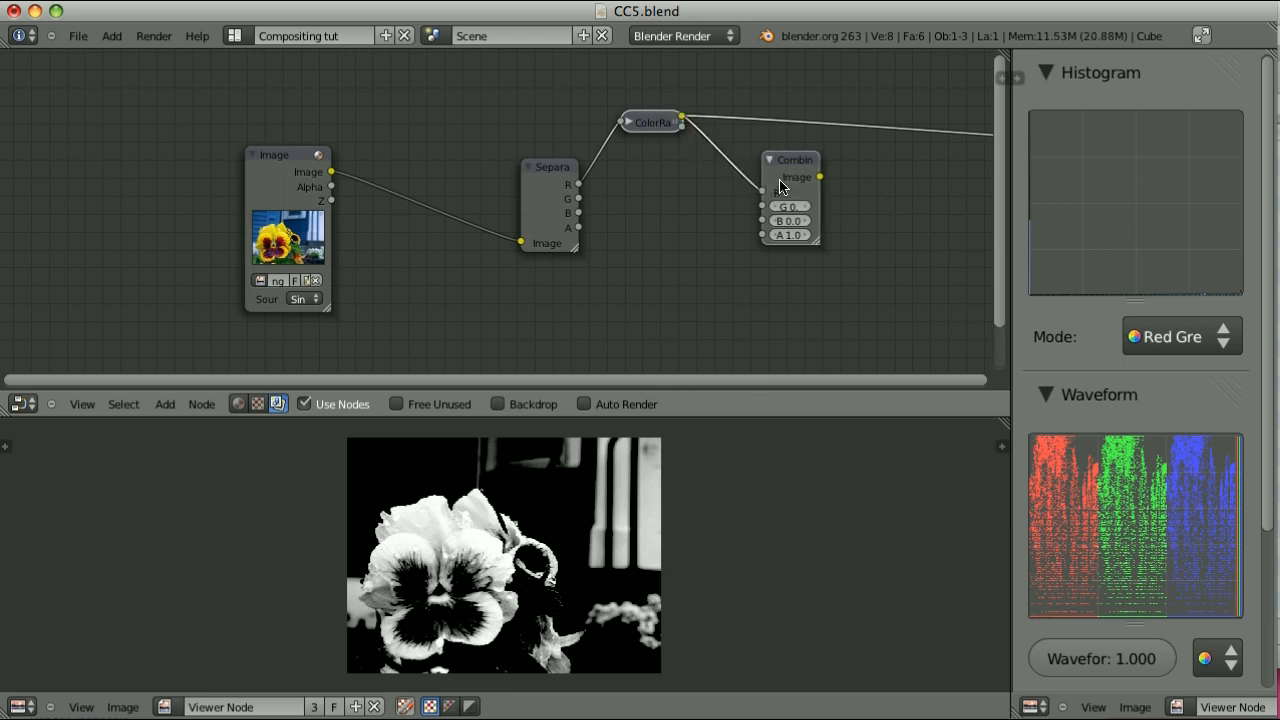
Connect the G and B channels from Separate RGBA directly to Combine RGBA and show the combined image in the viewer
left_click(542, 186)
left_click(797, 162, "shift")
key("f")
key("f")
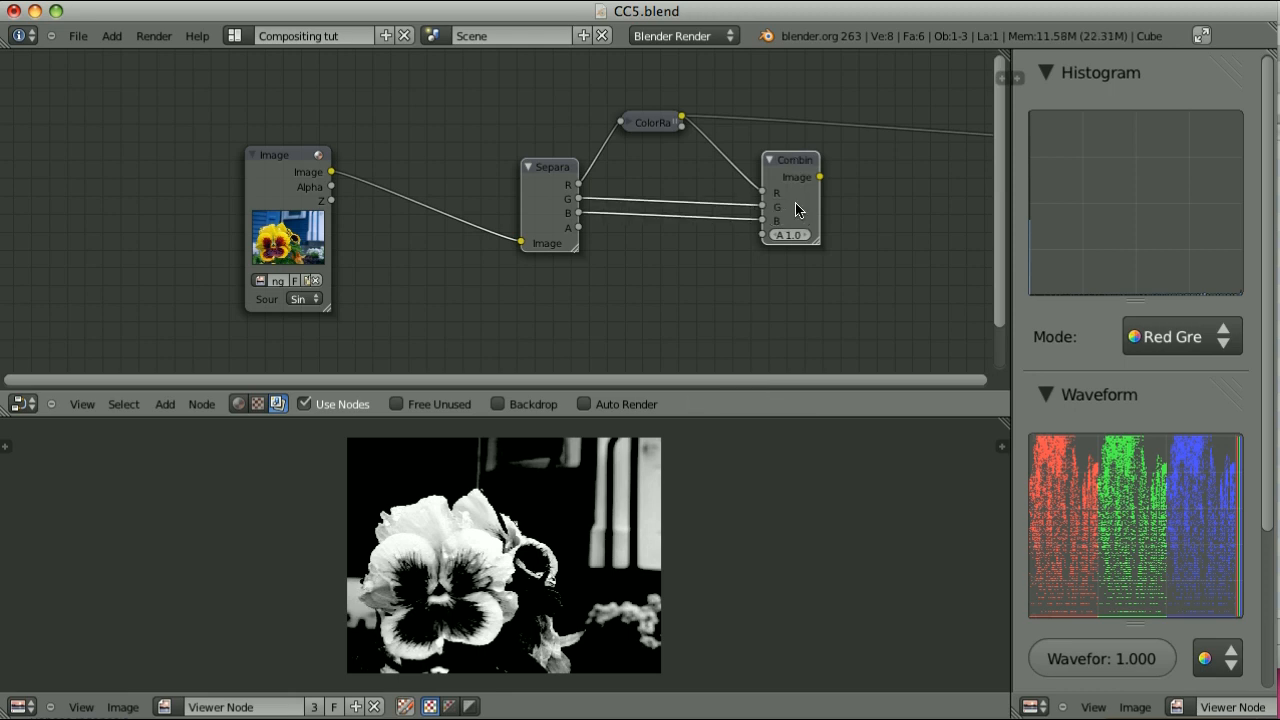
left_click(795, 160, "ctrl+shift")
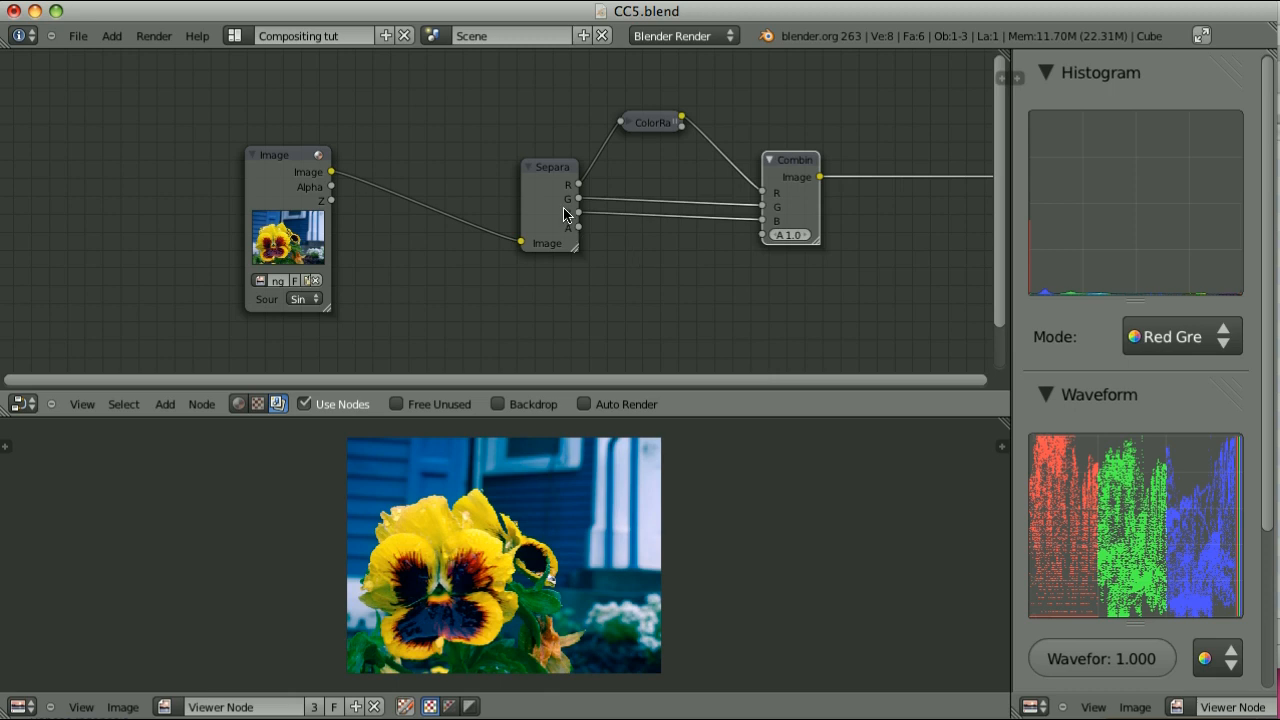
Expand the ColorRamp node, move its white stop further inward to raise red contrast, and collapse it again
left_click_drag(654, 127, 656, 136)
key("h")
left_click_drag(748, 233, 724, 240)
key("h")
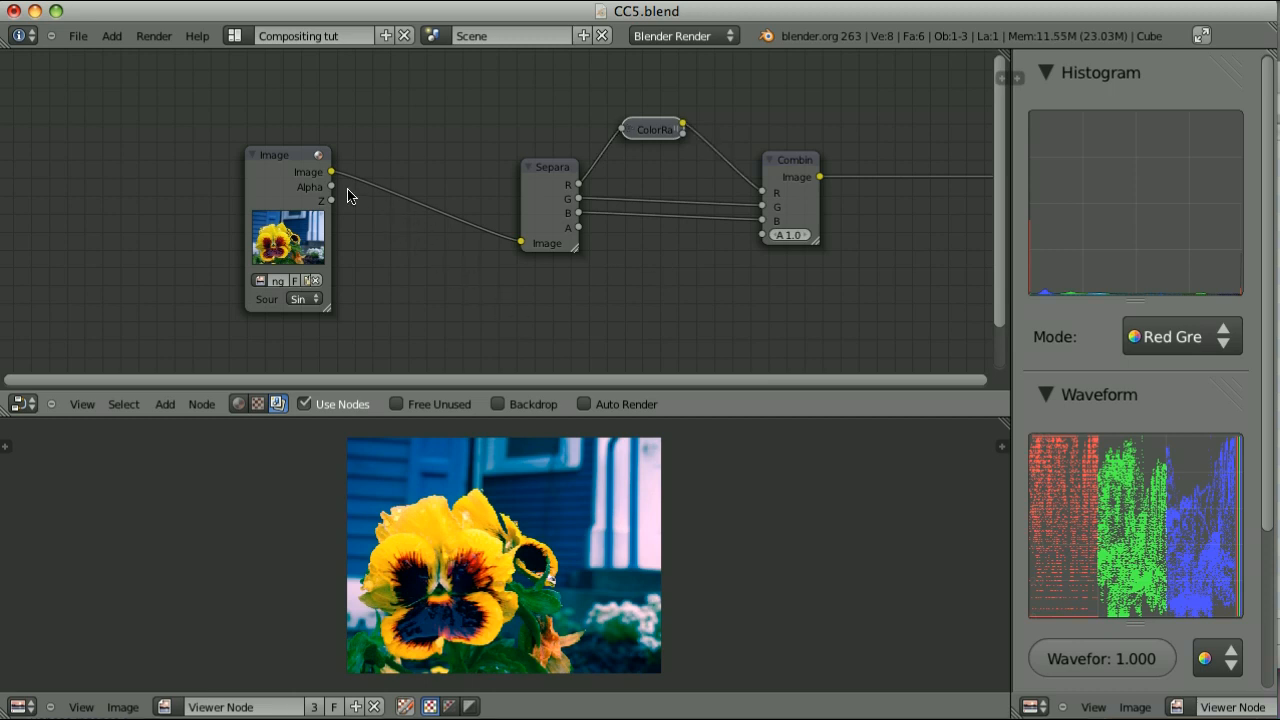
Add a Map Value node, connect the Image node's Image output to its Value input, and show its output in the viewer
mouse_move(331, 172)
left_mouse_down()
mouse_move(449, 323)
mouse_move(479, 322)
mouse_move(340, 183)
left_mouse_up()
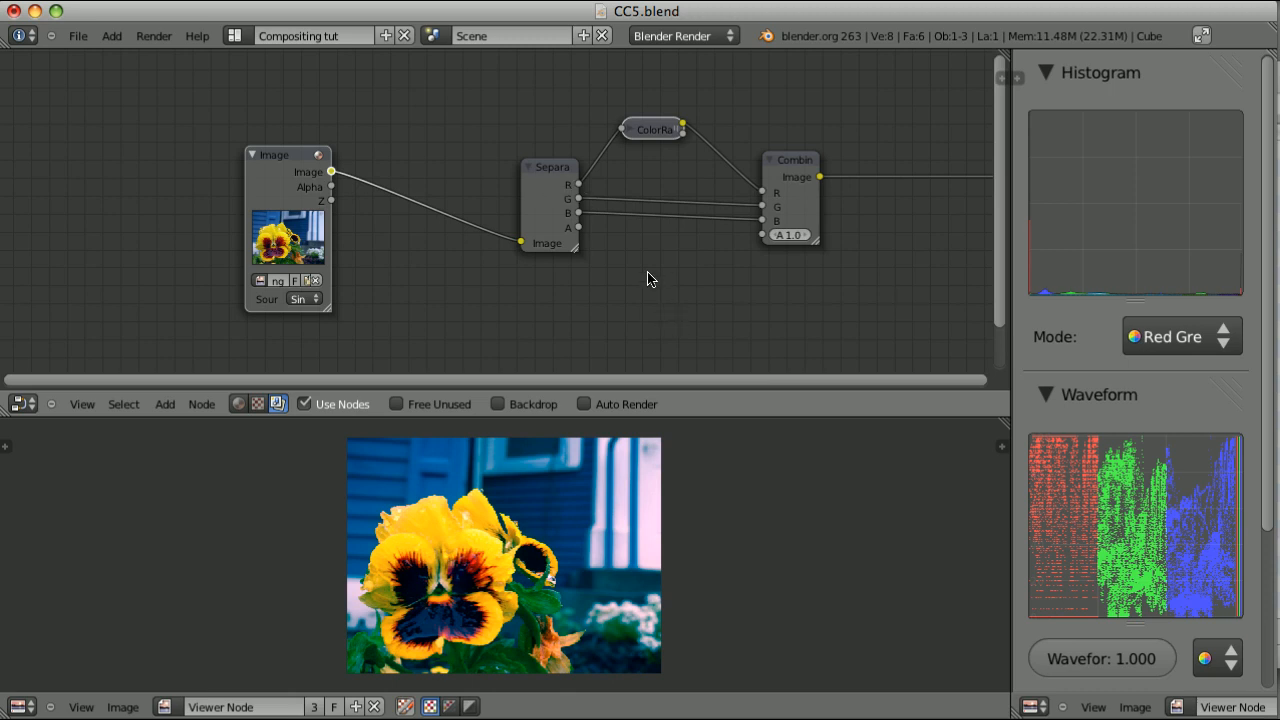
key("shift+a")
mouse_move(648, 279)
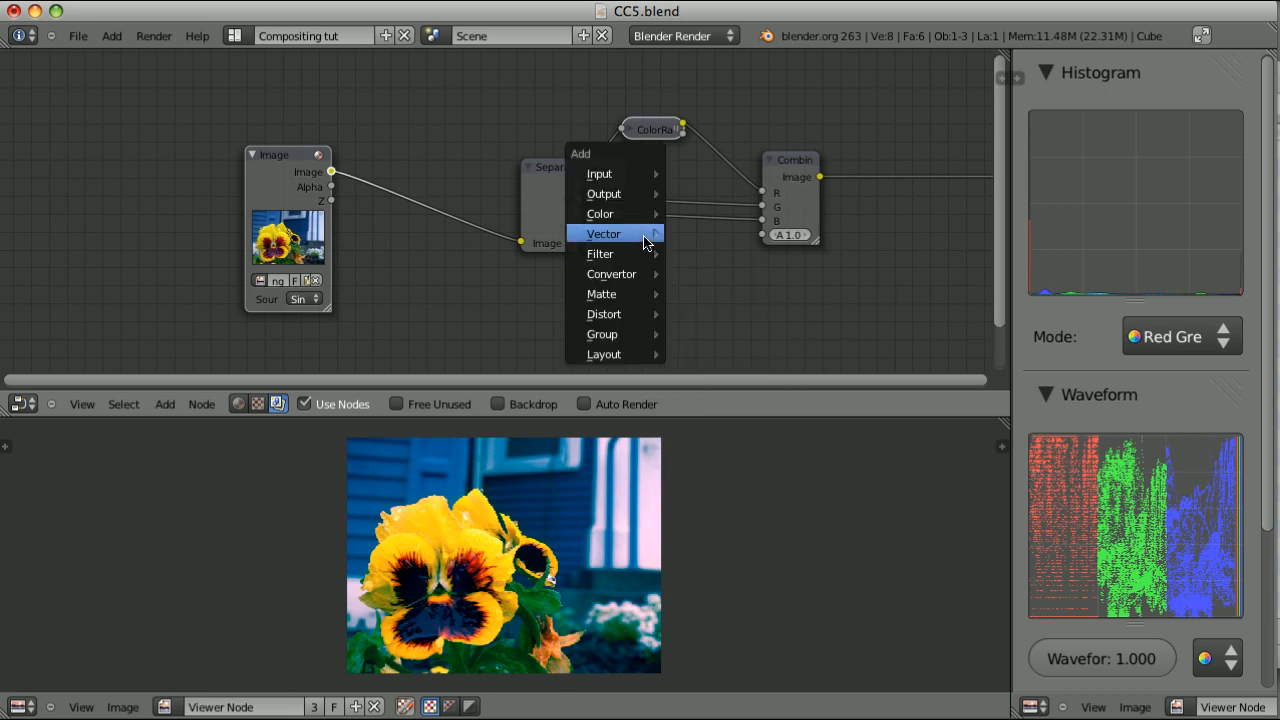
mouse_move(650, 236)
left_click(706, 274)
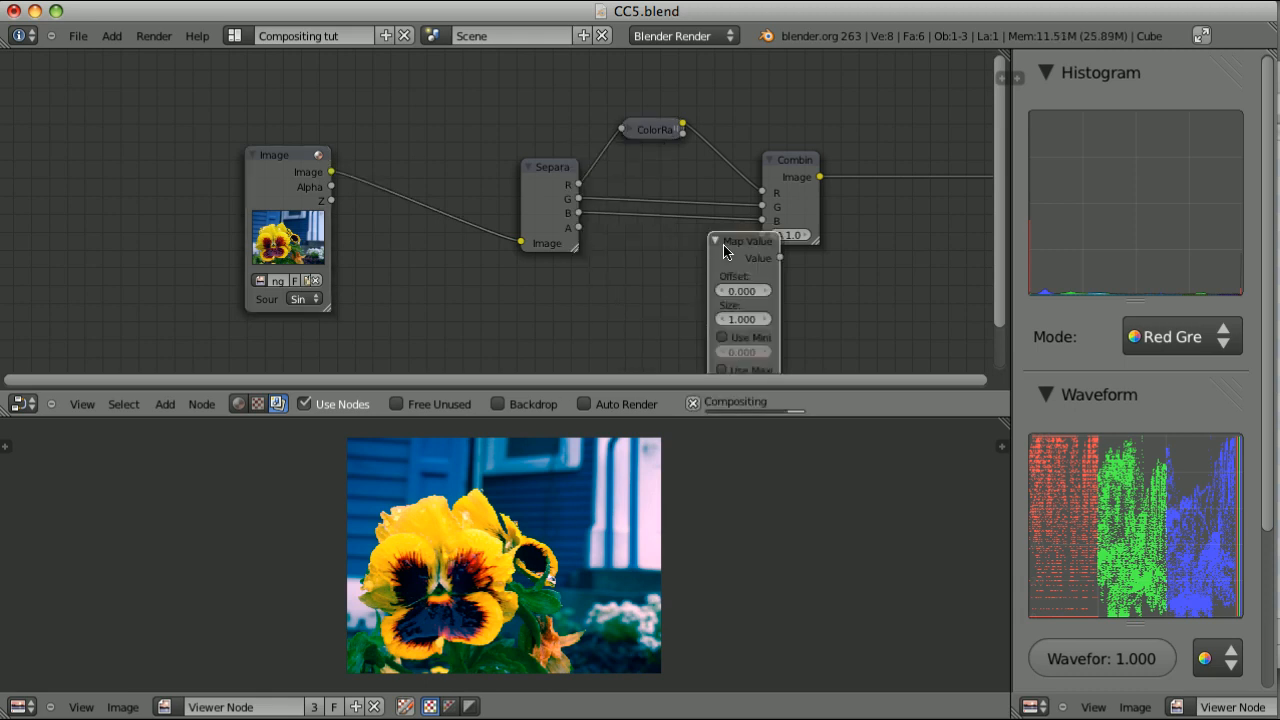
left_click(630, 262)
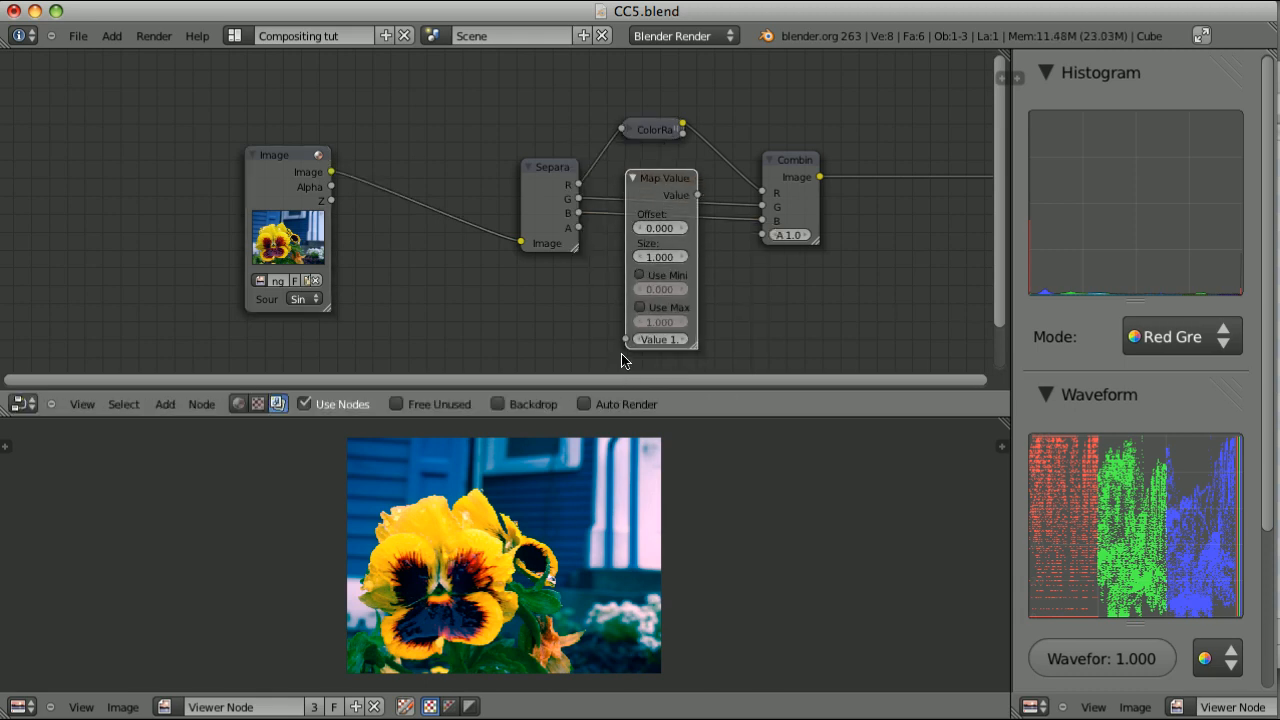
left_click_drag(626, 340, 562, 316)
left_click_drag(331, 173, 624, 342)
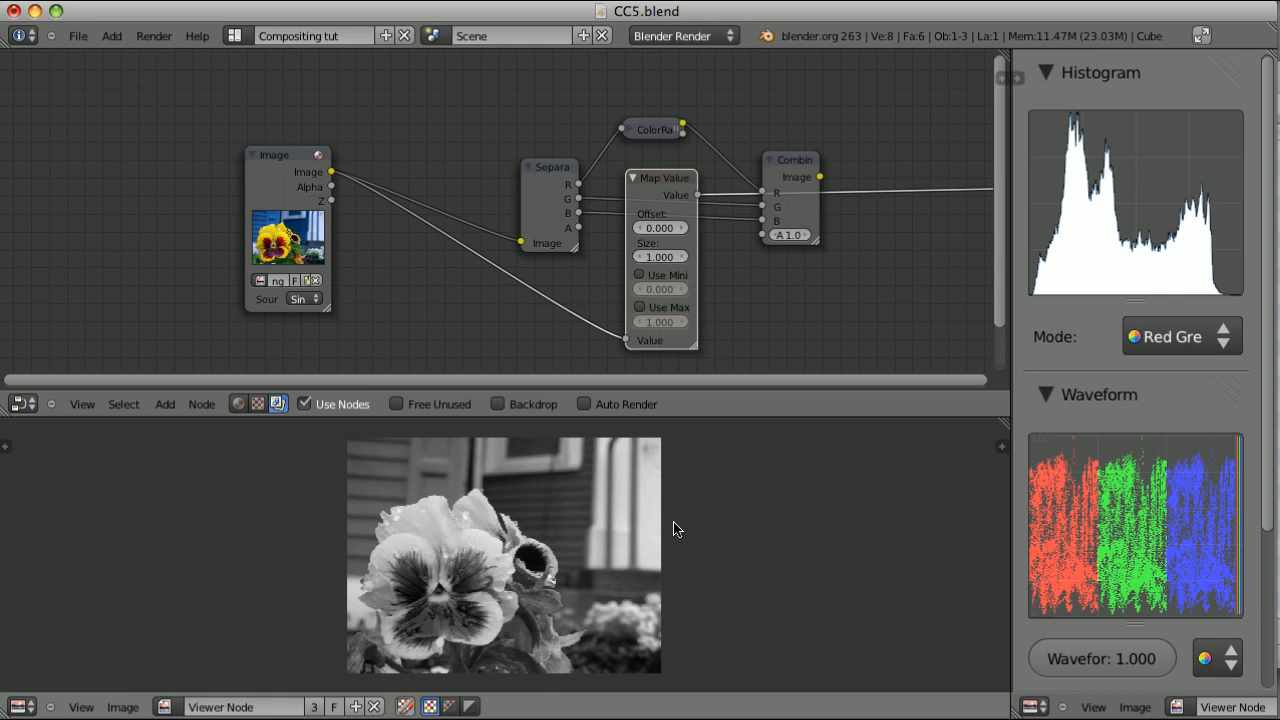
left_click(774, 300)
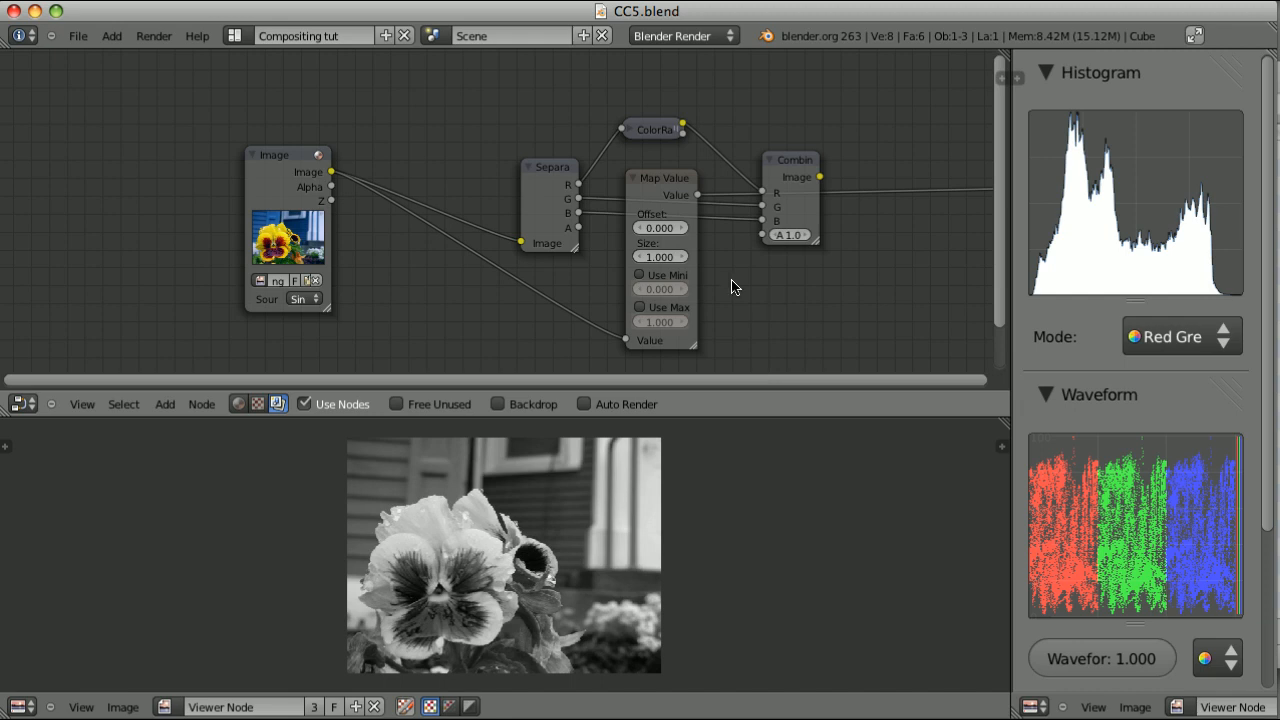
Widen the Map Value node and enable both its Use Minimum and Use Maximum options
left_click(639, 276)
left_click(640, 307)
left_click_drag(695, 348, 724, 349)
left_click(640, 307)
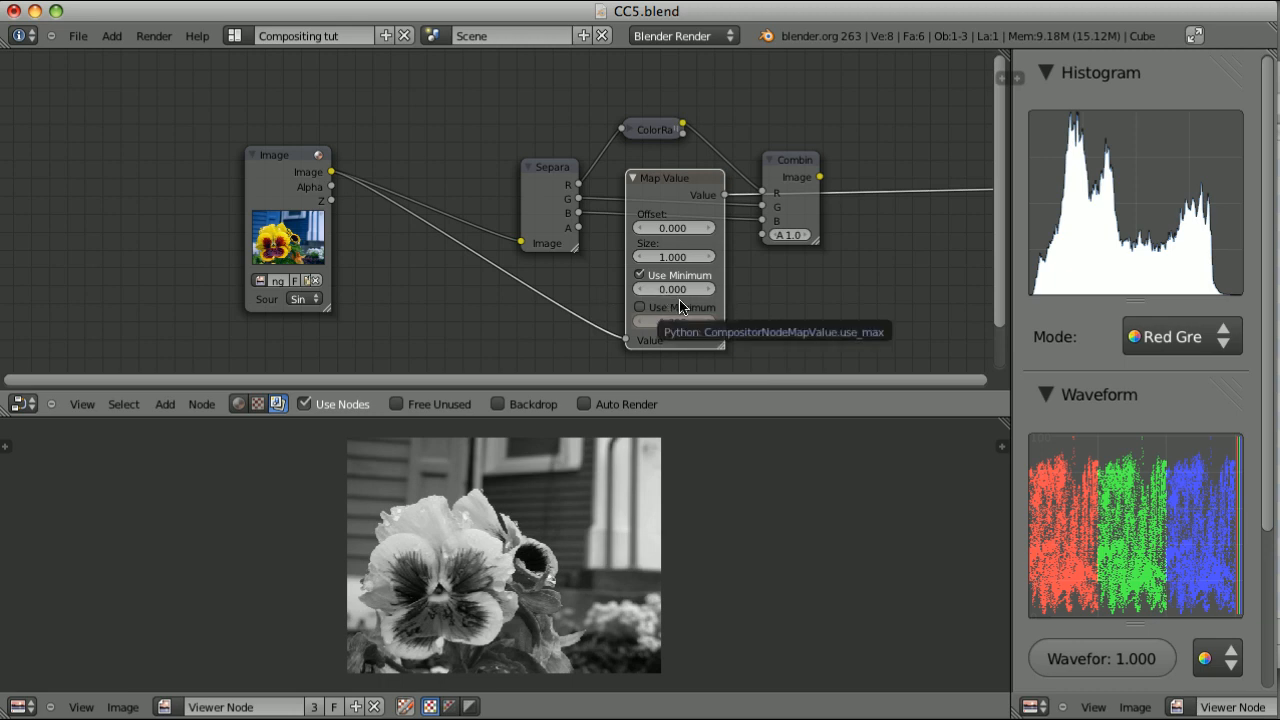
left_click(639, 275)
left_click(639, 309)
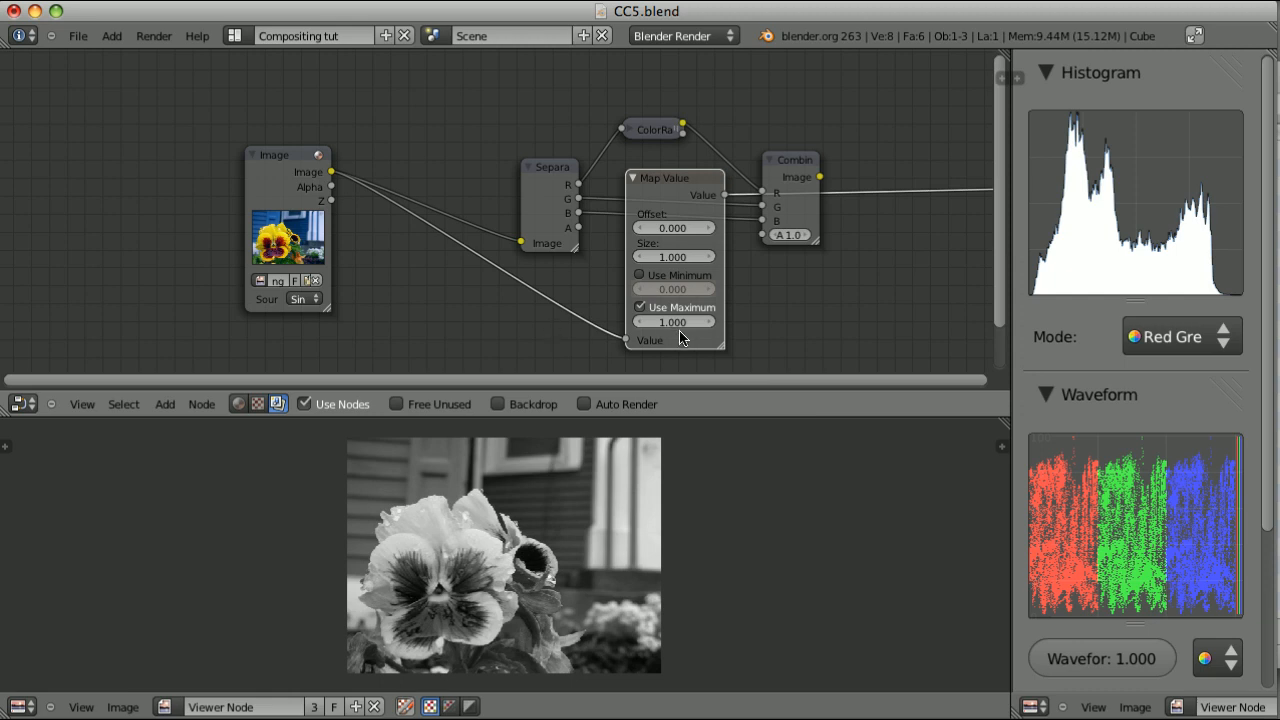
left_click(639, 275)
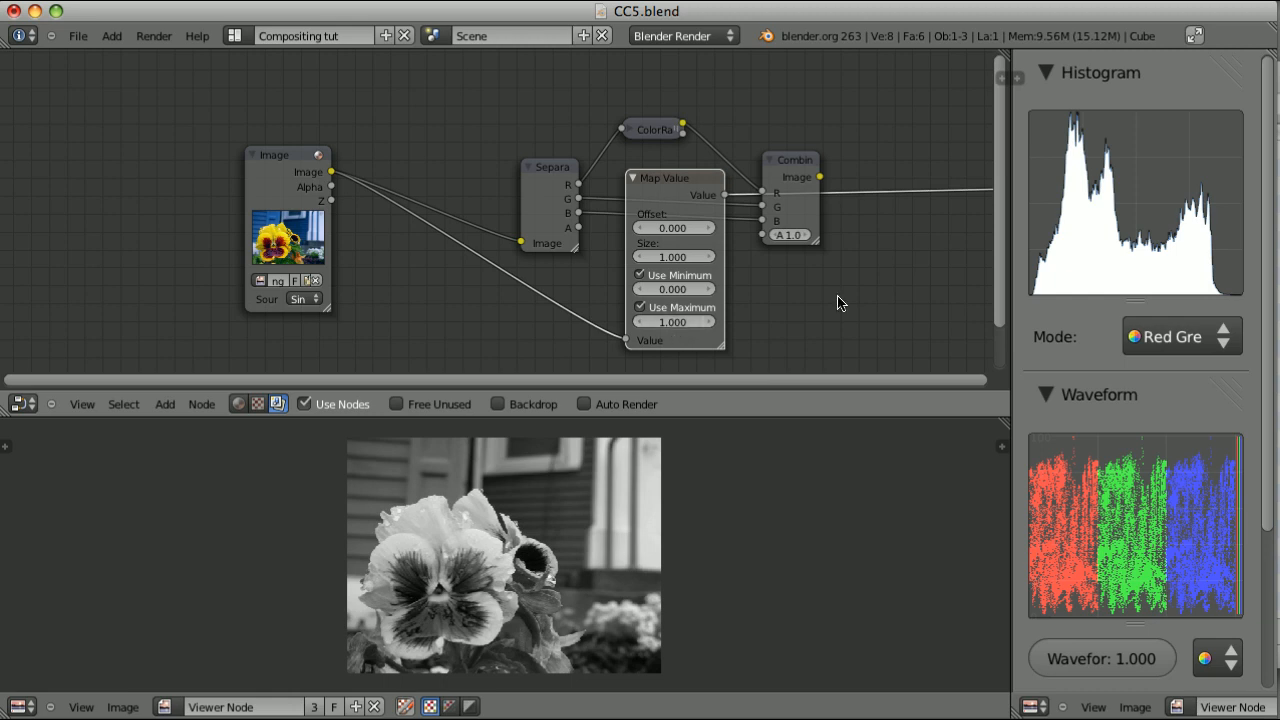
Delete all the processing nodes except the Image node and show the original image in the viewer
key("b")
left_click_drag(466, 108, 800, 305)
key("x")
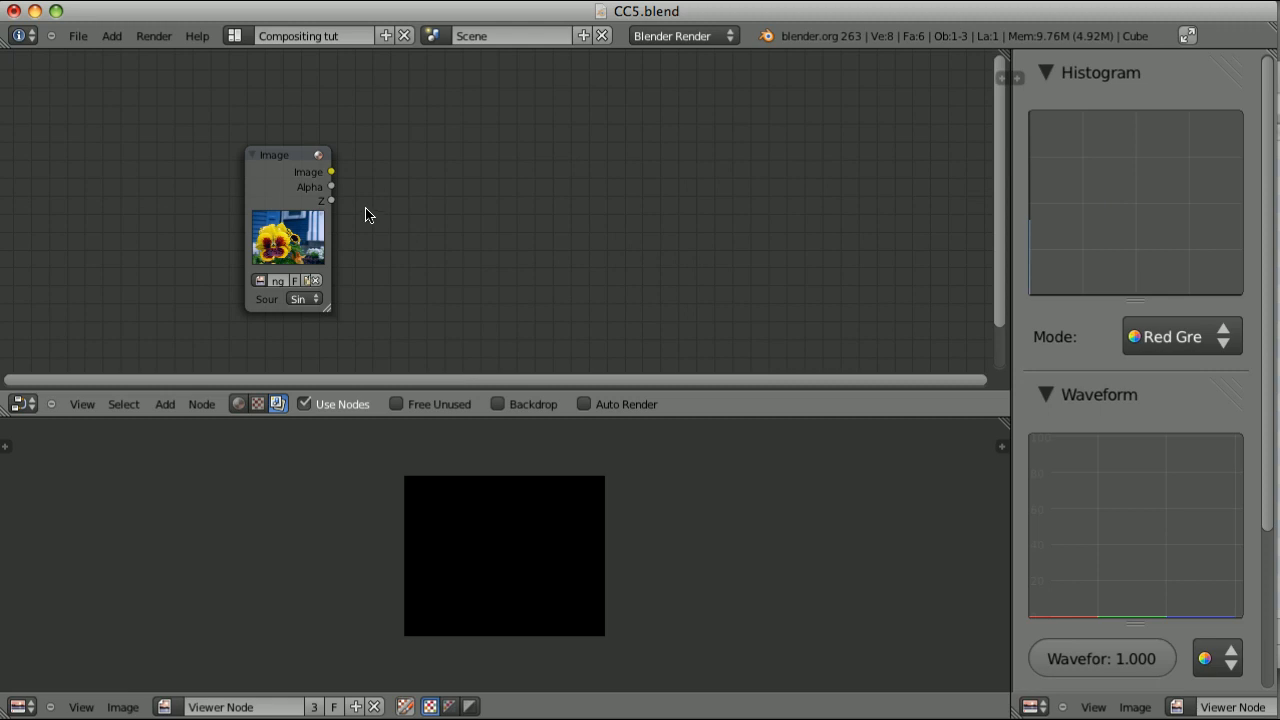
left_click(297, 155, "ctrl+shift")
Insert an RGB Curves node after the Image node and move its combined curve's black and white endpoints inward
key("shift+a")
mouse_move(540, 211)
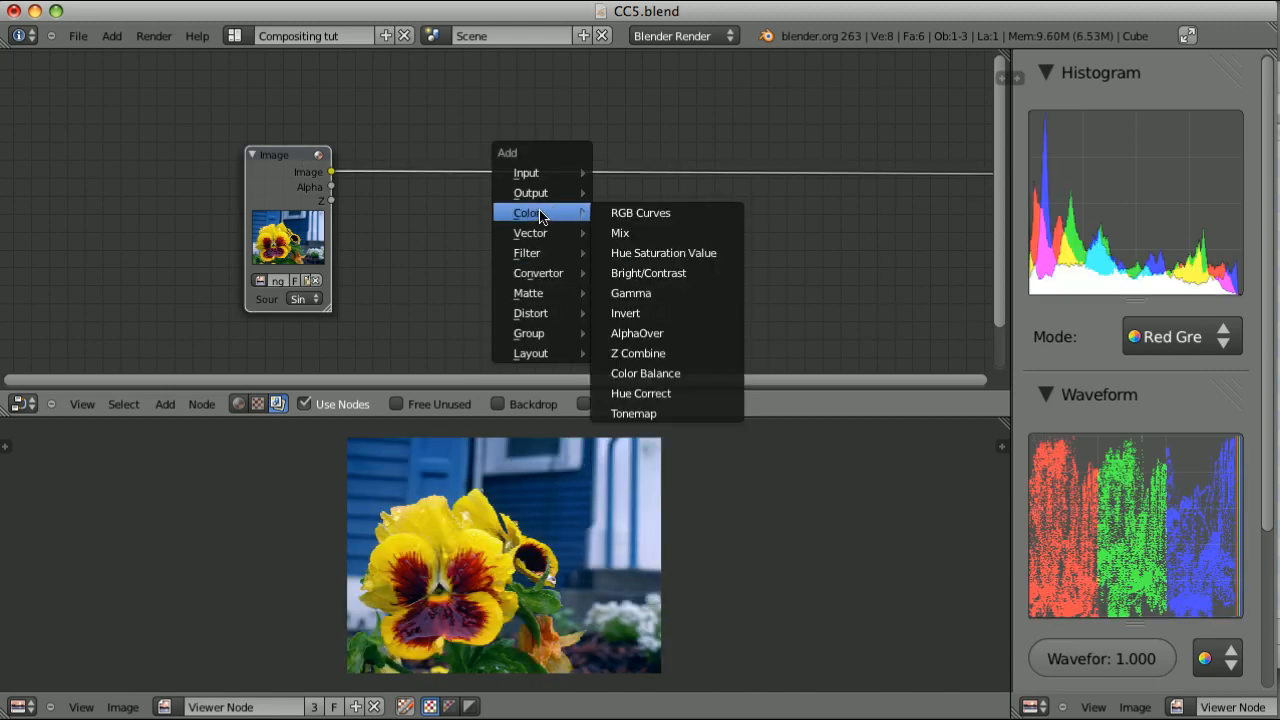
left_click(662, 220)
left_click(591, 110)
left_click_drag(545, 282, 582, 284)
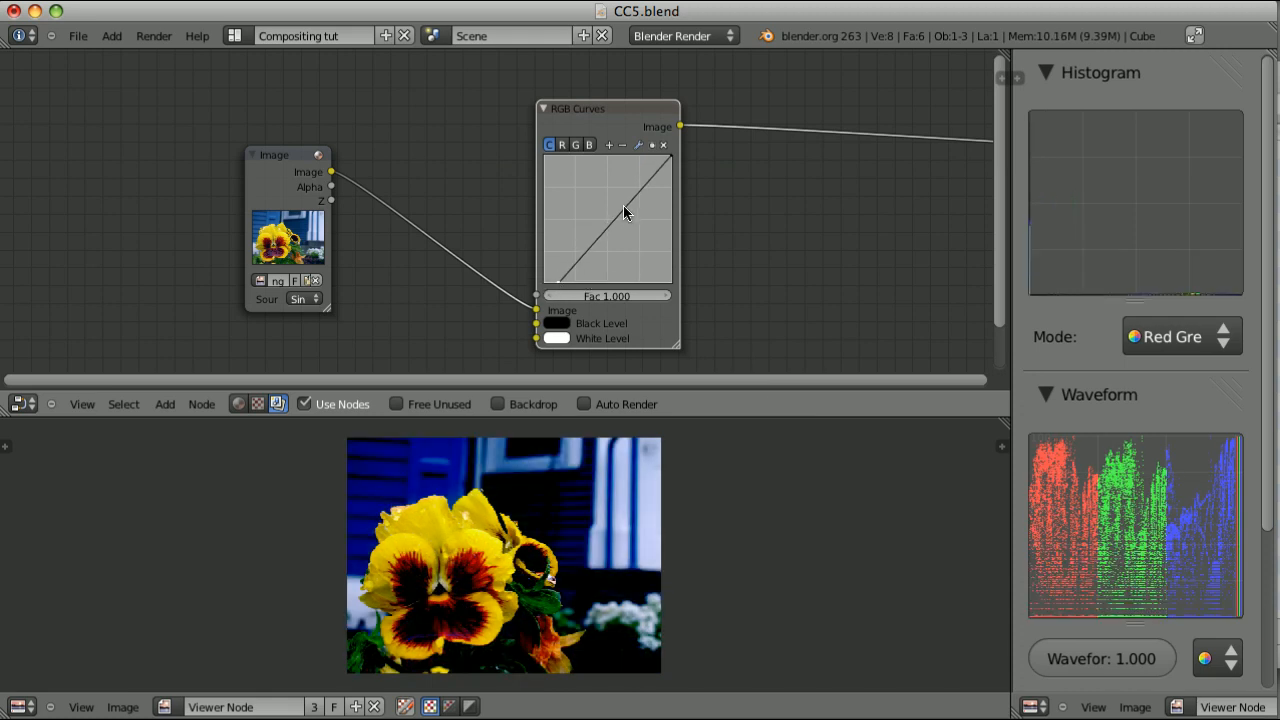
left_click_drag(670, 157, 638, 157)
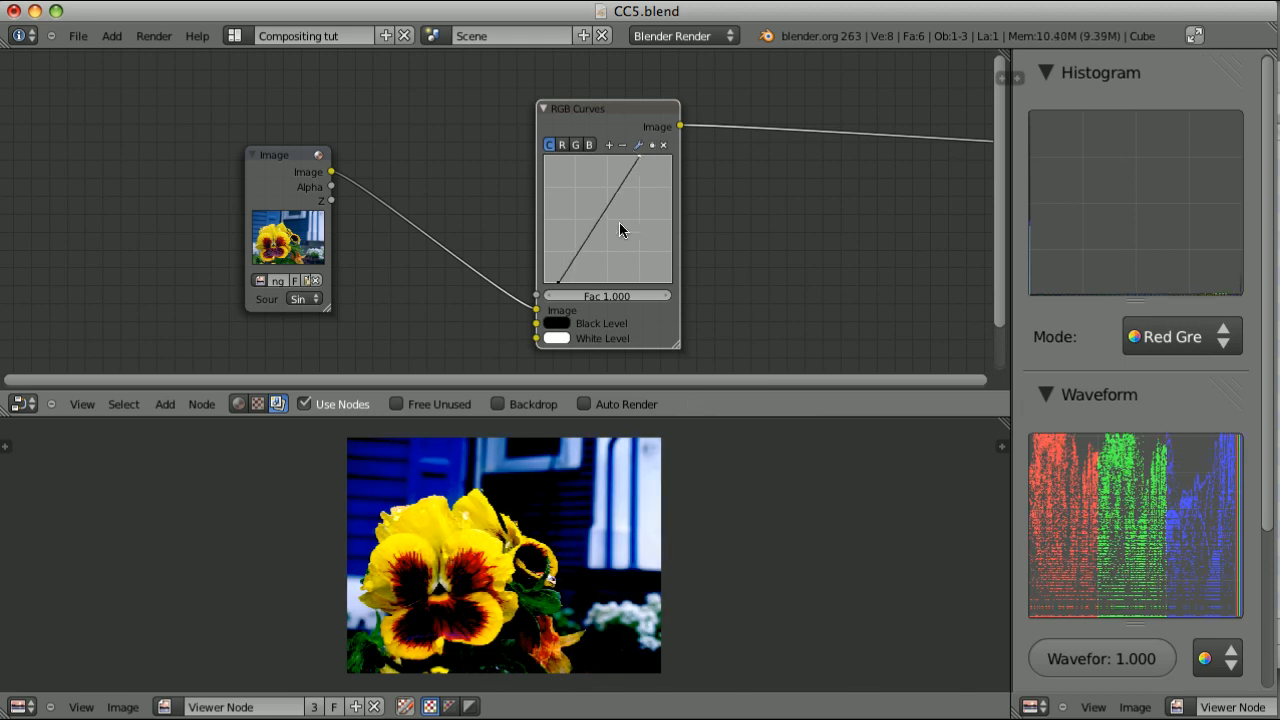
Move the RGB Curves node's black endpoint slightly back toward the curve's zero corner
left_click_drag(560, 286, 553, 283)
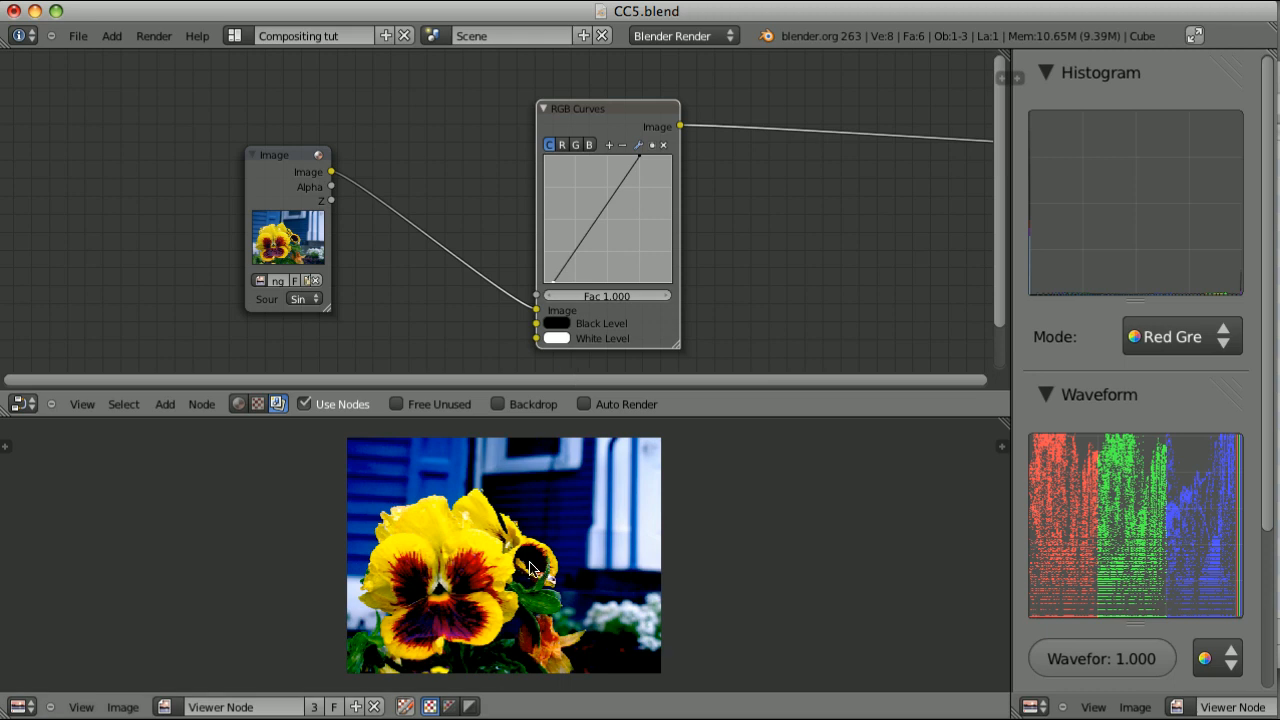
Sample pixel values in the viewer image at the dark centre of the small flower and the bright window area
left_click_drag(536, 566, 537, 567)
left_click_drag(514, 611, 533, 566)
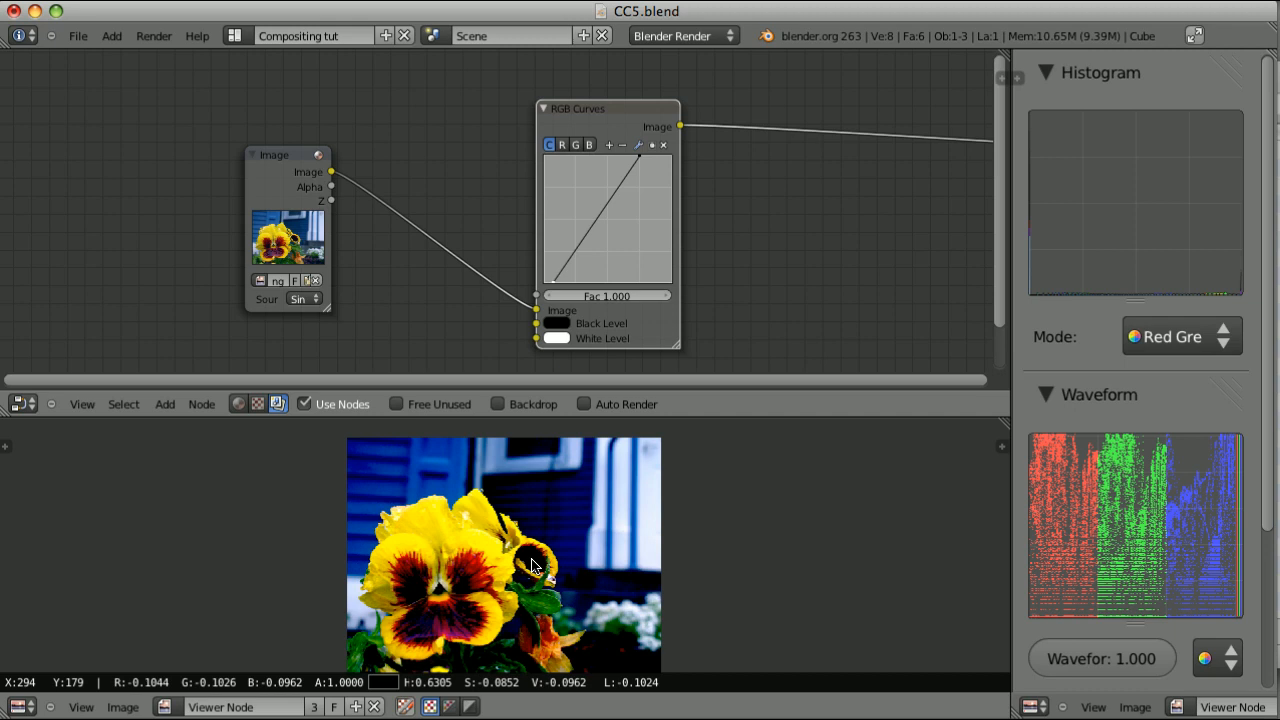
left_click_drag(531, 565, 531, 565)
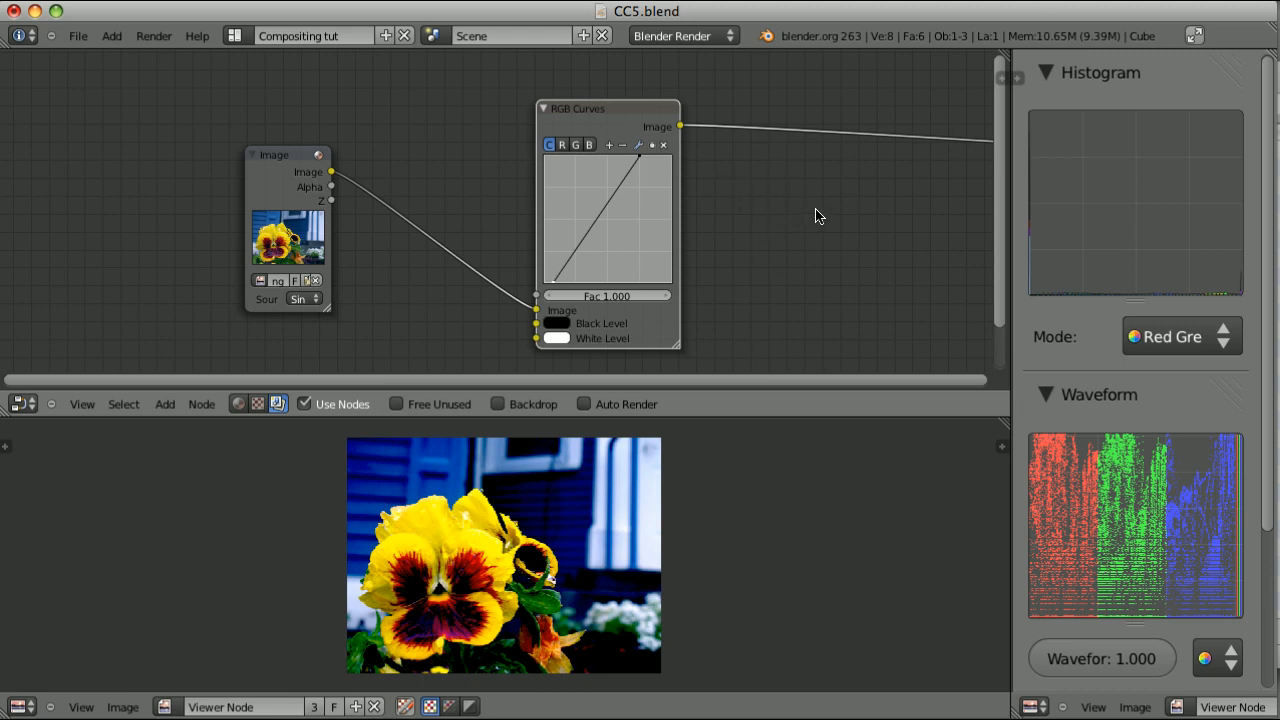
left_click_drag(530, 568, 538, 562)
left_click_drag(651, 505, 650, 495)
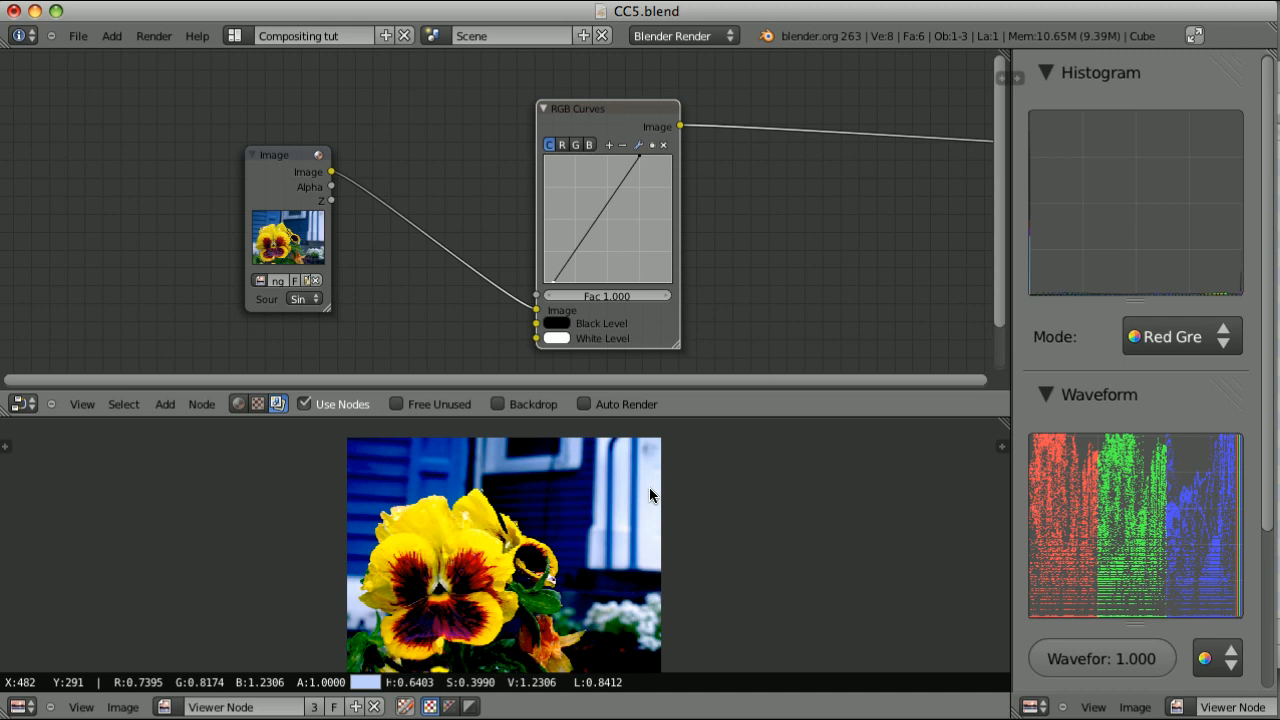
left_click_drag(650, 488, 654, 496)
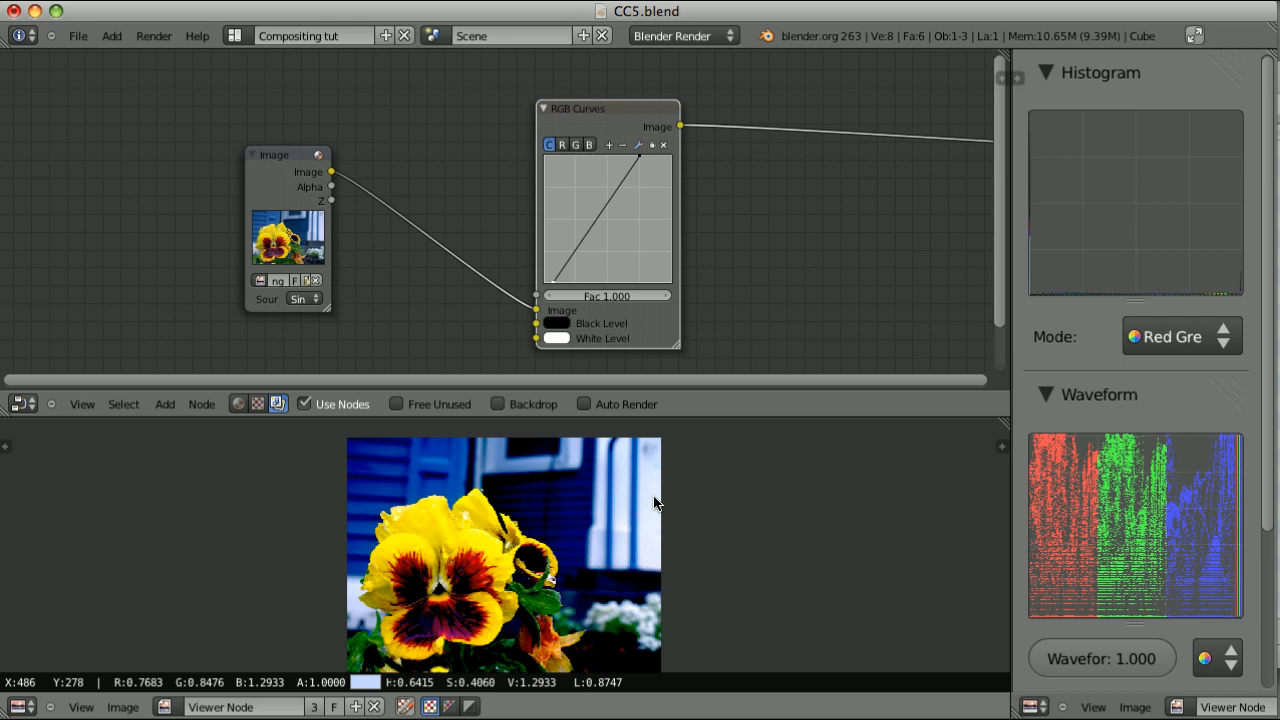
left_click_drag(654, 496, 534, 566)
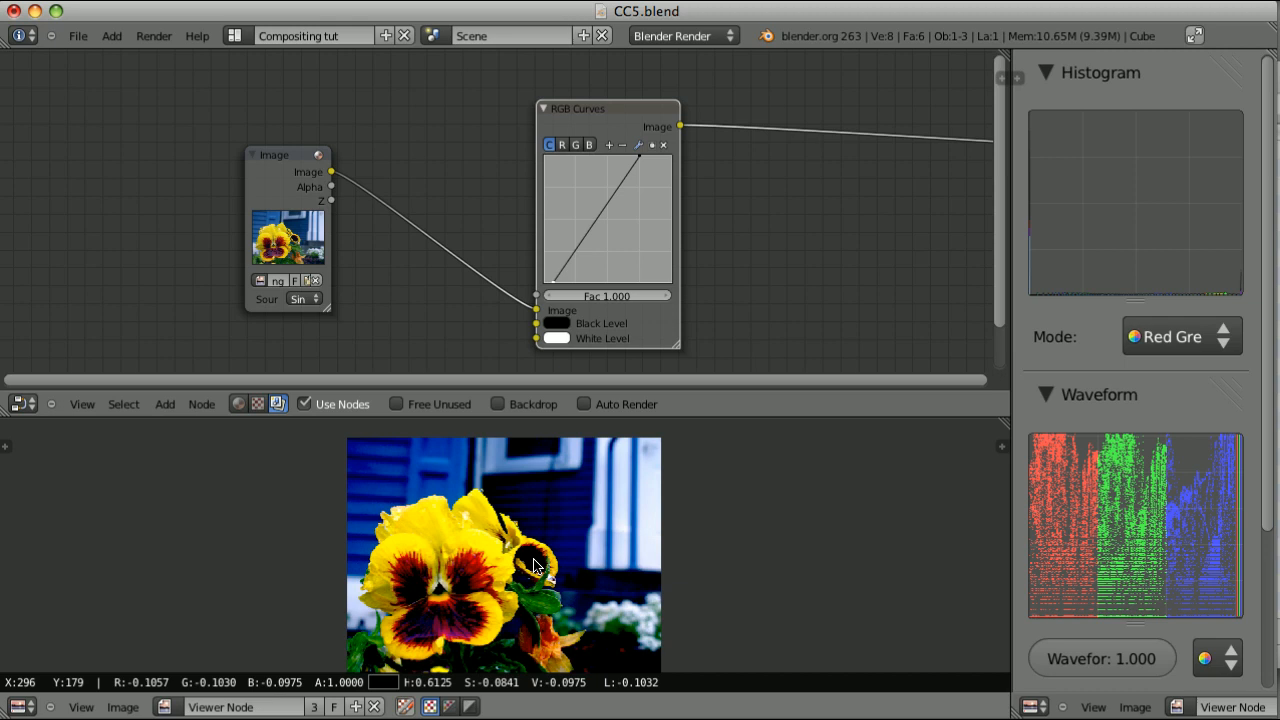
left_click_drag(534, 566, 537, 568)
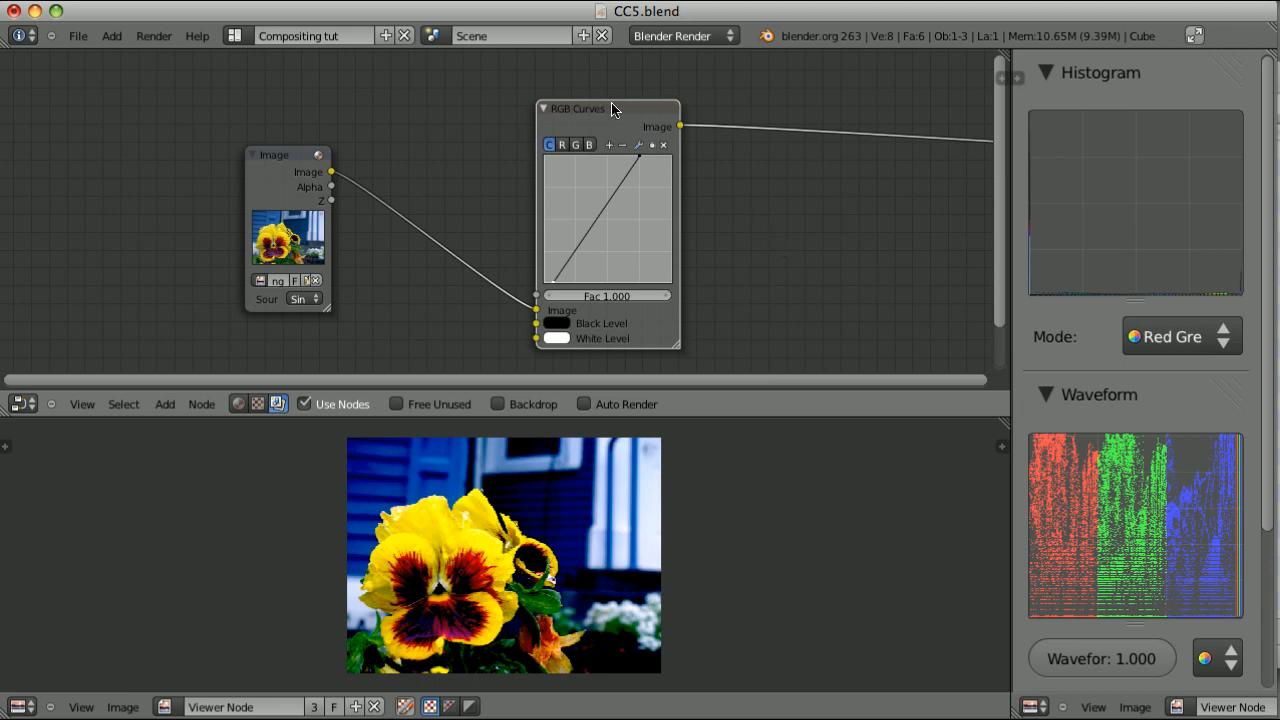
Add a Separate RGBA node and insert it on the output link of the RGB Curves node
key("shift+a")
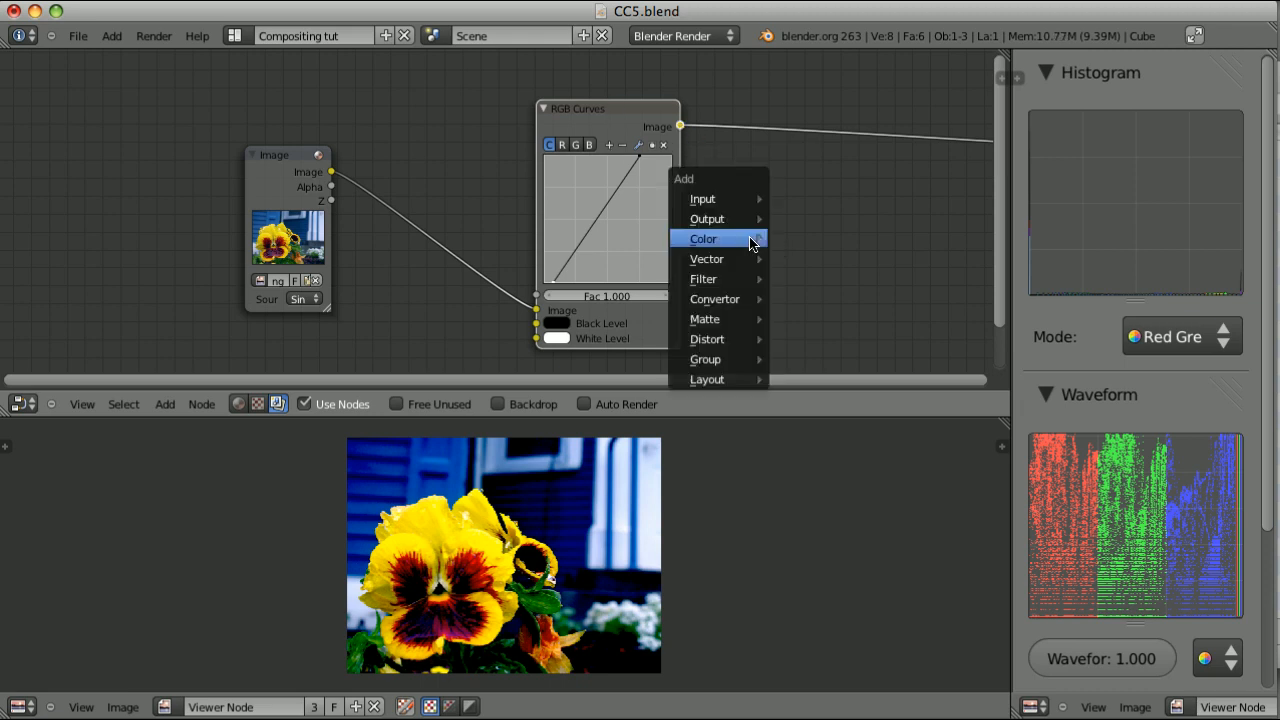
mouse_move(766, 307)
left_click(850, 399)
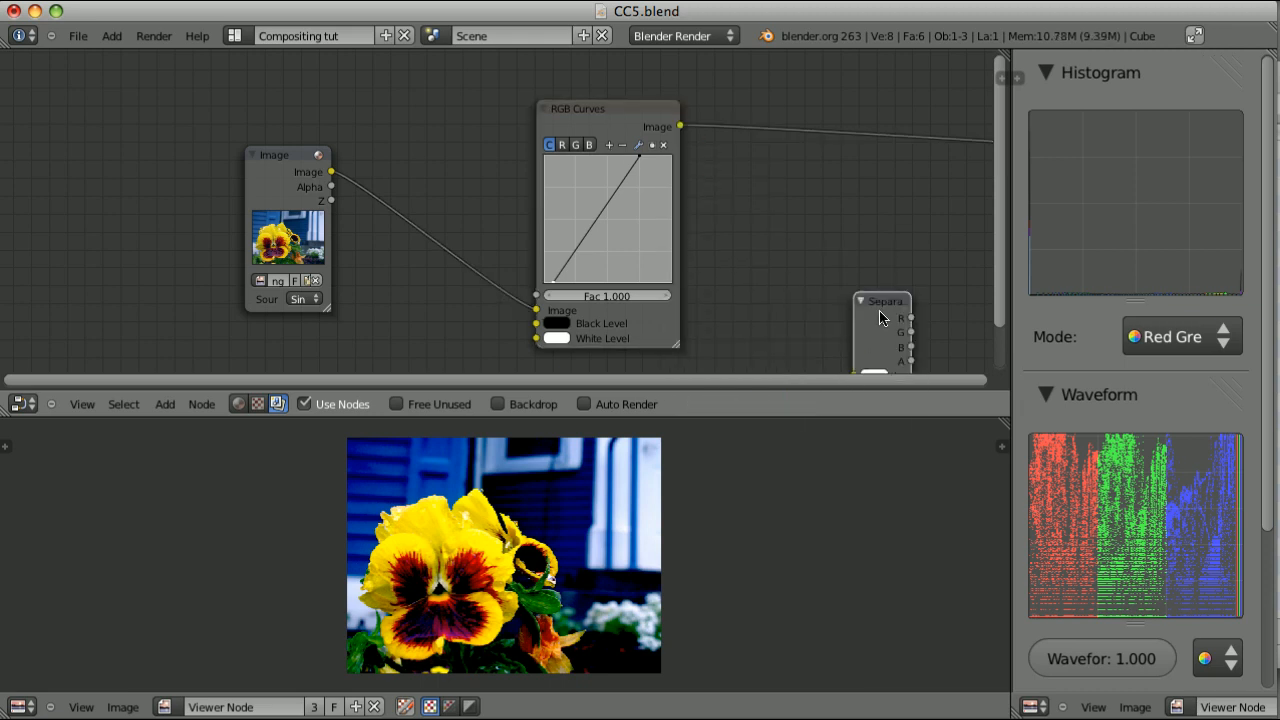
left_click(757, 126)
Insert a Combine RGBA node after the Separate RGBA node and link all four matching channels between them
key("shift+a")
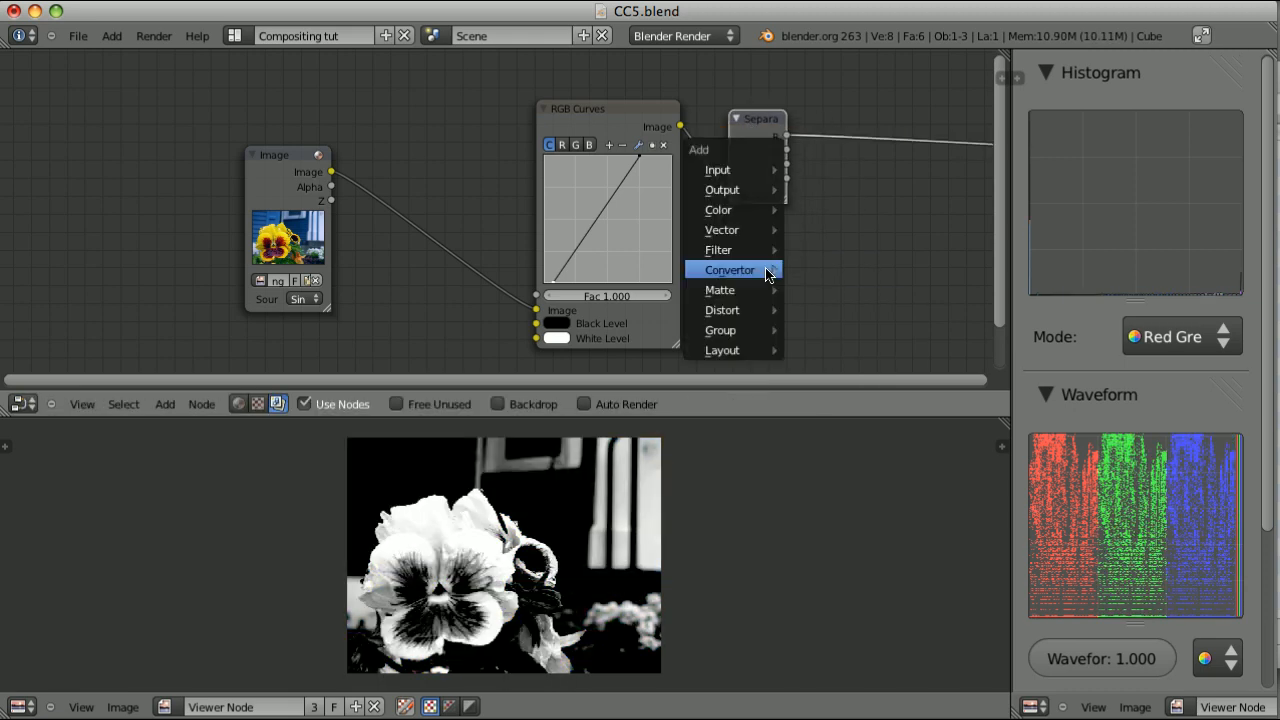
mouse_move(766, 270)
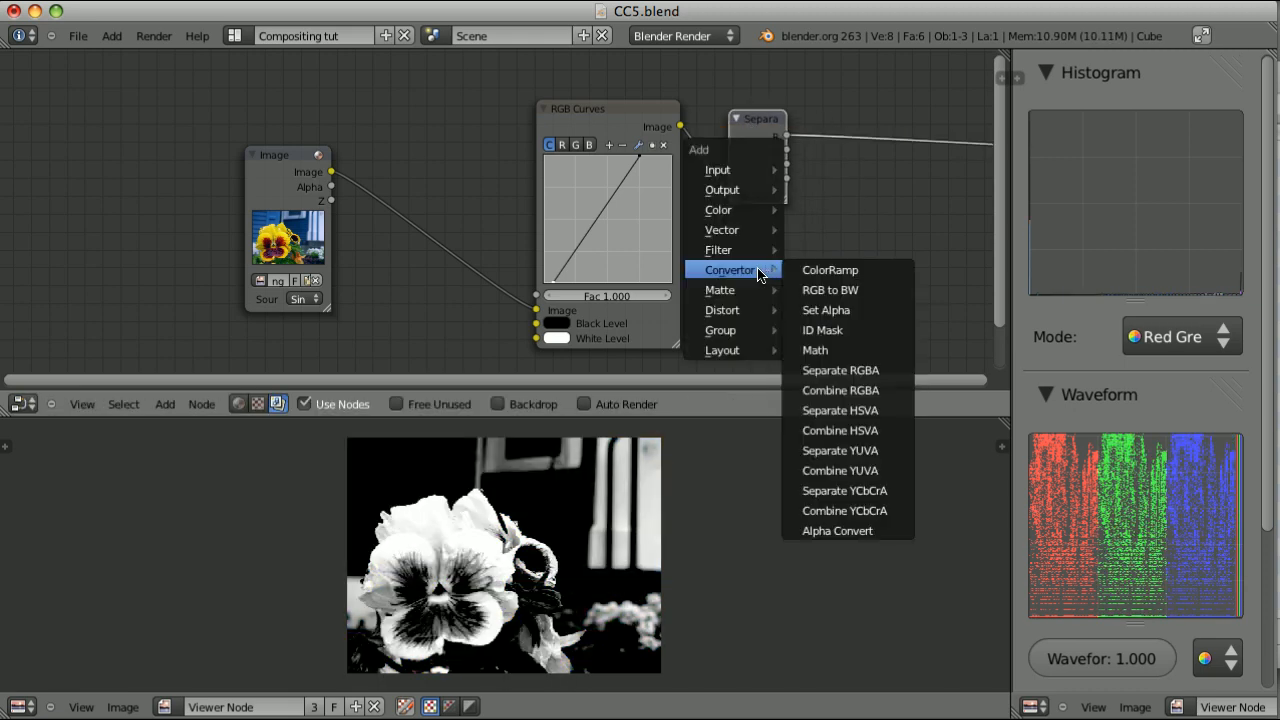
left_click(871, 397)
left_click(888, 91)
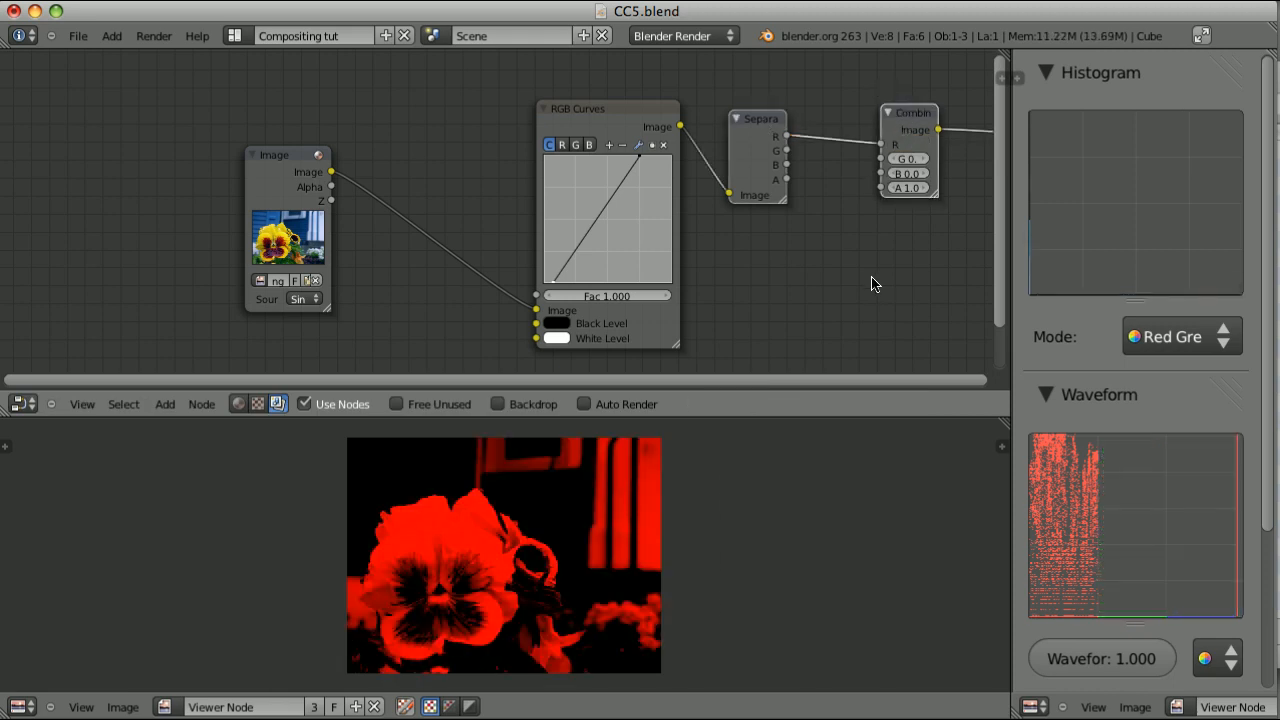
key("f")
key("f")
key("f")
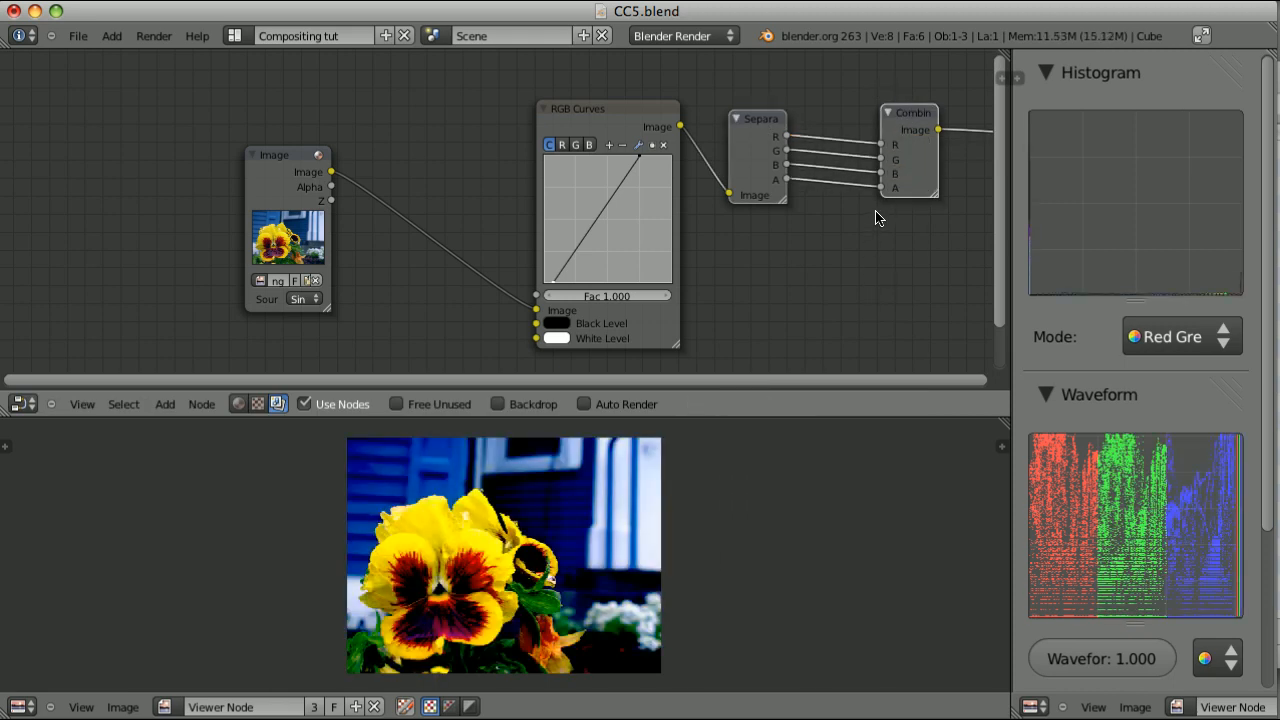
Add a Map Value node, enable its Use Minimum and Use Maximum options, and collapse it
key("shift+a")
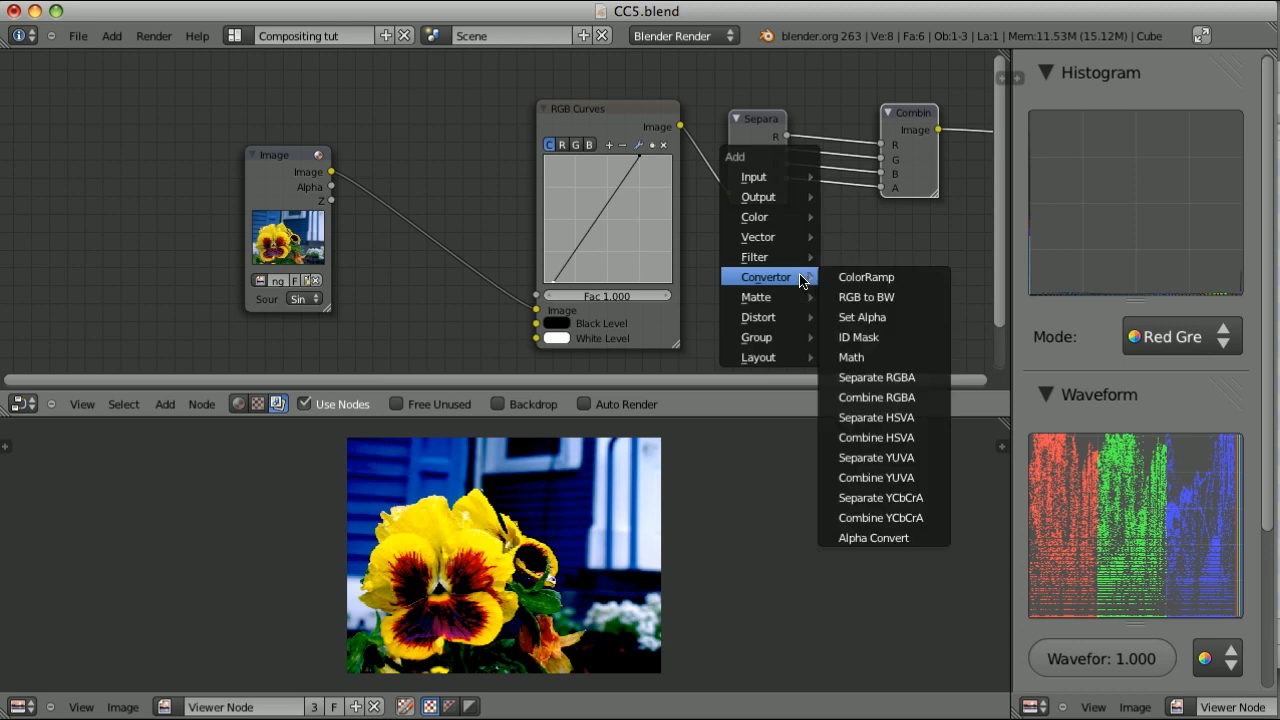
mouse_move(792, 241)
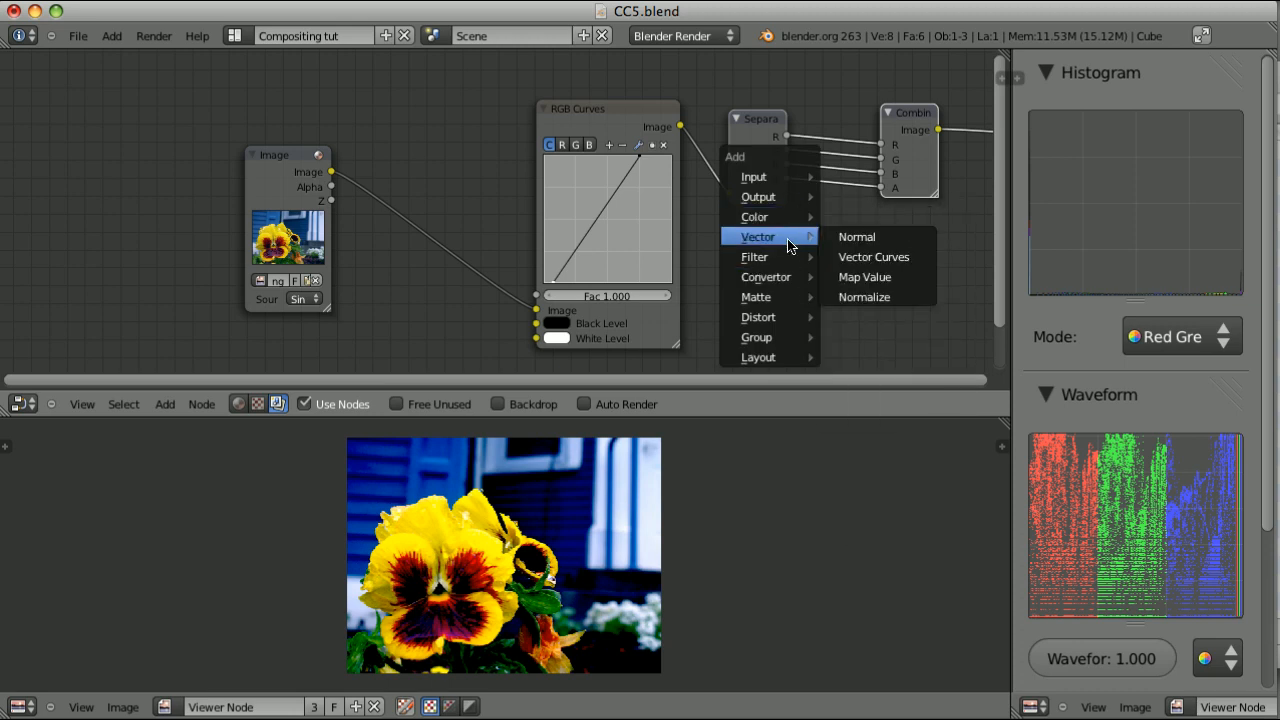
left_click(864, 277)
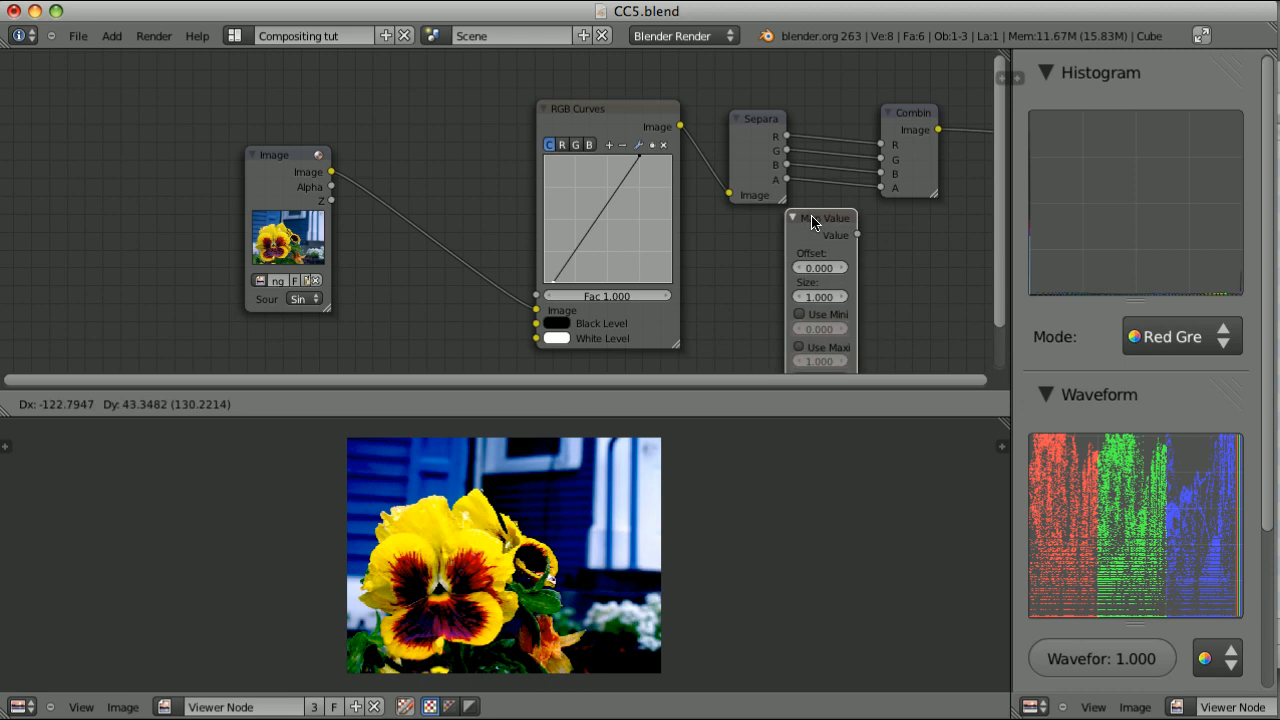
left_click(828, 232)
left_click(816, 325)
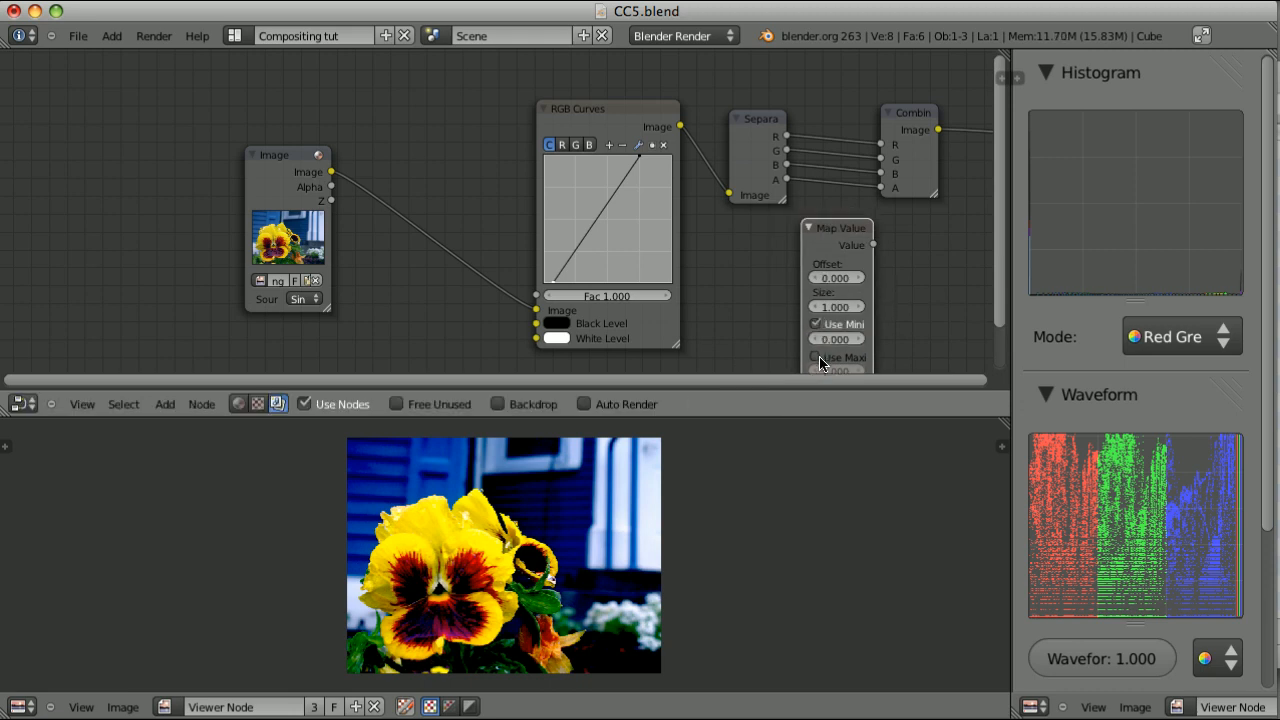
left_click(816, 358)
key("h")
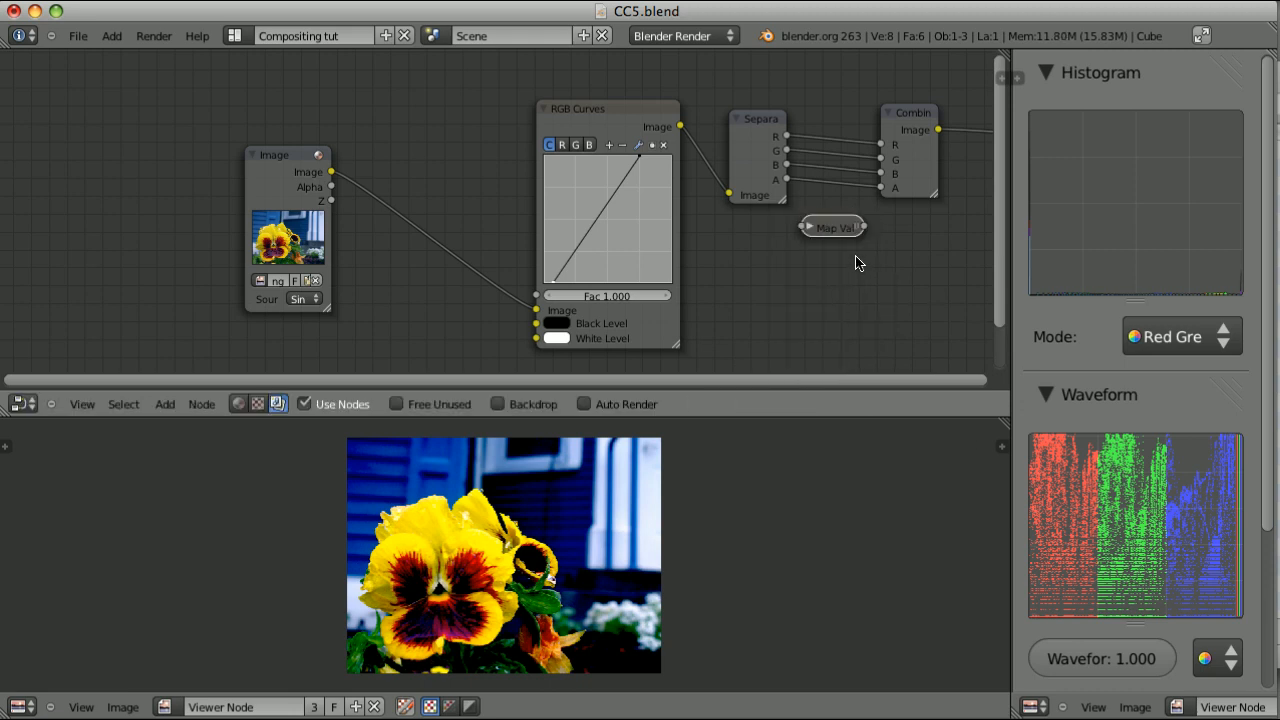
Insert the collapsed Map Value node on the R link between the separate and combine nodes and place it above the other links
key("g")
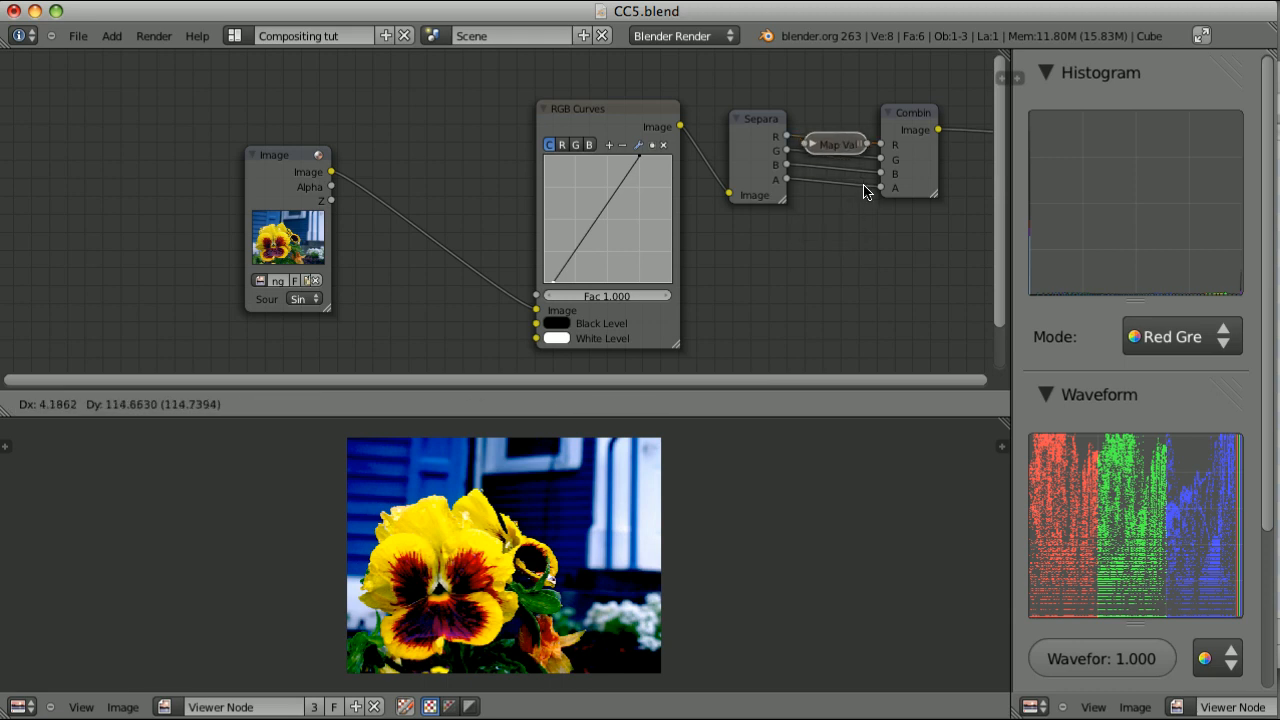
left_click(865, 186)
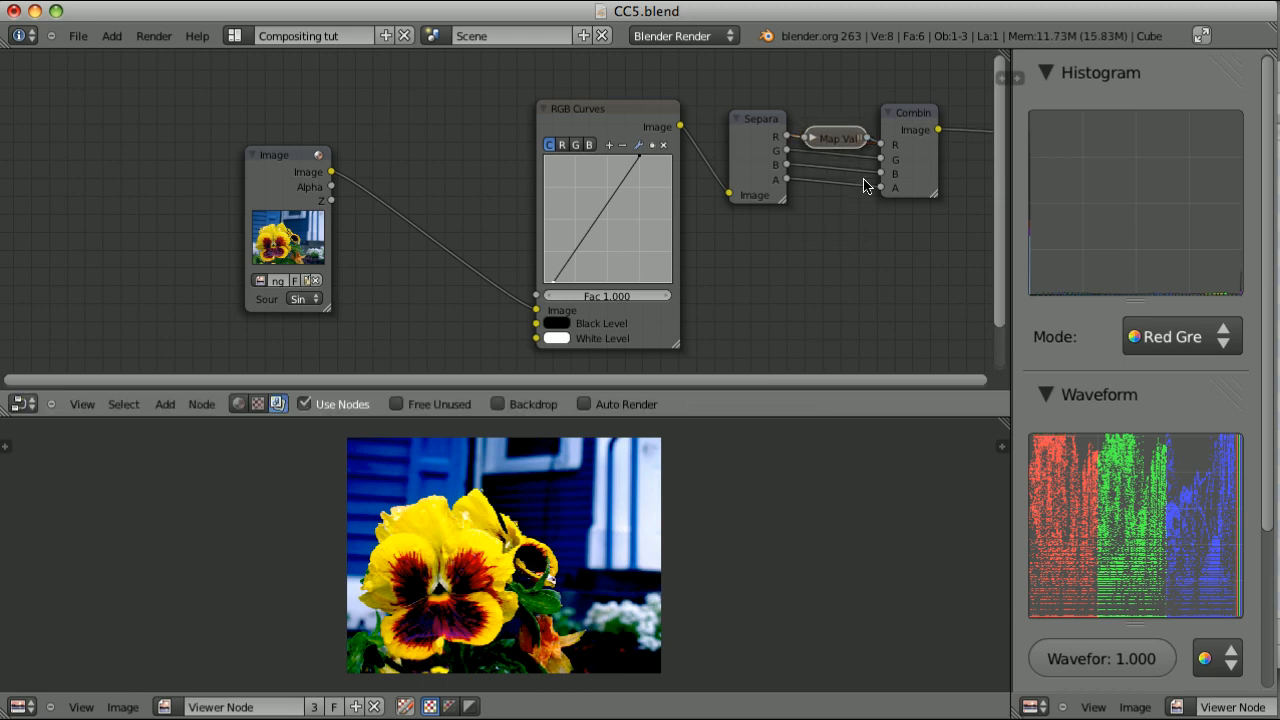
key("g")
left_click(860, 156)
Duplicate the Map Value node onto the G and B links and space the copies apart
key("shift+d")
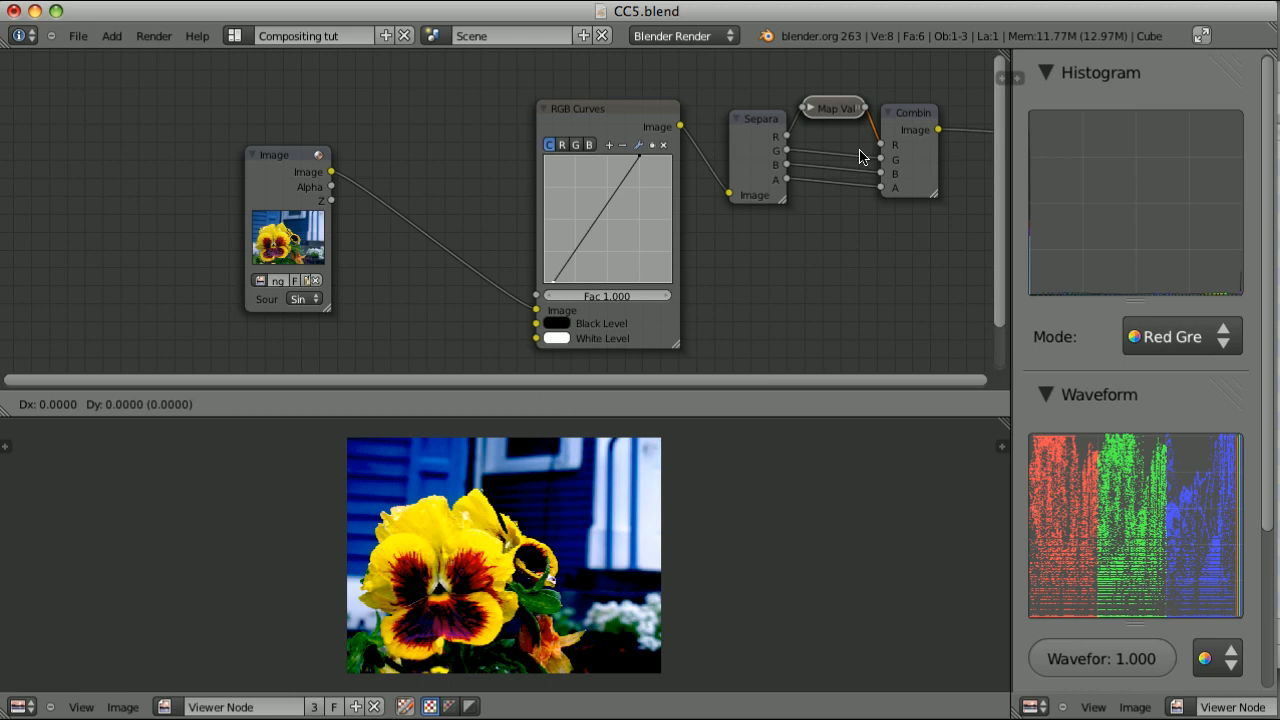
left_click(860, 193)
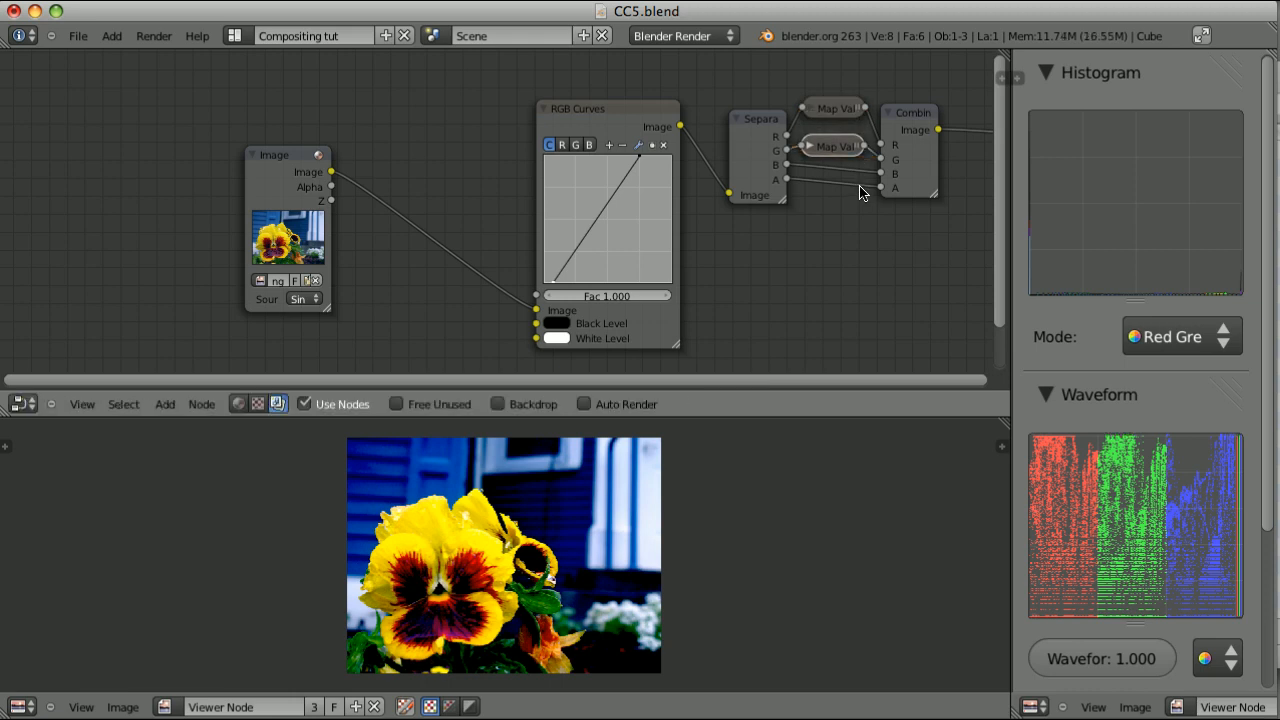
key("shift+d")
left_click(860, 213)
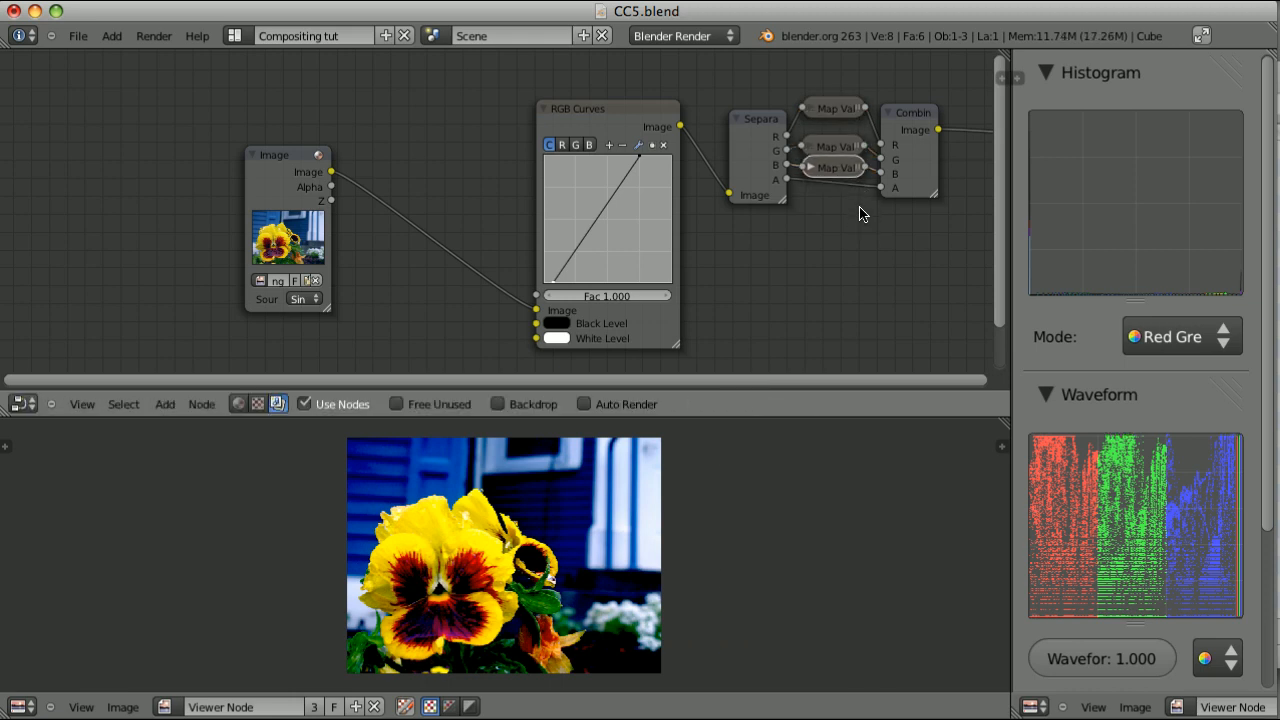
key("g")
left_click(860, 250)
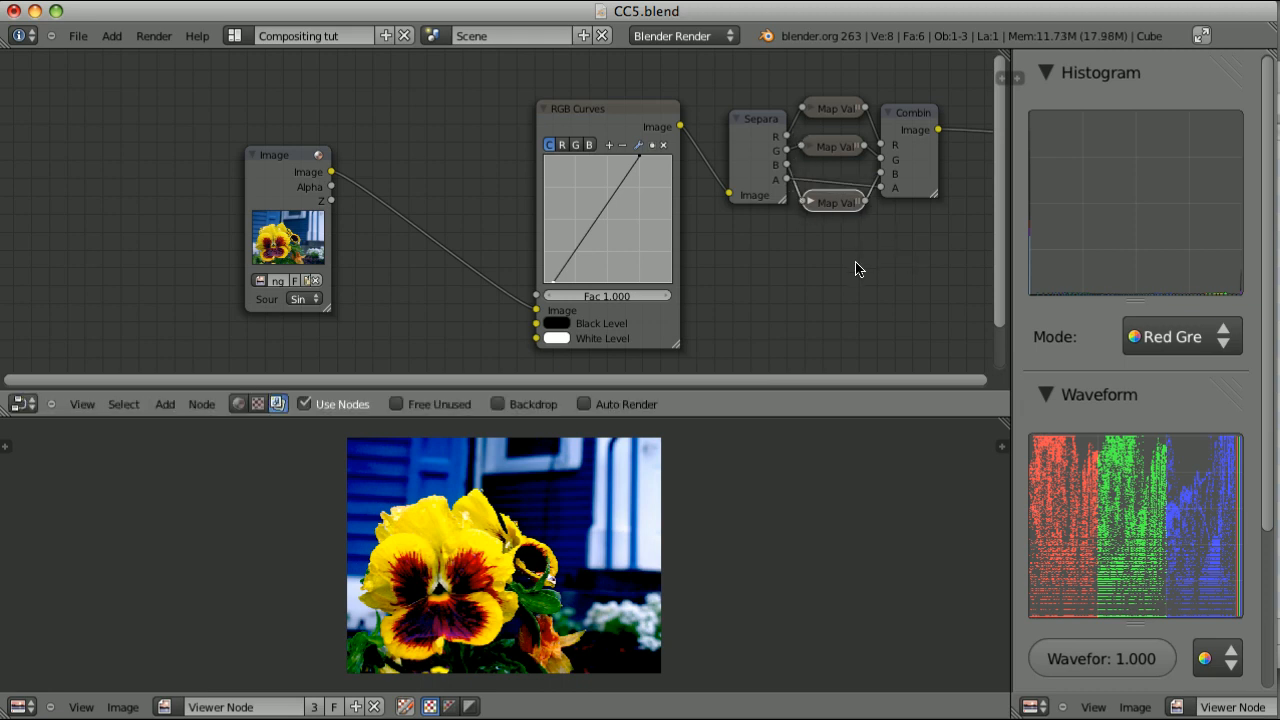
Compare the RGB Curves and Combine RGBA outputs in the viewer, sampling pixel values in bright and dark areas
left_click(628, 108, "ctrl+shift")
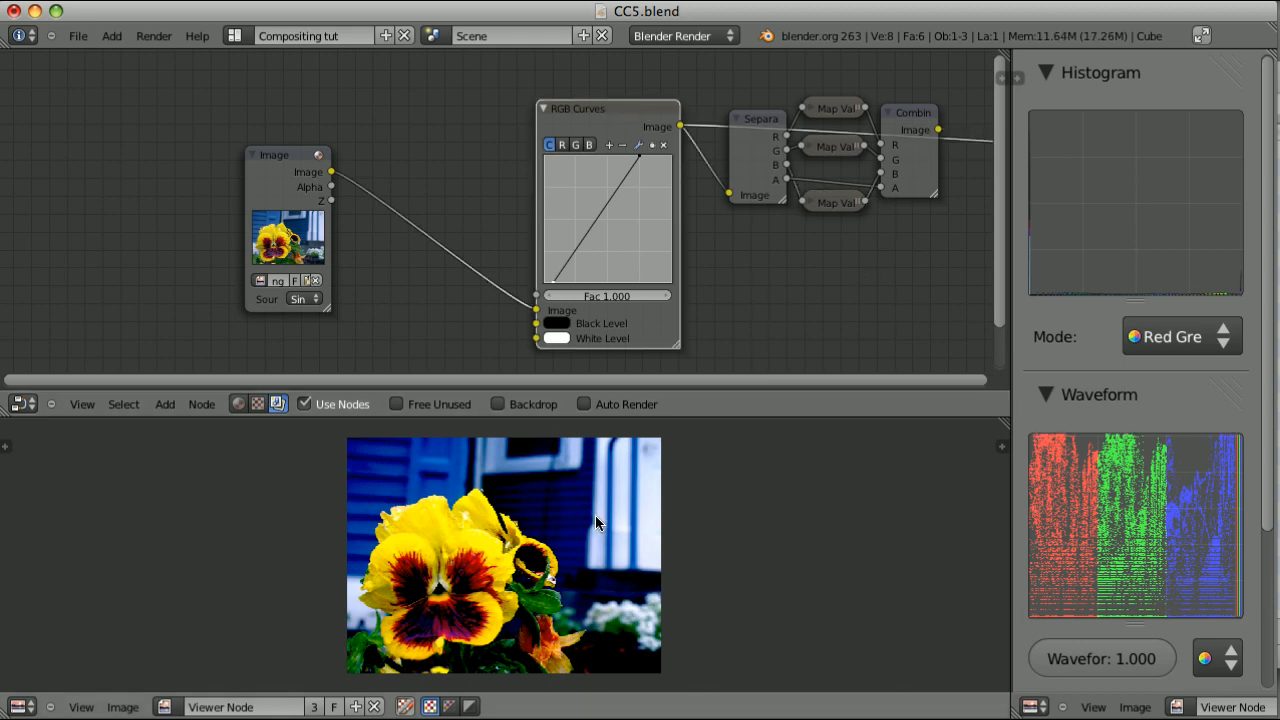
left_click(910, 115, "ctrl+shift")
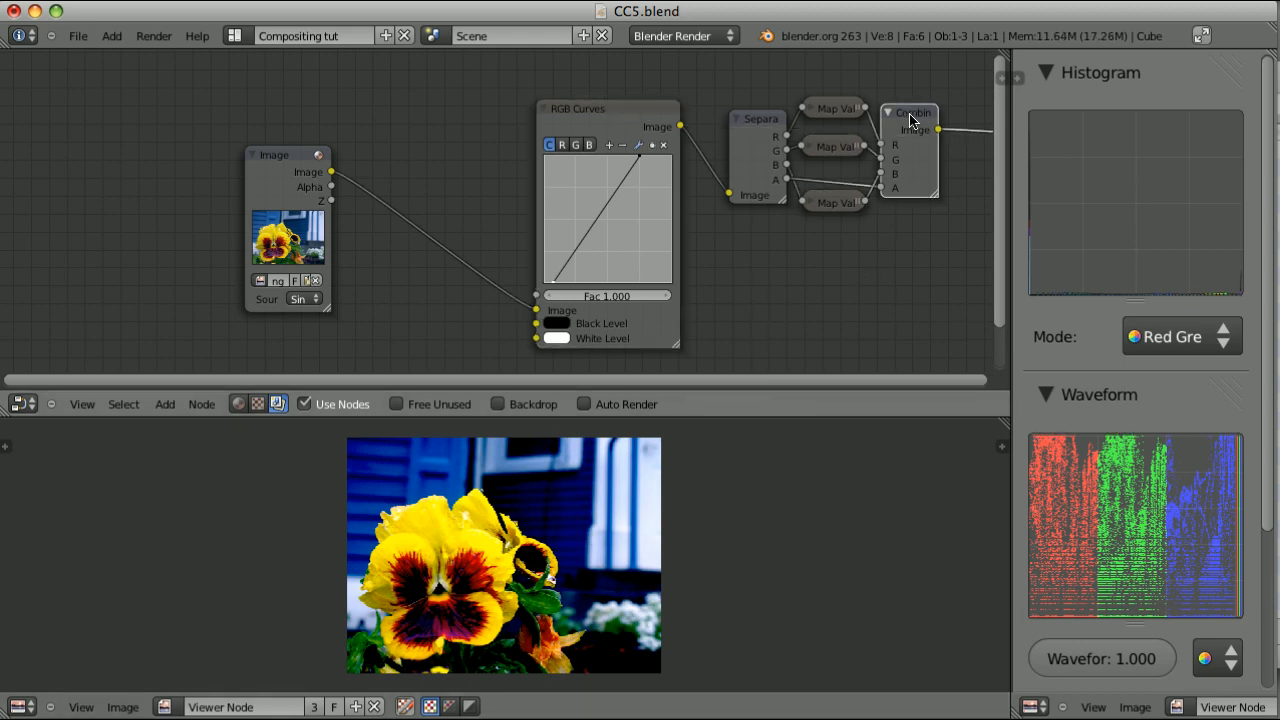
left_click(608, 116, "ctrl+shift")
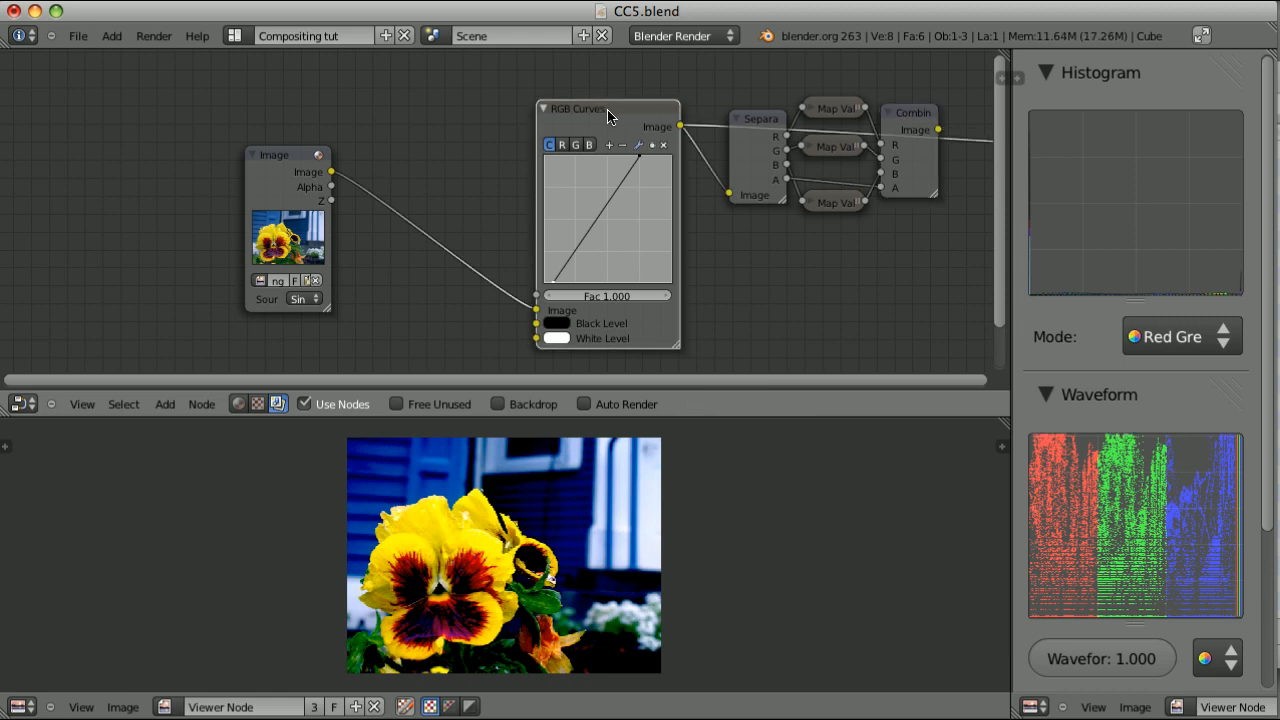
left_click(918, 116, "ctrl+shift")
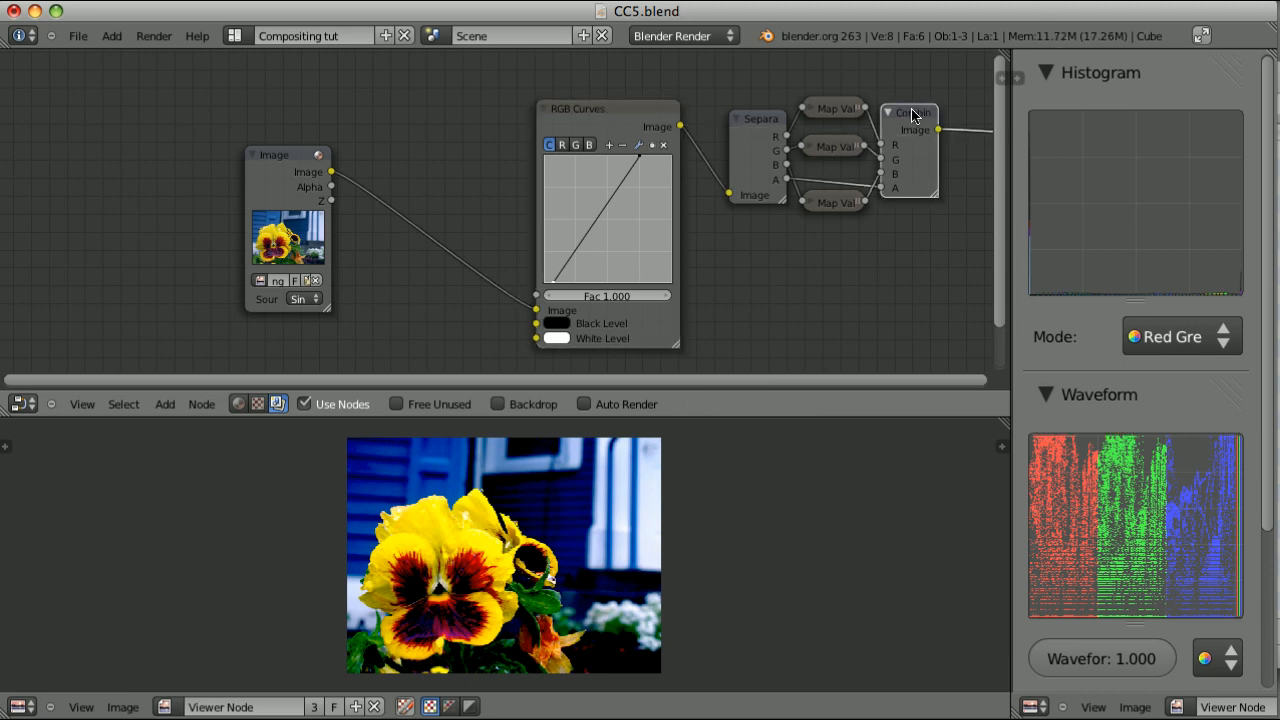
left_click(620, 115, "ctrl+shift")
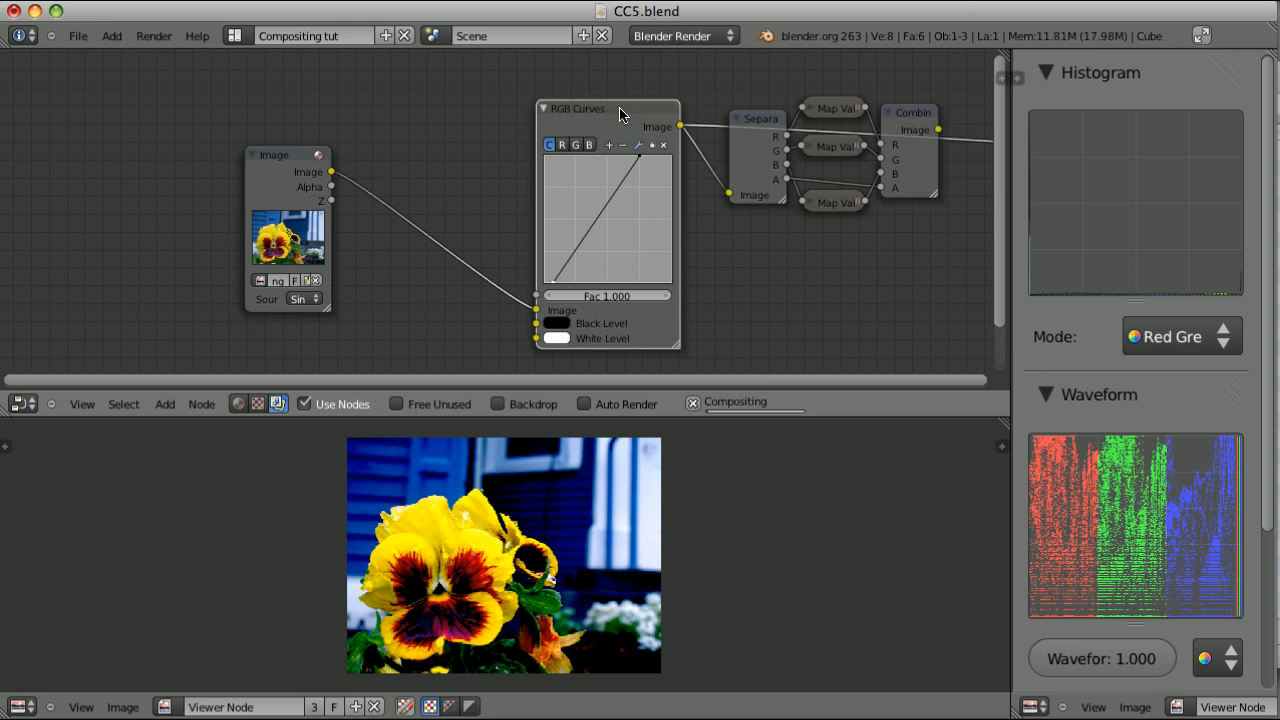
left_click(655, 511)
left_click_drag(655, 511, 652, 511)
left_click_drag(598, 643, 537, 560)
left_click(911, 117)
left_click_drag(652, 520, 540, 523)
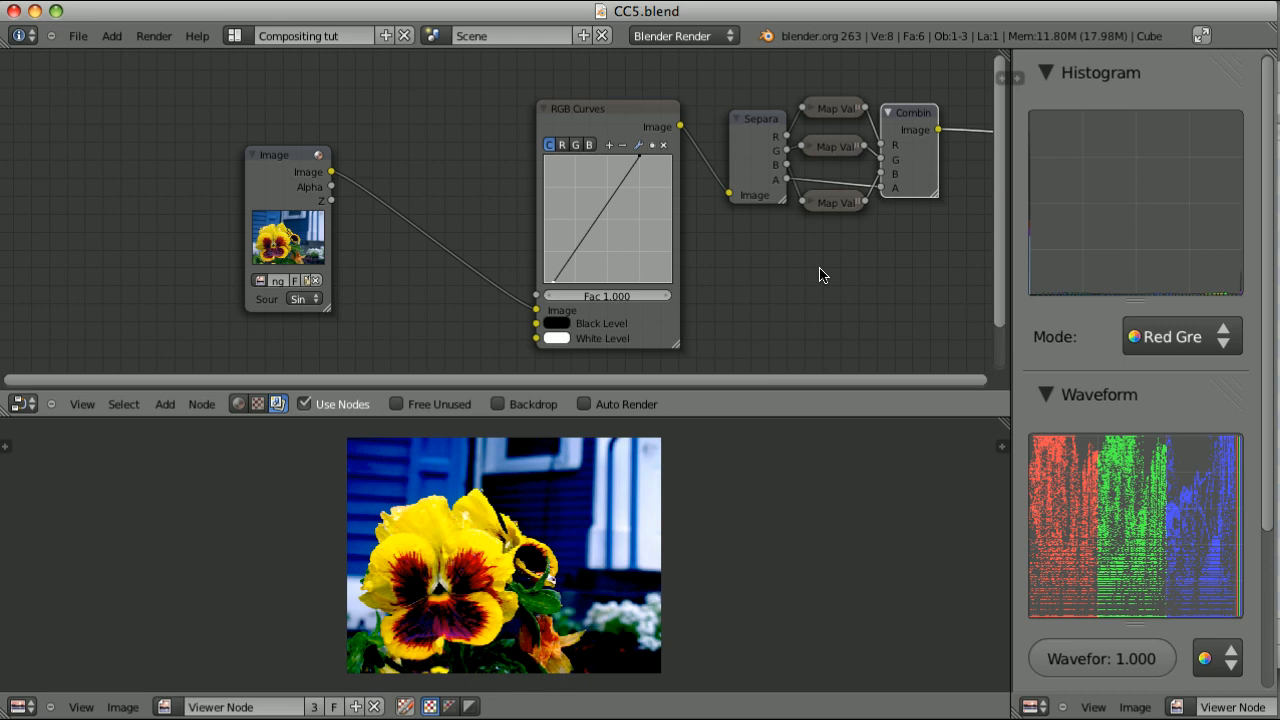
Group the Separate RGBA, three Map Value and Combine RGBA nodes into a single node group
key("b")
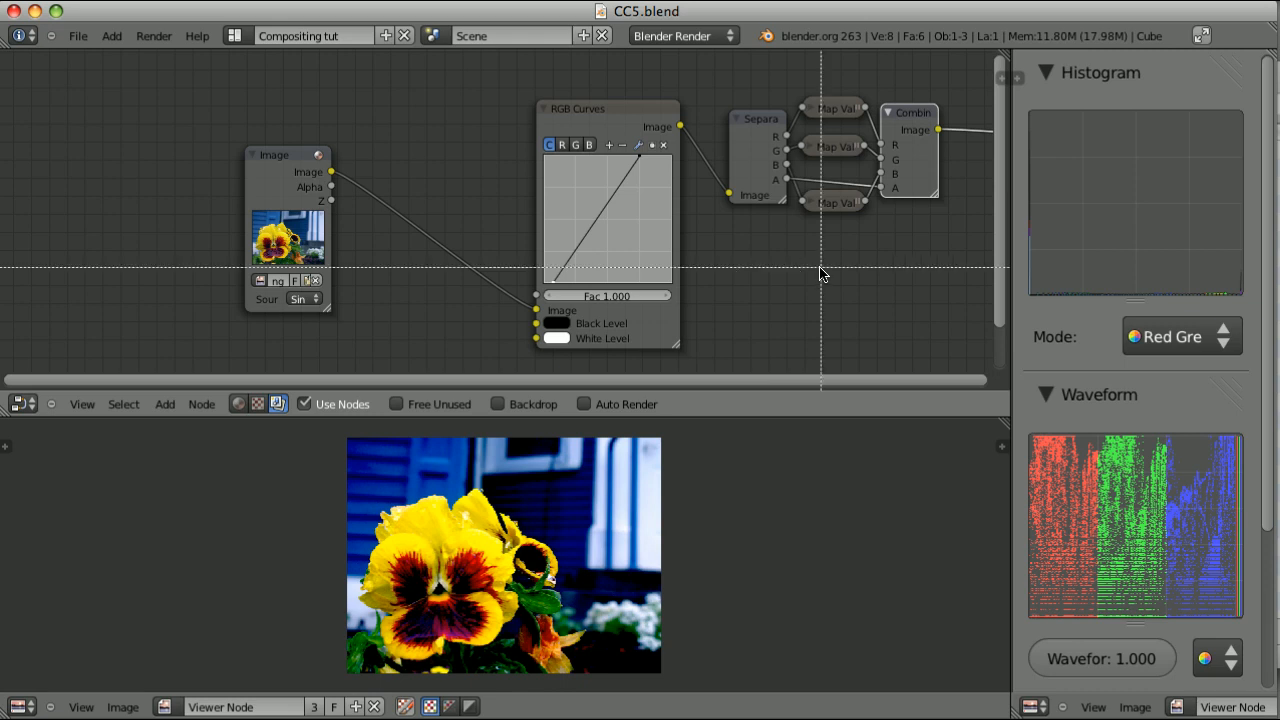
left_click_drag(712, 72, 952, 256)
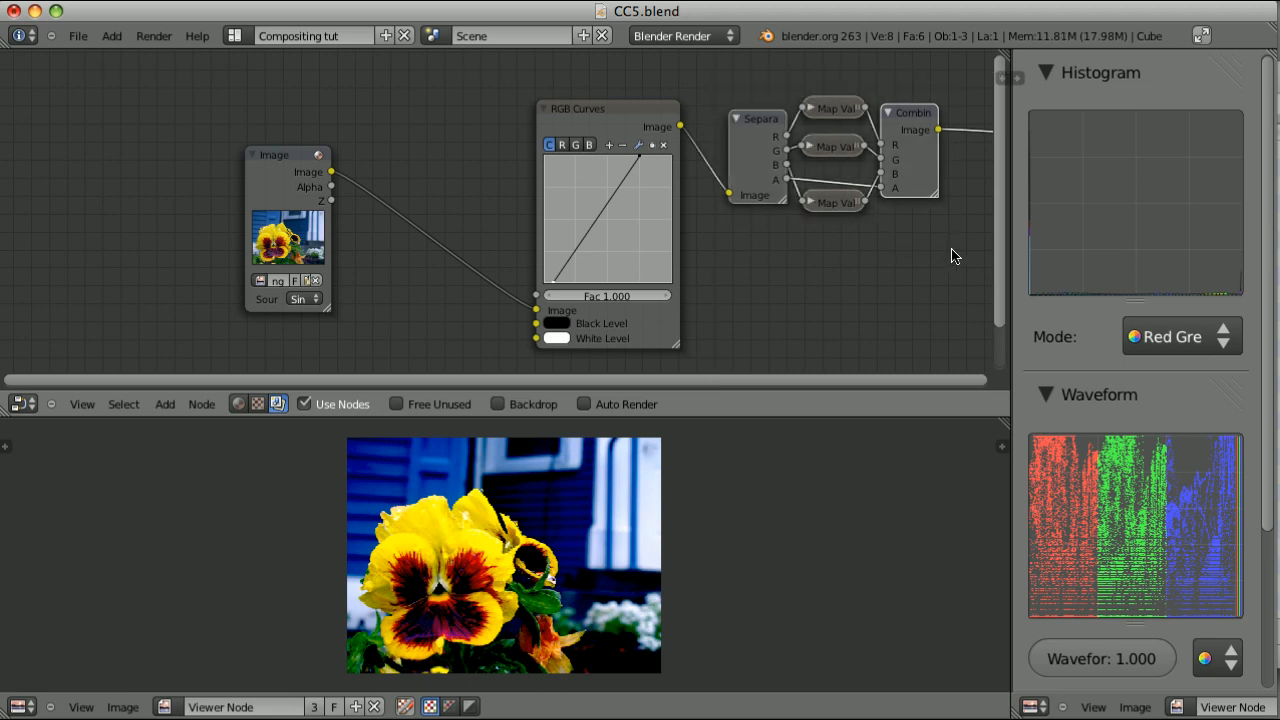
key("ctrl+g")
key("Tab")
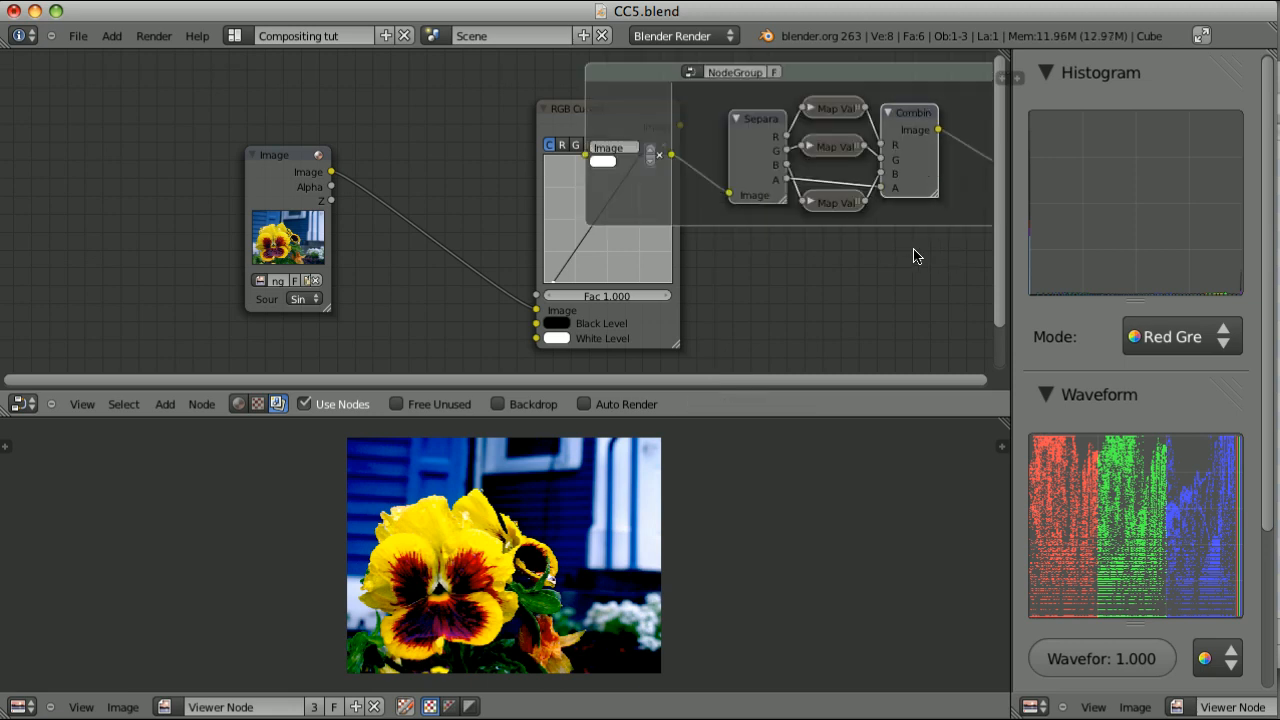
Name the node group CLAMP and make it a single-user copy
left_click(754, 71)
type("c")
key("Return")
scroll(873, 205, "up", 1)
scroll(873, 205, "up", 1)
middle_click_drag(845, 162, 633, 250)
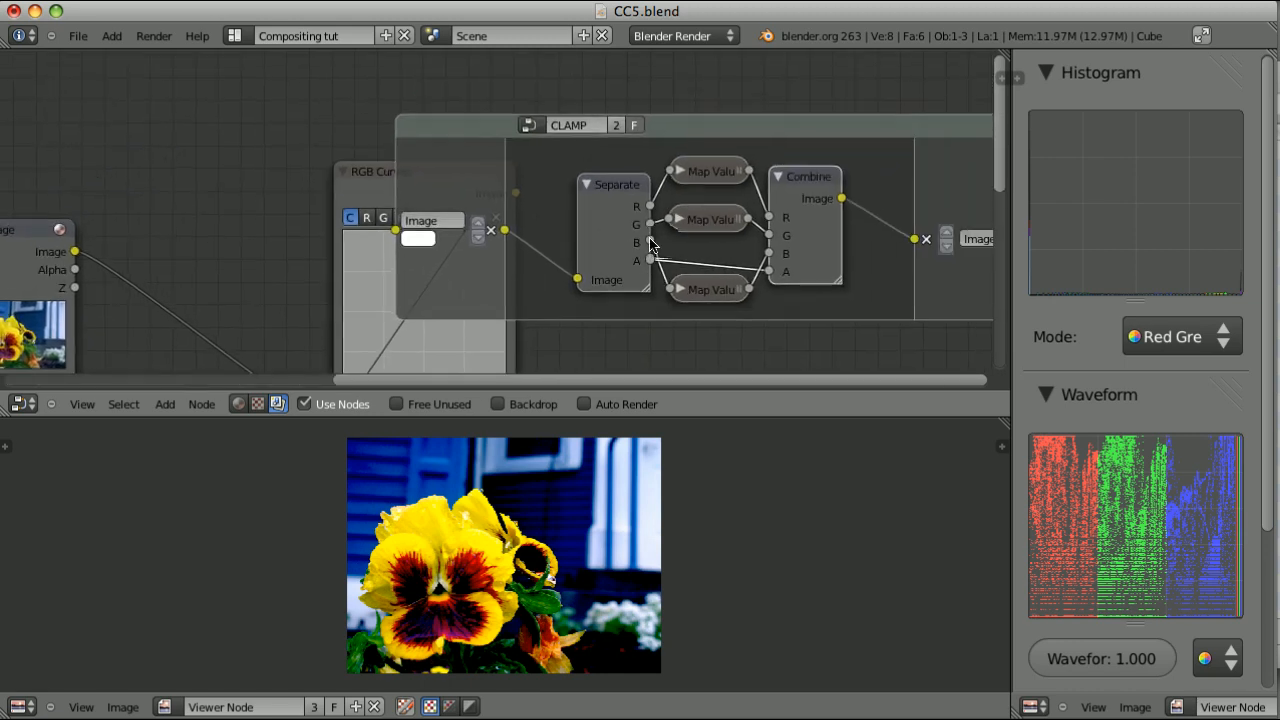
left_click(618, 124)
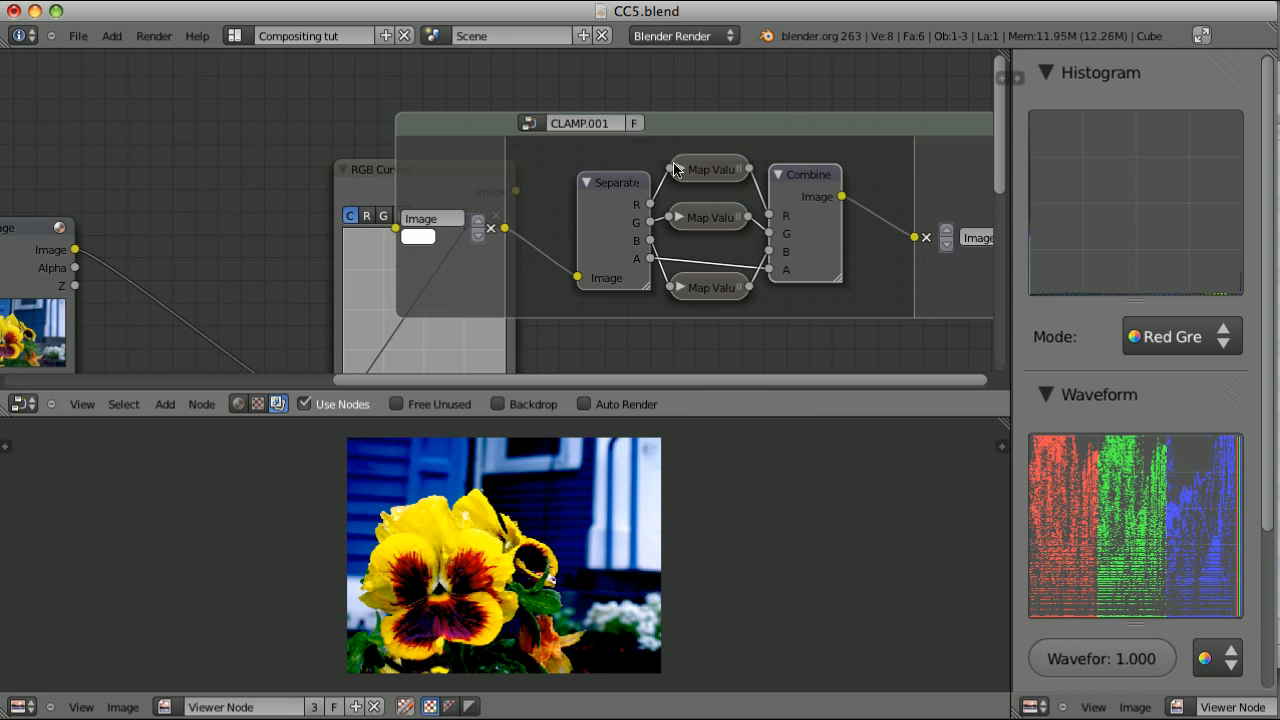
Rename the copied node group as CLAMP BLACK
left_click(587, 122)
type("CLAMP BLACK")
key("Return")
Turn off the Use Maximum limit in all three Map Value nodes of the CLAMP BLACK group, collapsing each node again
left_click(710, 172)
key("h")
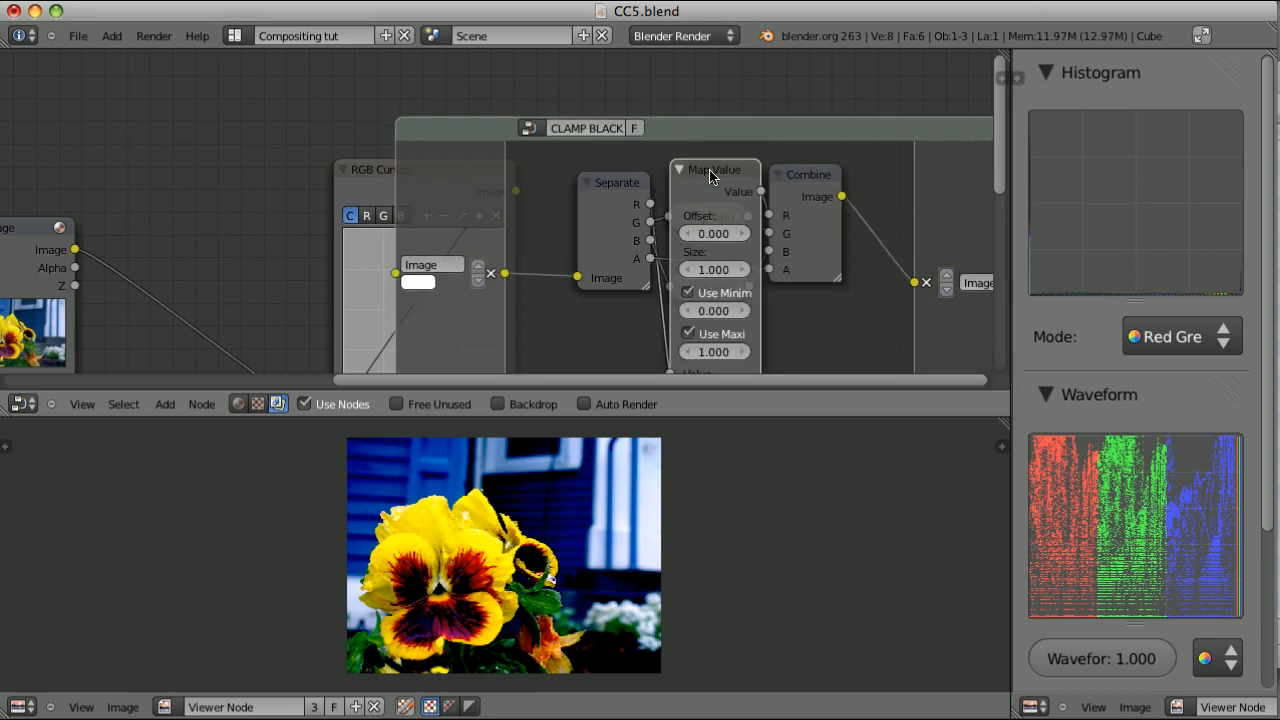
left_click(695, 337)
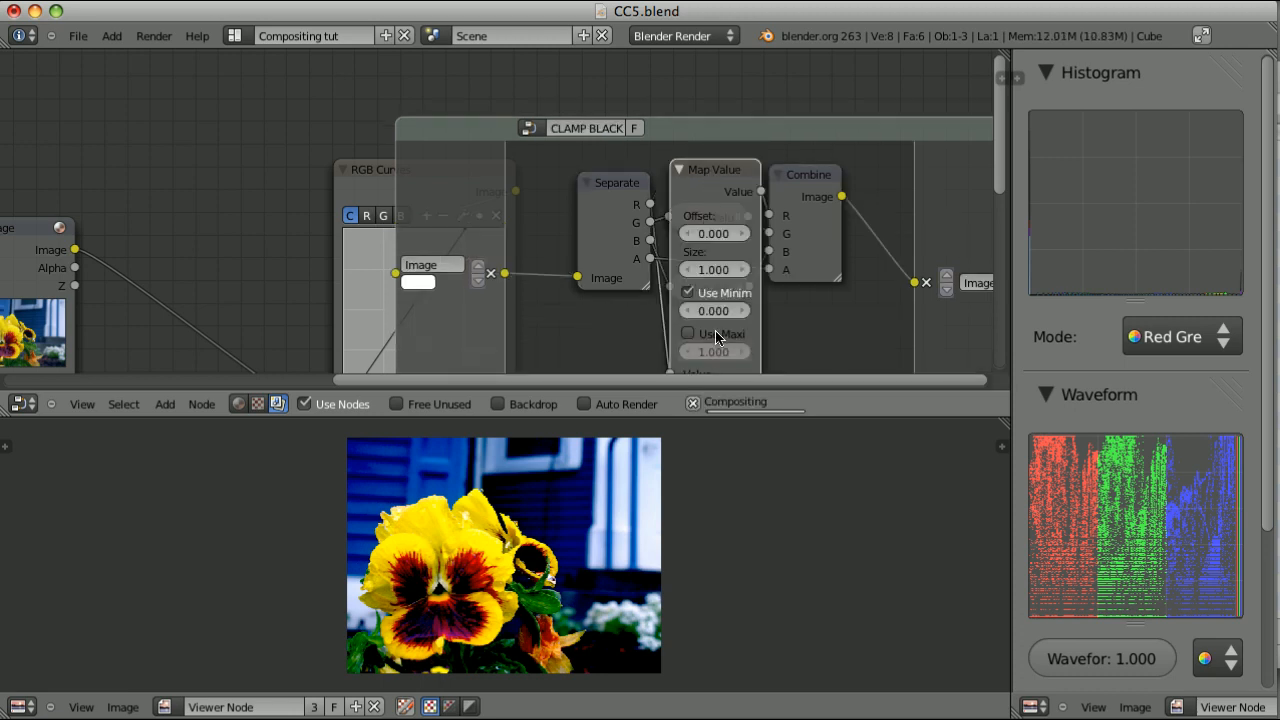
key("h")
left_click(711, 217)
key("h")
middle_click_drag(711, 347, 709, 267)
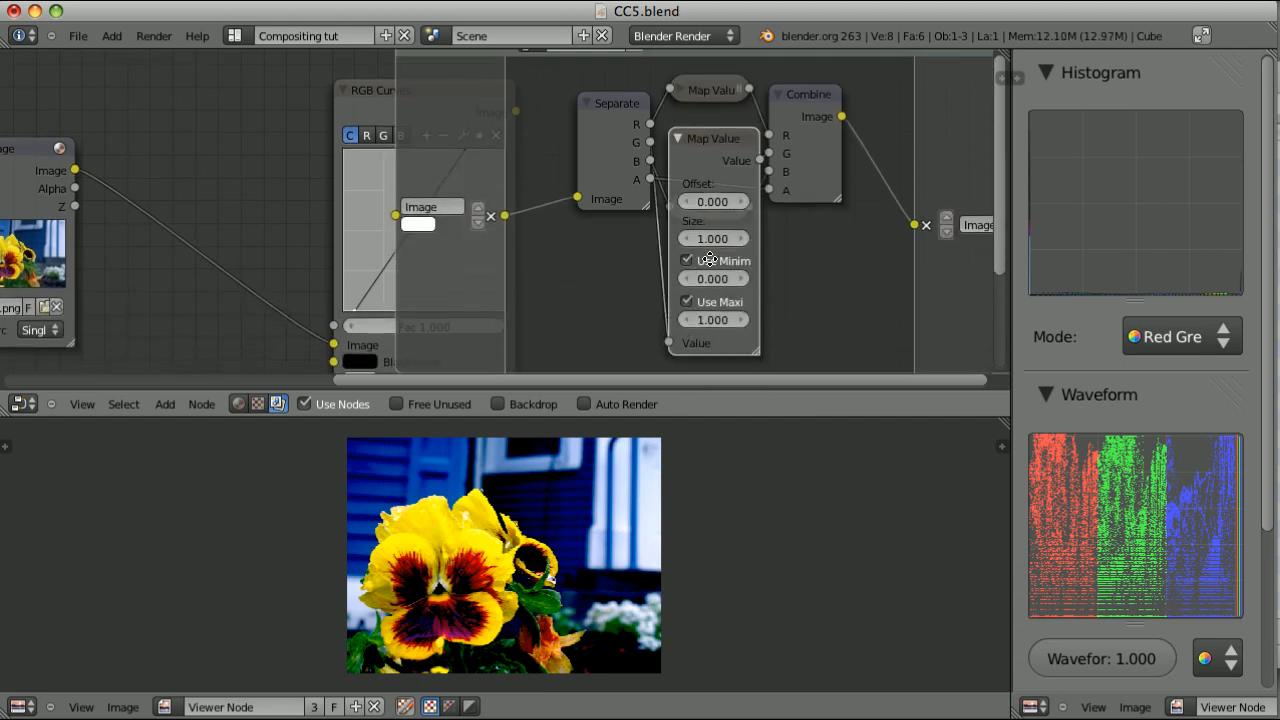
left_click(687, 302)
key("h")
left_click(705, 208)
key("h")
left_click(688, 372)
key("h")
Make a single-user copy of the CLAMP BLACK group and name it CLAMP WHITE
key("Home")
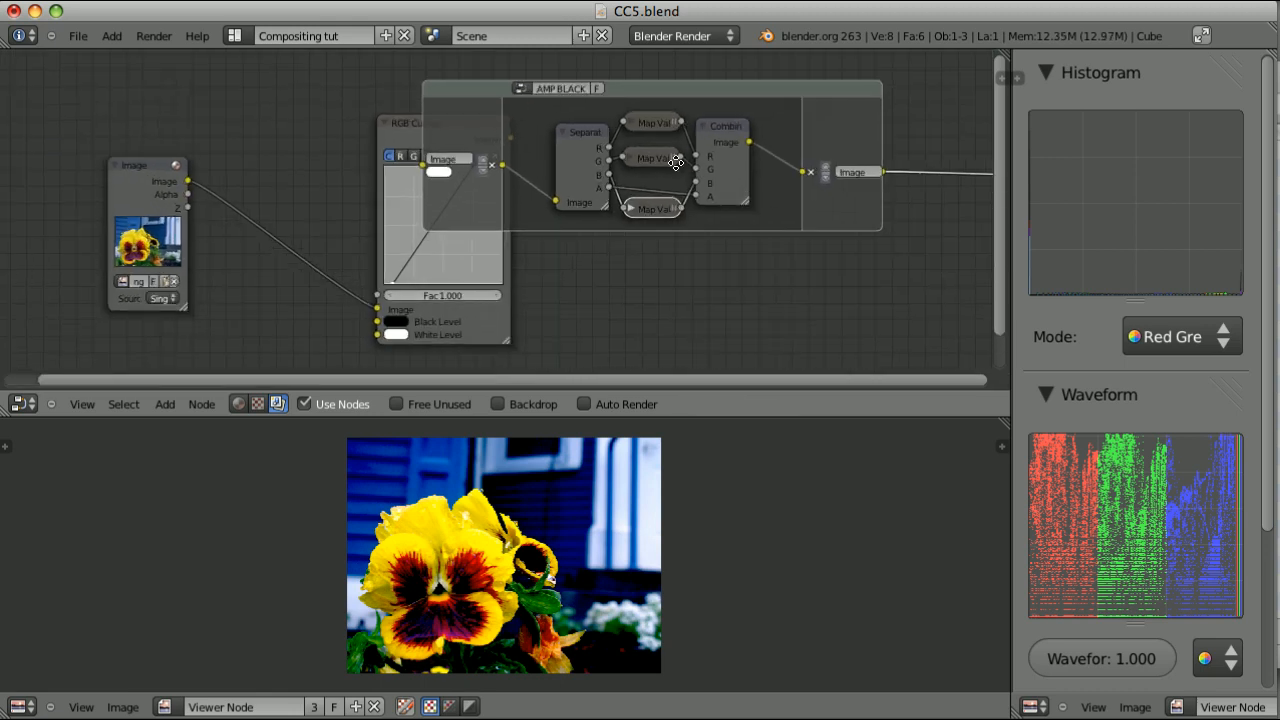
left_click(701, 181)
left_click(690, 180)
key("Right")
key("BackSpace")
key("BackSpace")
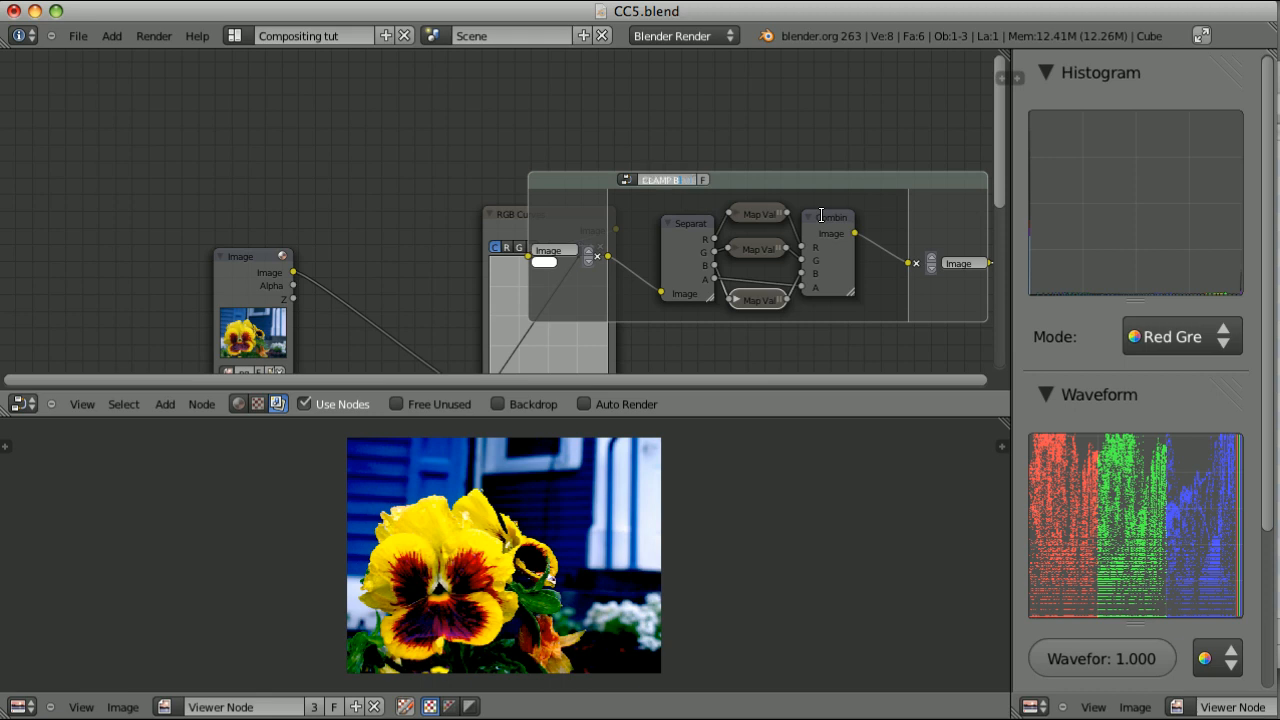
key("Return")
Disable Use Minimum and enable Use Maximum in all three Map Value nodes of CLAMP WHITE, collapse them and leave the group
scroll(826, 227, "up", 1)
right_click(826, 216)
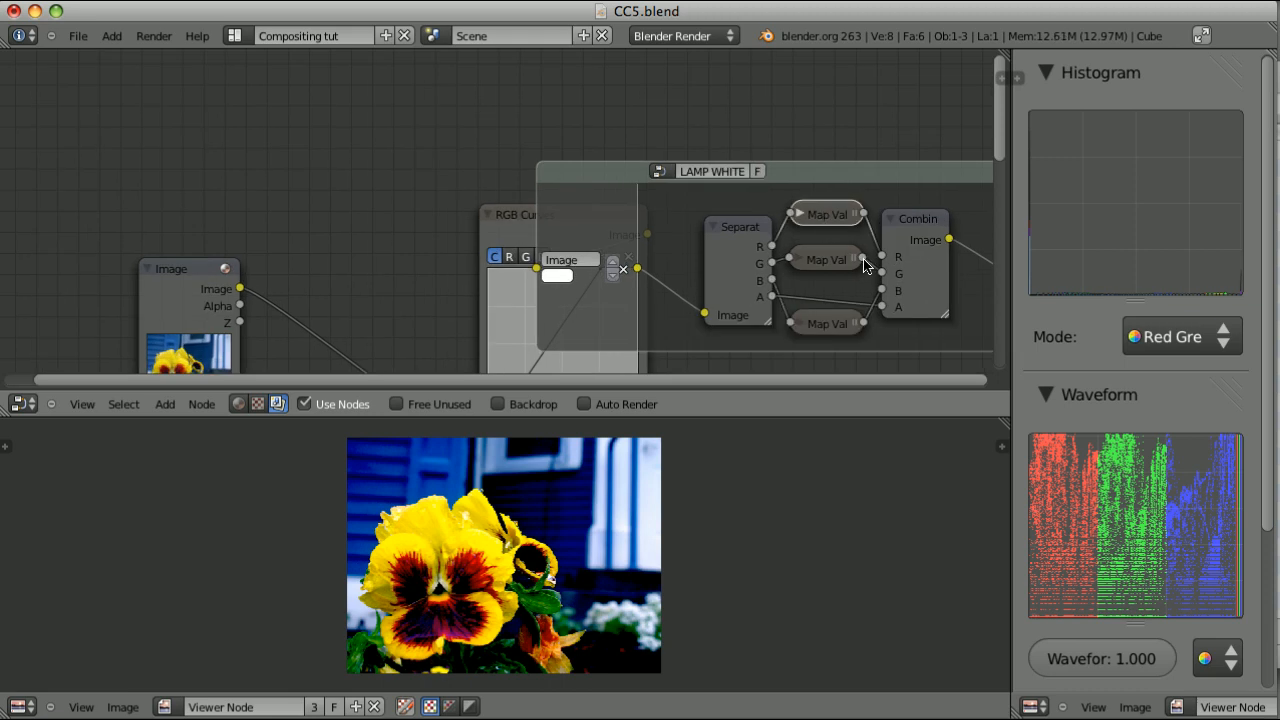
key("h")
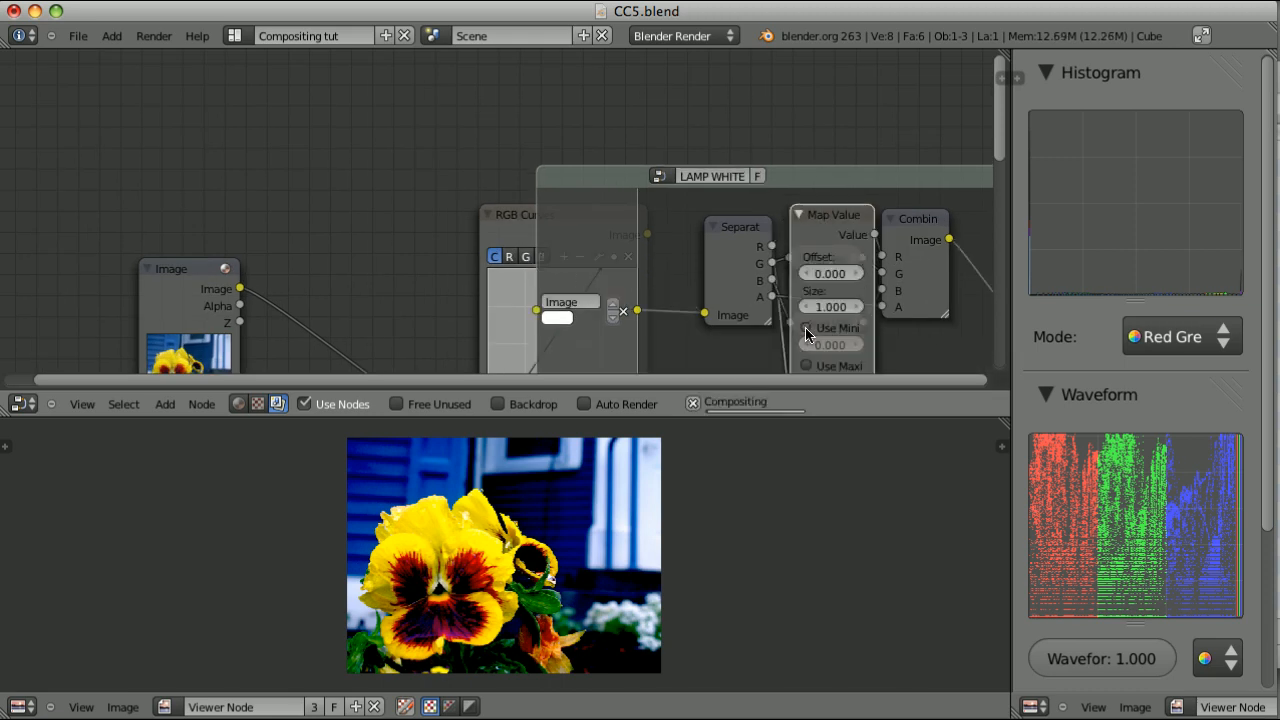
key("h")
right_click(826, 263)
key("h")
middle_click_drag(838, 270, 798, 160)
left_click(765, 264)
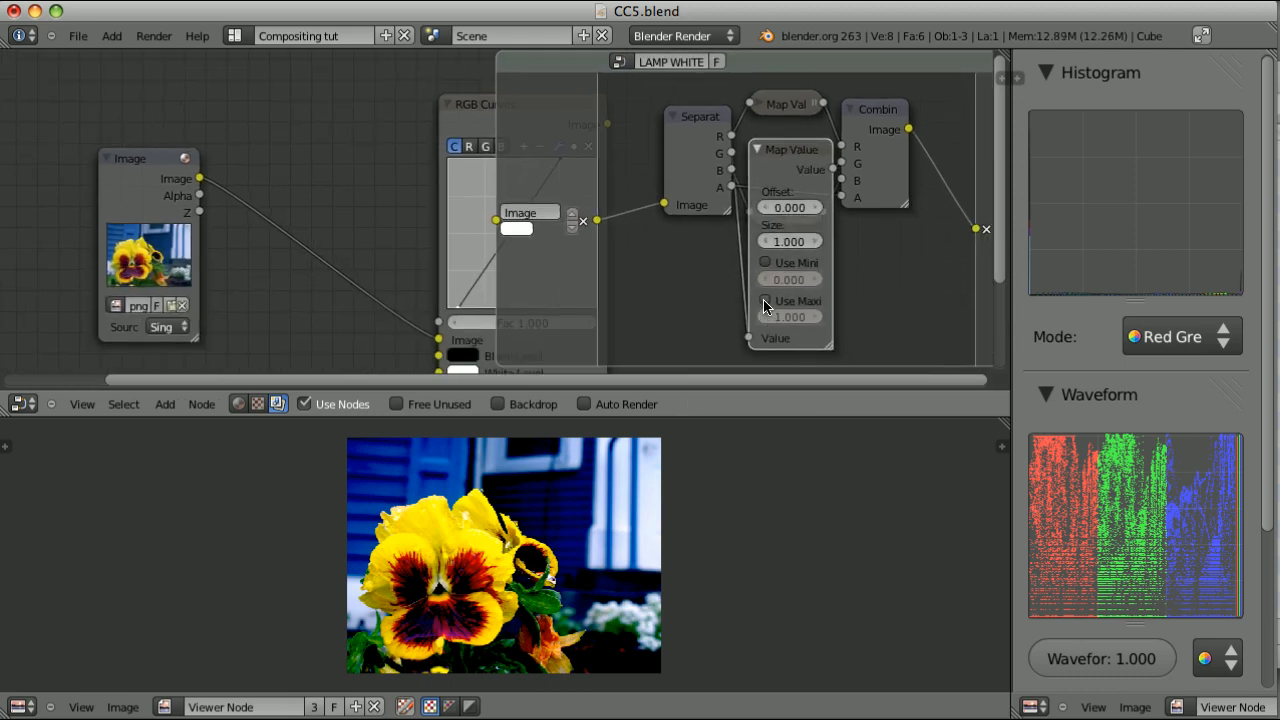
left_click(766, 301)
key("h")
right_click(790, 200)
key("h")
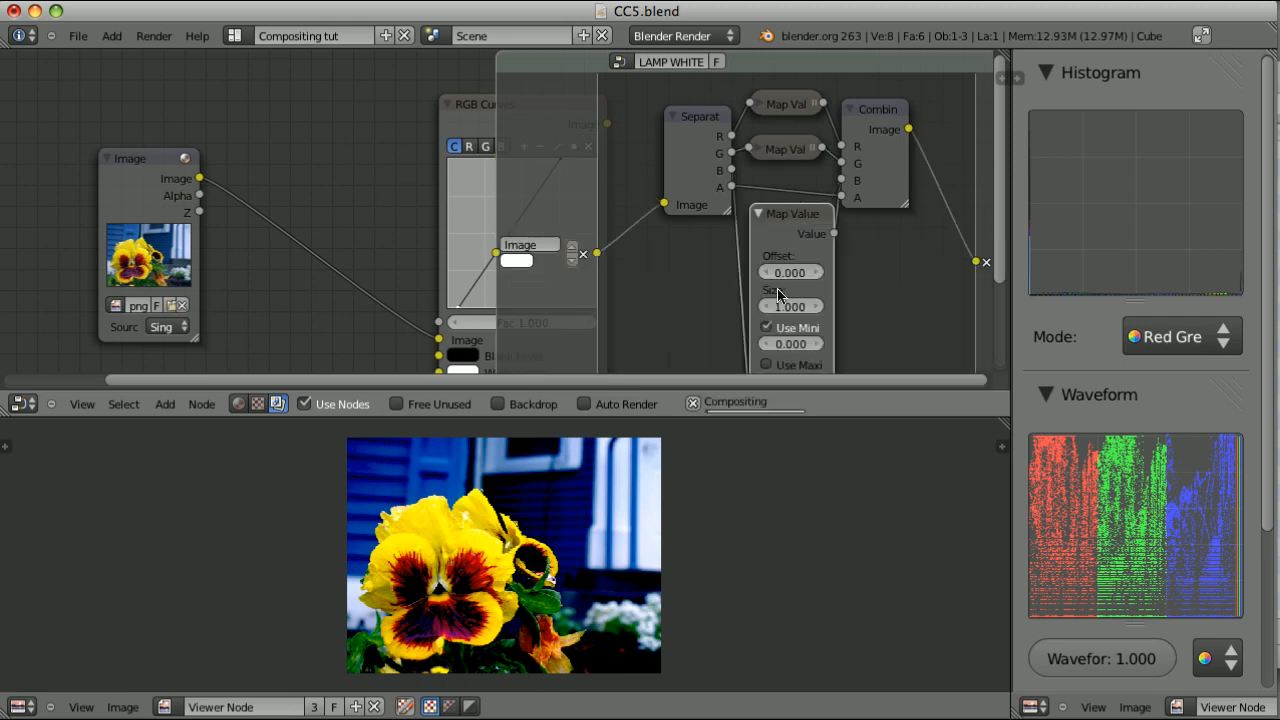
left_click(766, 328)
left_click(766, 365)
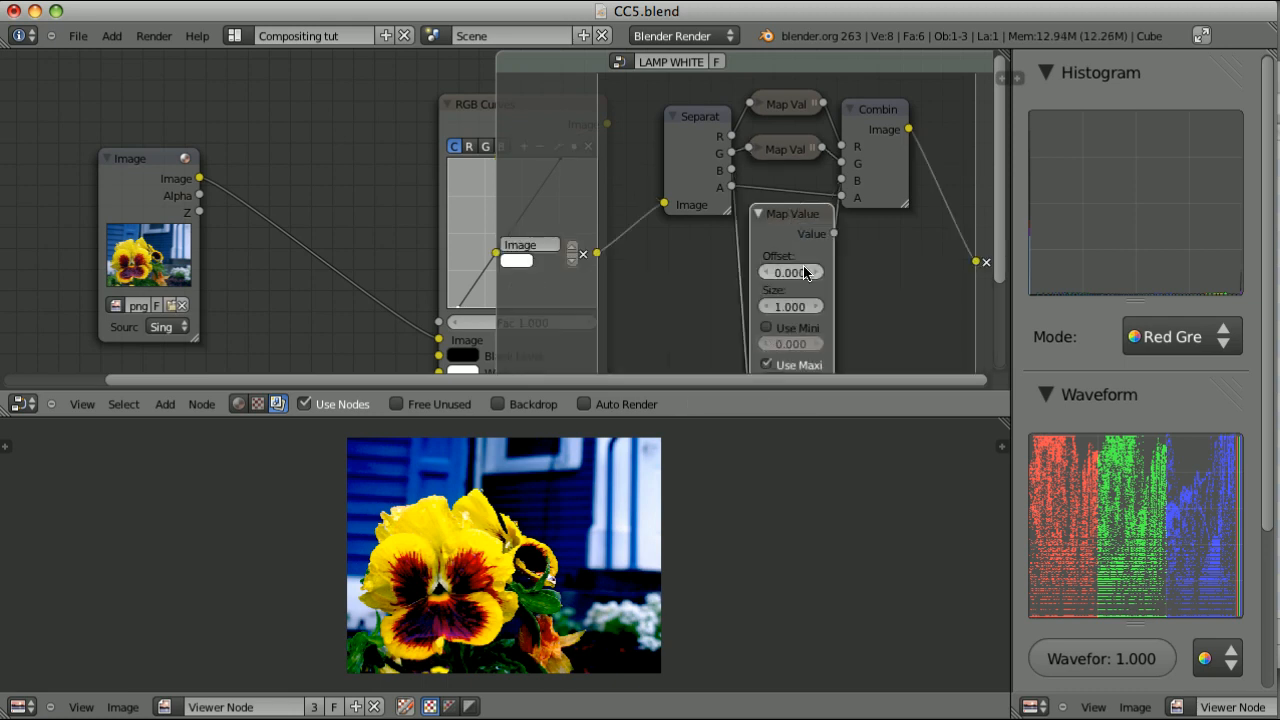
key("h")
key("Tab")
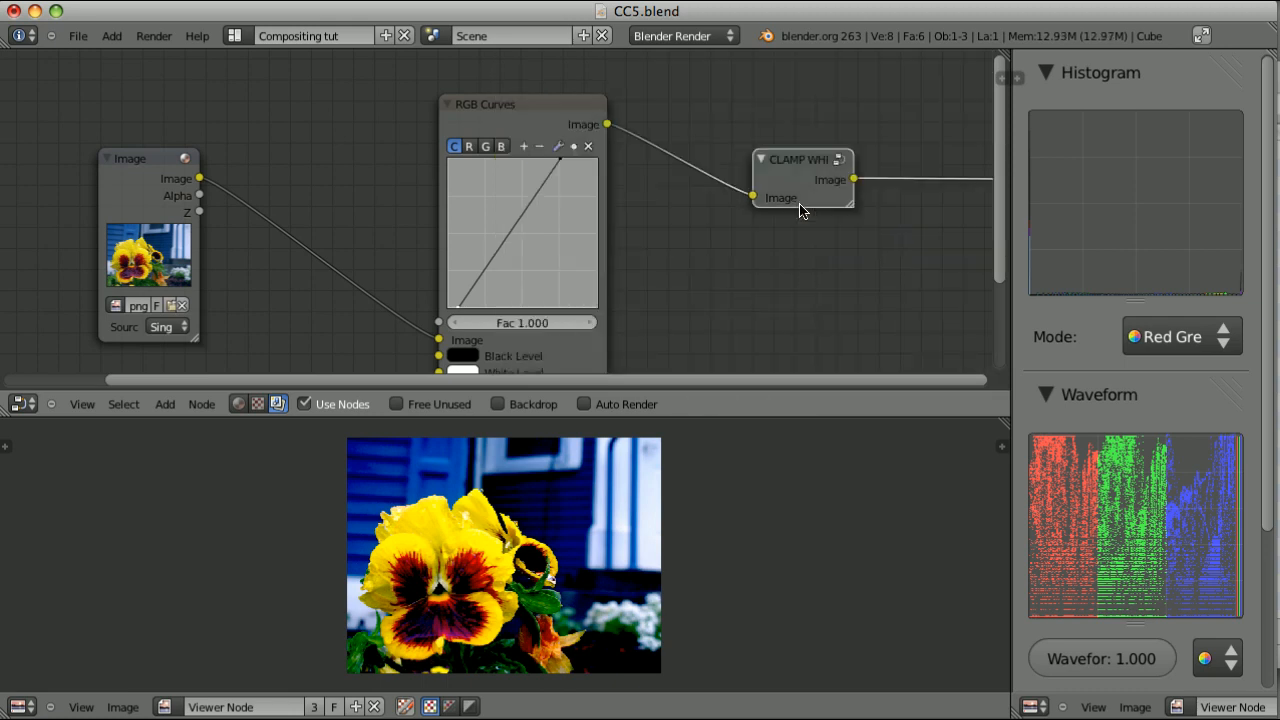
Replace the CLAMP WHITE node after RGB Curves with the CLAMP BLACK group, sampling viewer pixel values before and after inserting it
key("ctrl+x")
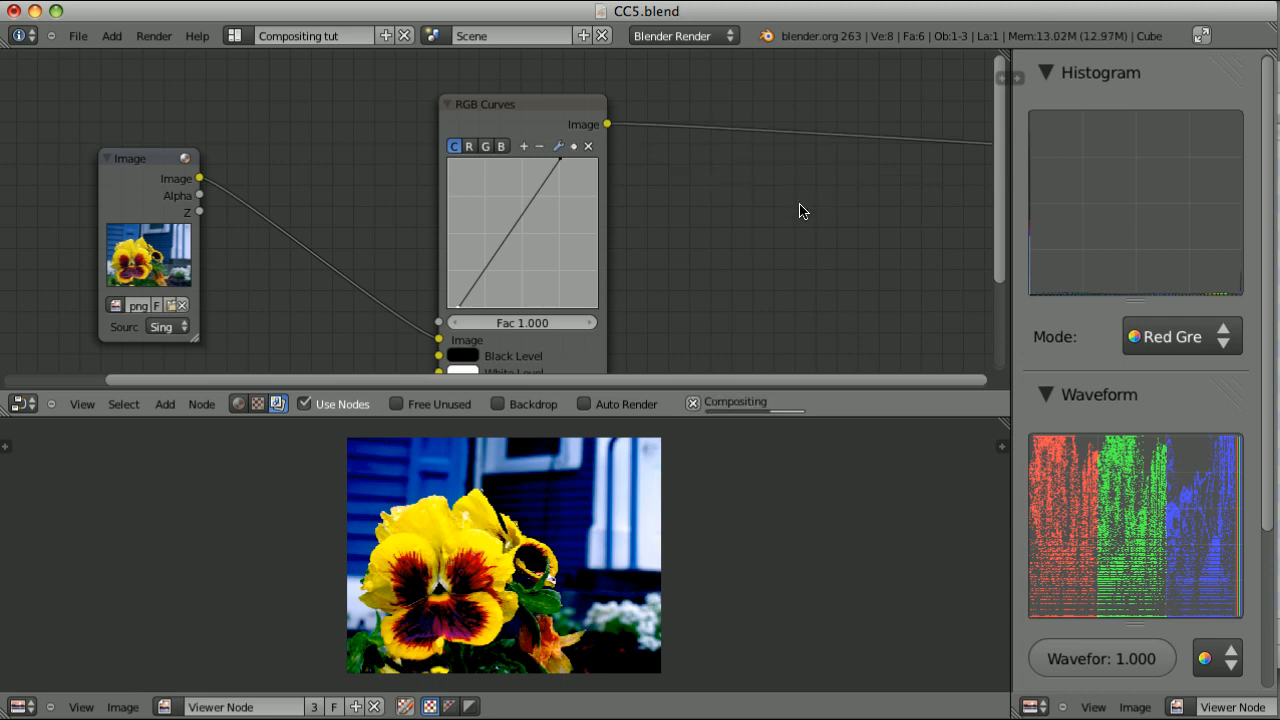
left_click_drag(606, 648, 650, 470)
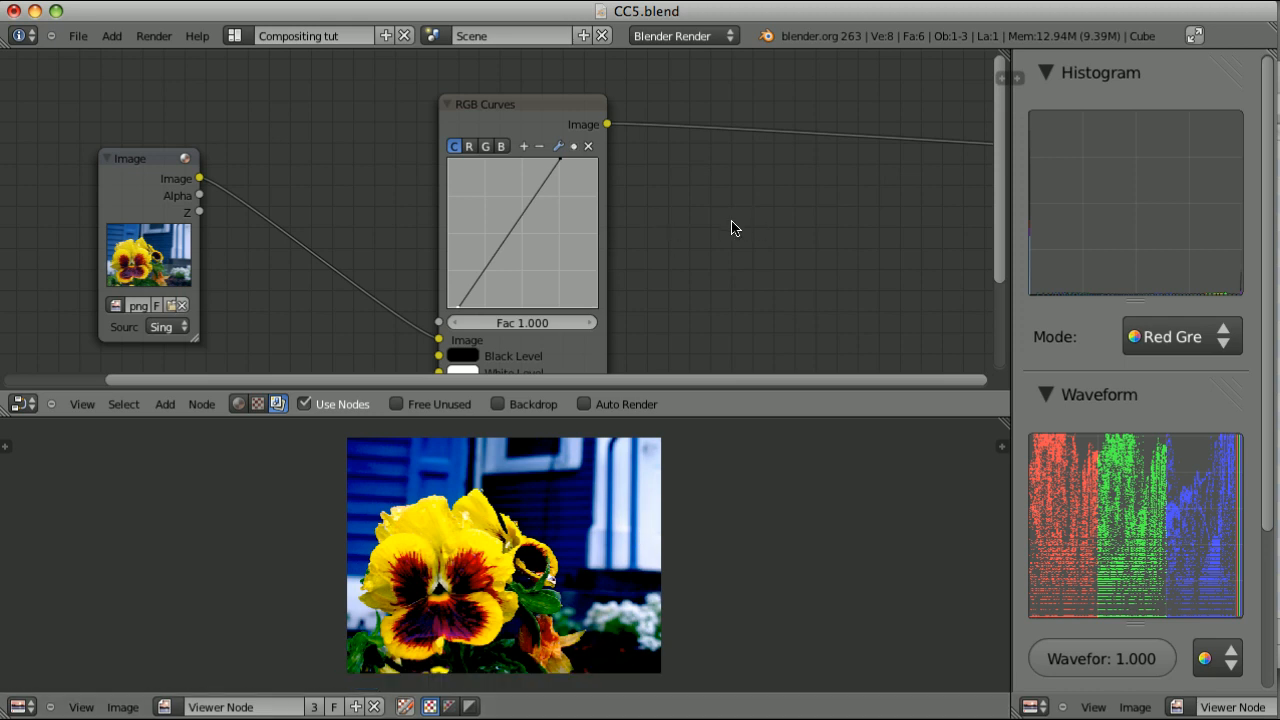
key("shift+a")
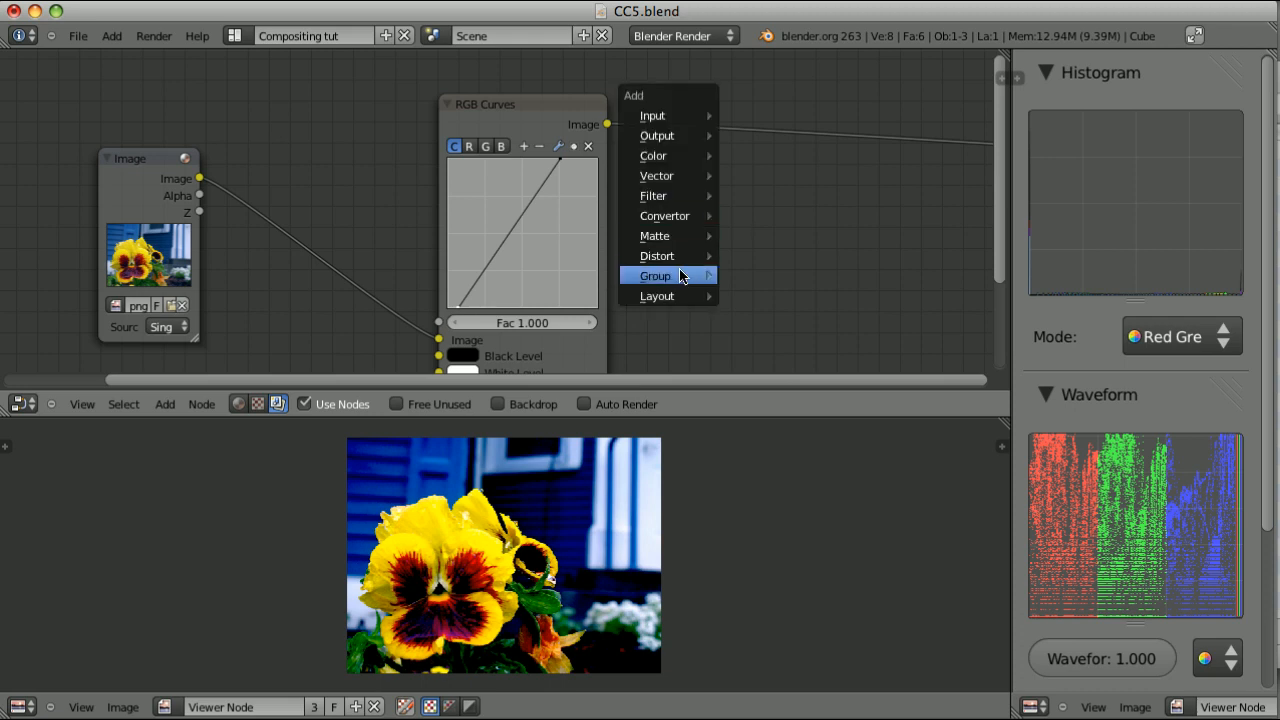
mouse_move(686, 275)
left_click(765, 320)
left_click_drag(823, 297, 703, 148)
mouse_move(543, 552)
left_mouse_down()
mouse_move(524, 548)
mouse_move(525, 560)
left_mouse_up()
left_click_drag(649, 480, 645, 478)
Replace the CLAMP BLACK node after RGB Curves with the CLAMP WHITE group and sample bright and dark pixels in the viewer
key("ctrl+x")
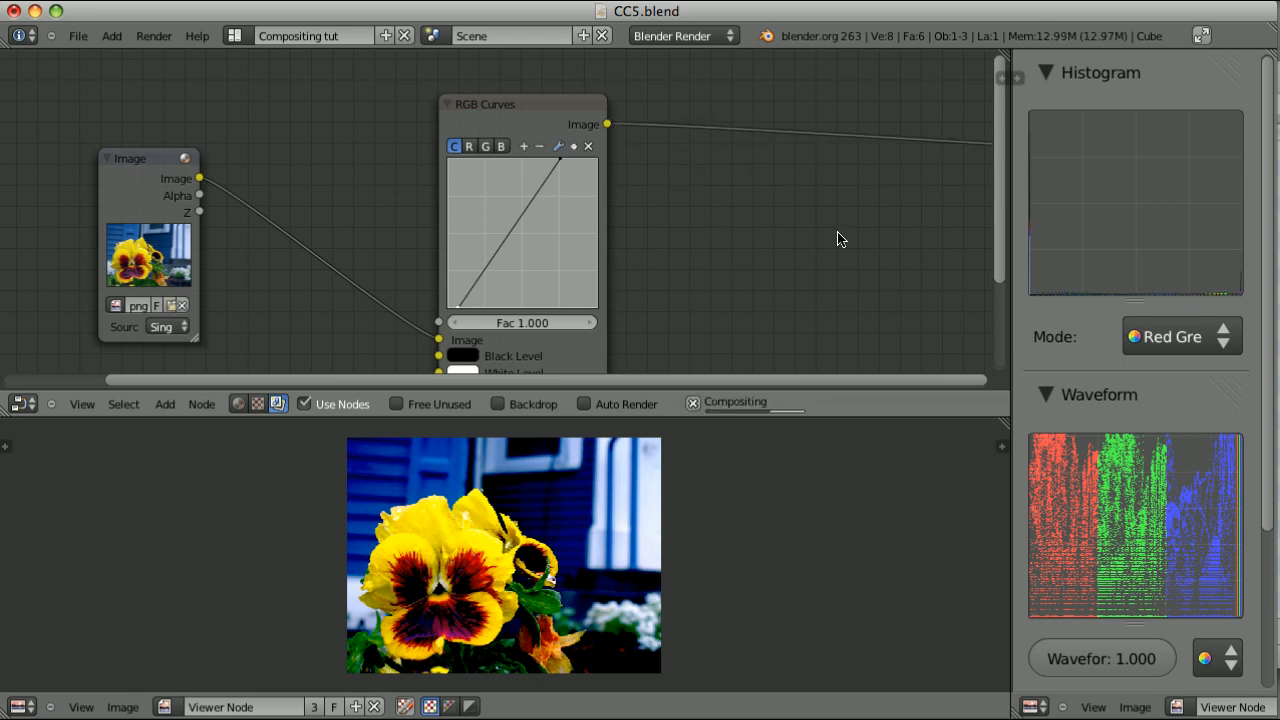
key("shift+a")
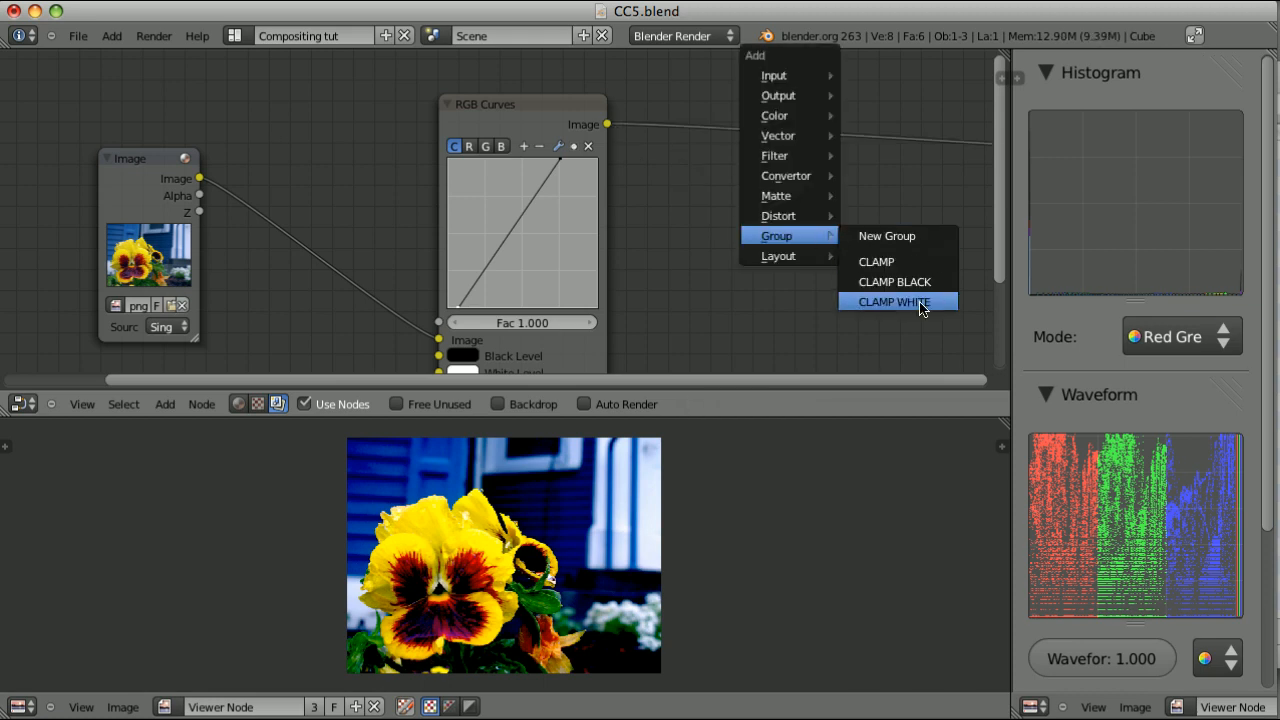
left_click(888, 297)
left_click(720, 165)
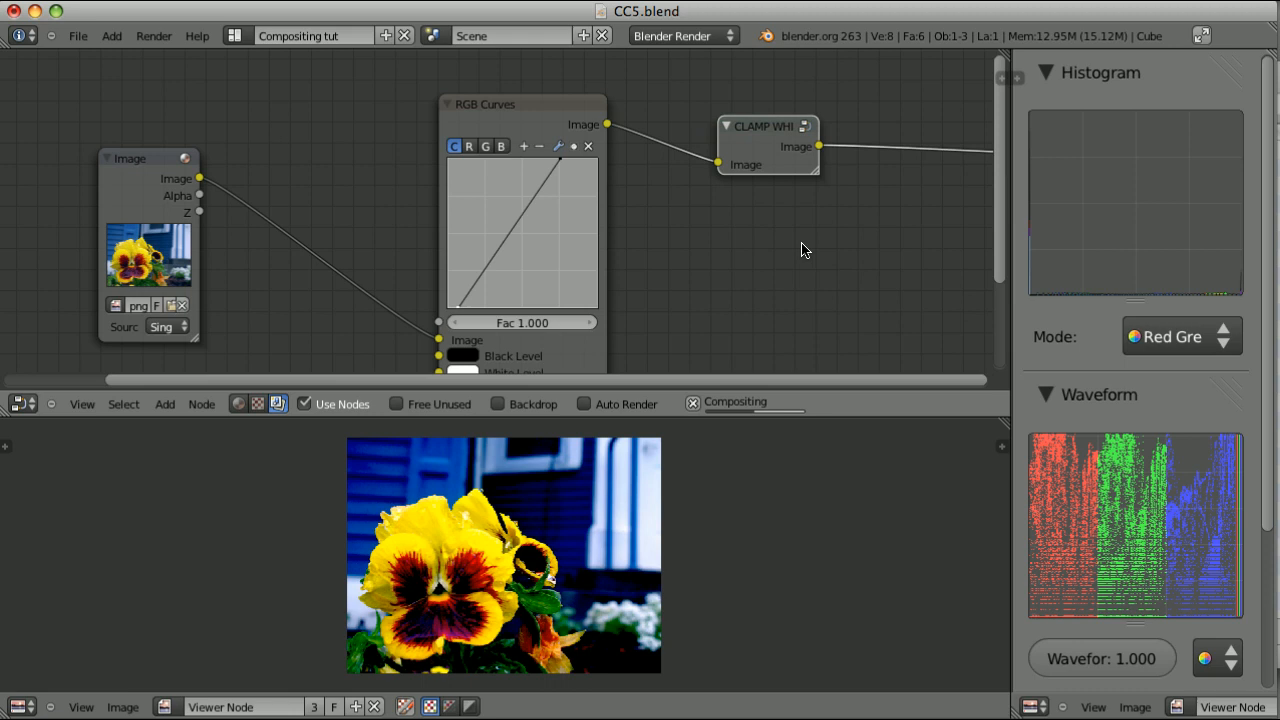
left_click_drag(660, 520, 645, 457)
left_click_drag(545, 566, 540, 565)
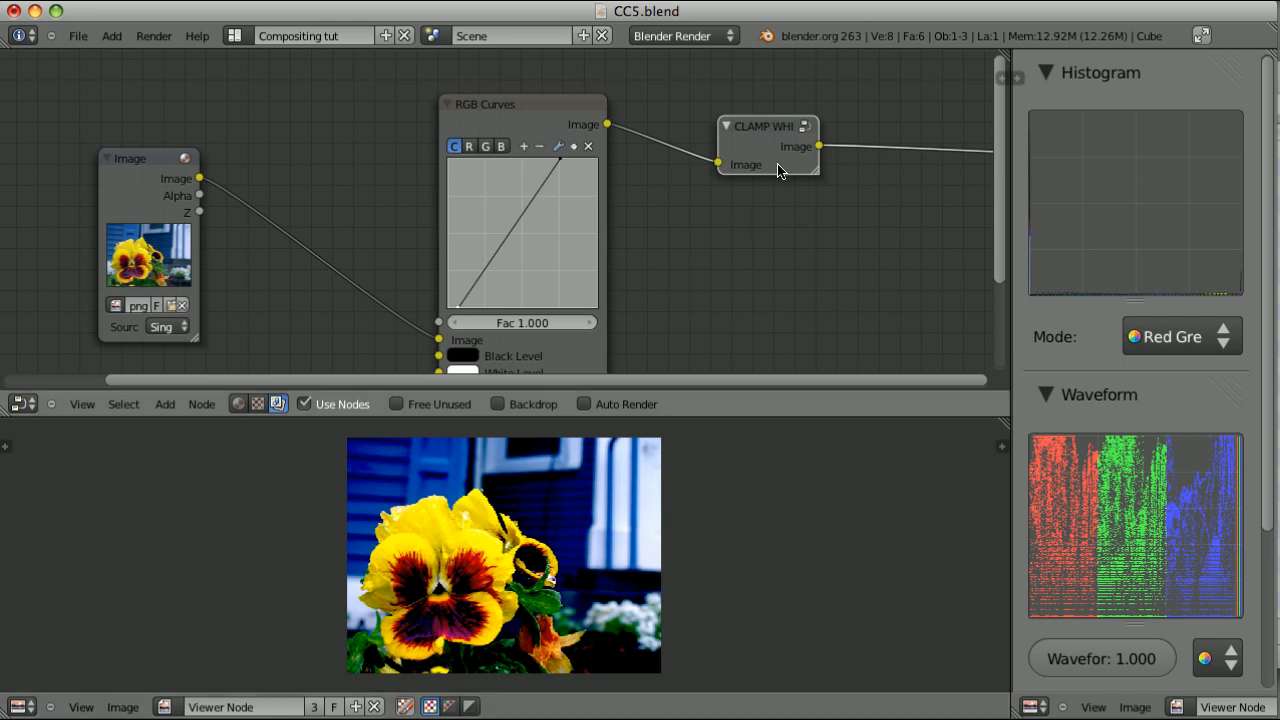
Switch the CLAMP WHITE group node to the existing CLAMP group, leave the group and sample pixel values across the viewer image
key("h")
key("h")
key("Tab")
middle_click_drag(753, 147, 735, 321)
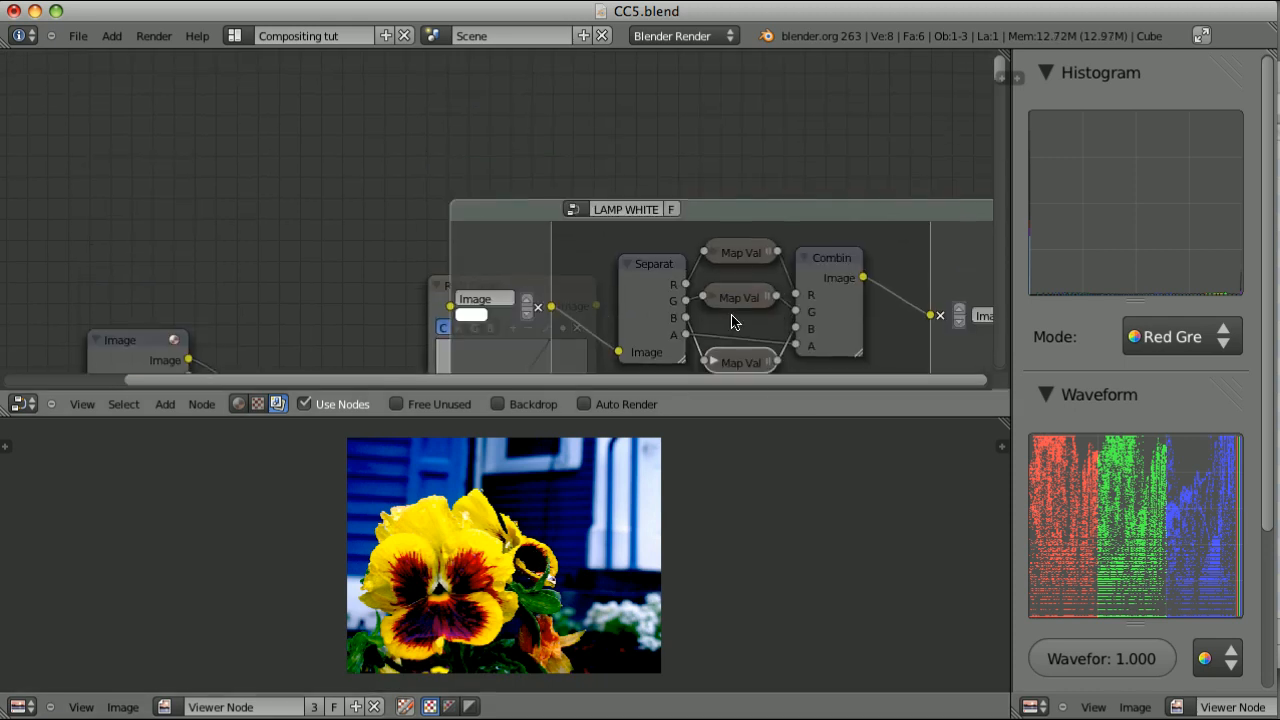
scroll(731, 321, "up", 2)
left_click(612, 213)
left_click(640, 249)
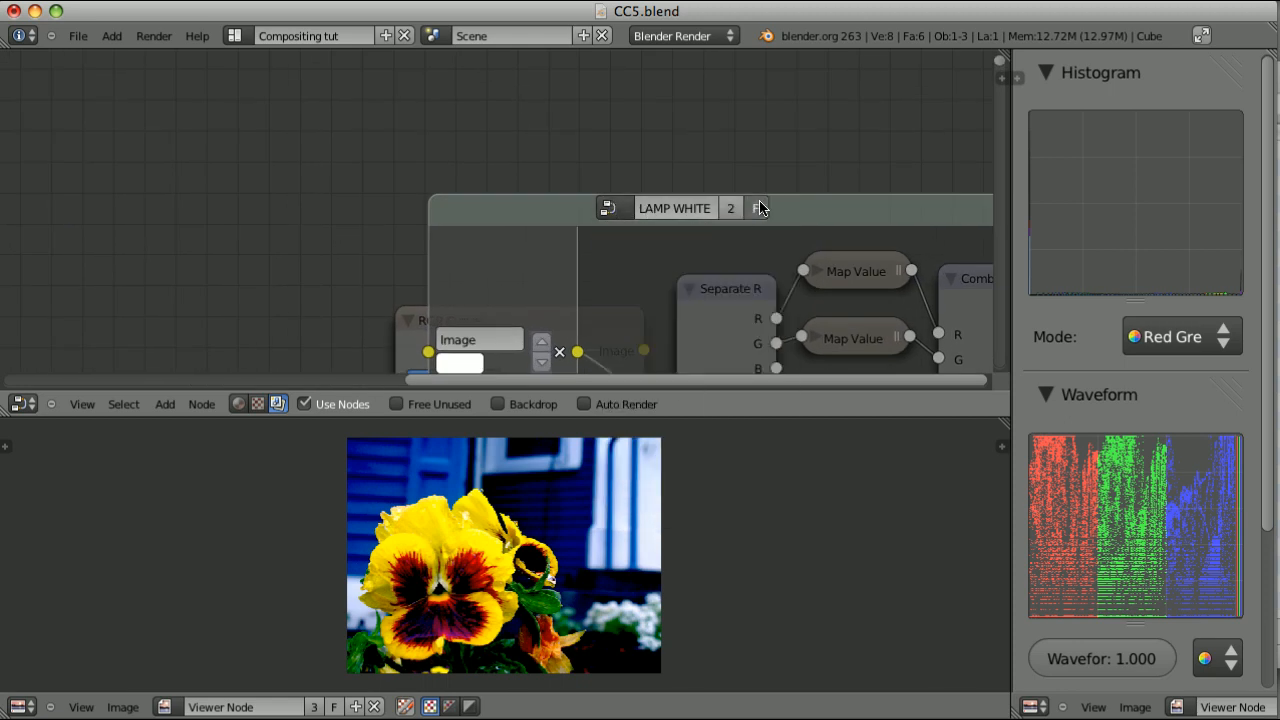
left_click(607, 208)
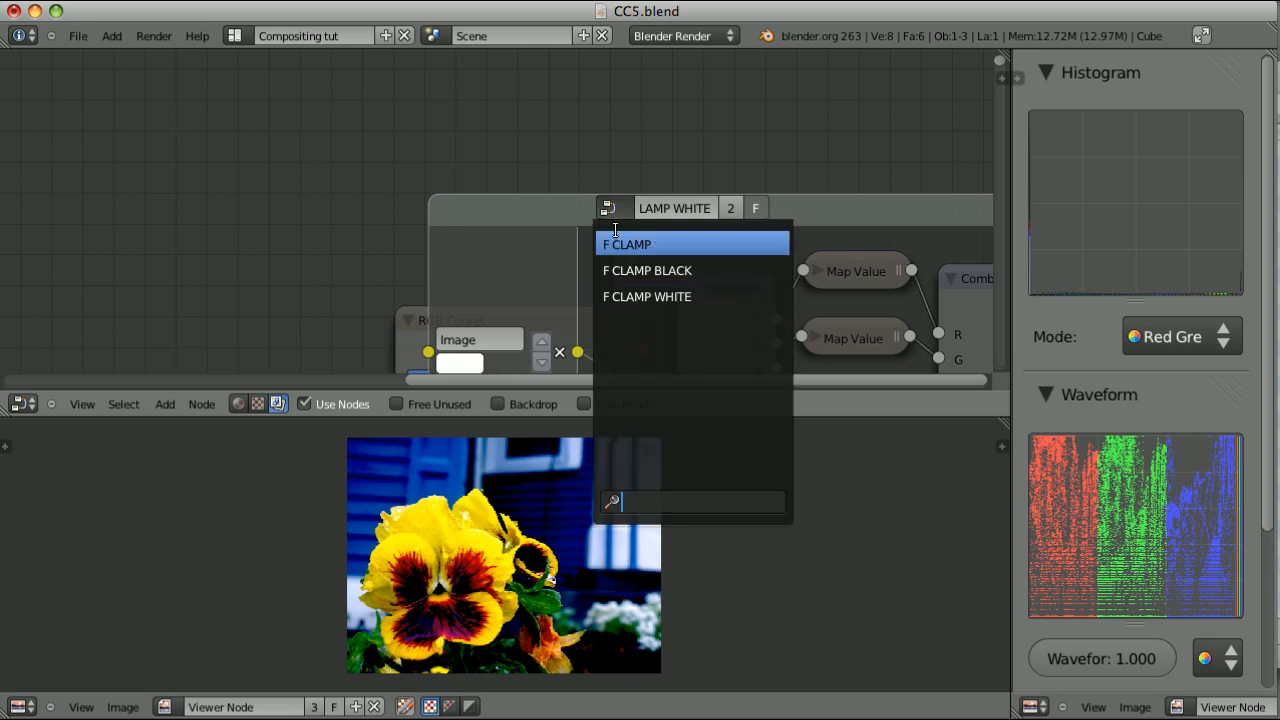
left_click(623, 243)
key("Tab")
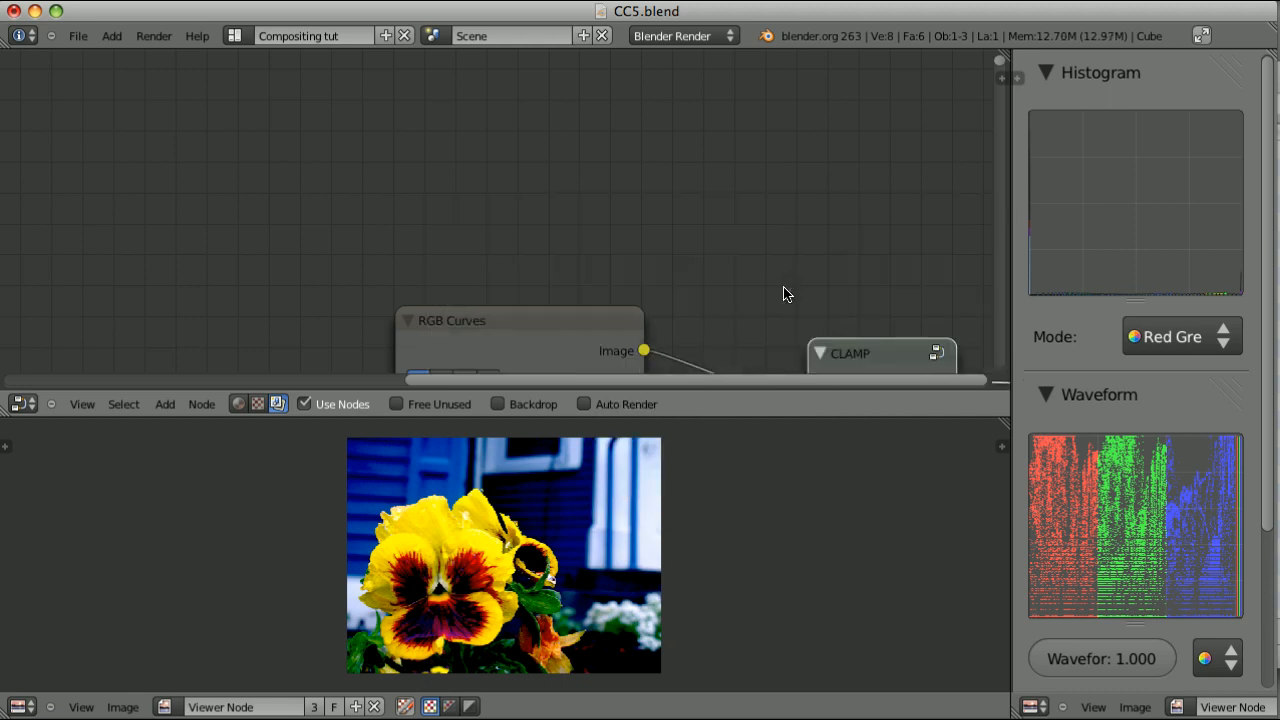
scroll(786, 289, "down", 4)
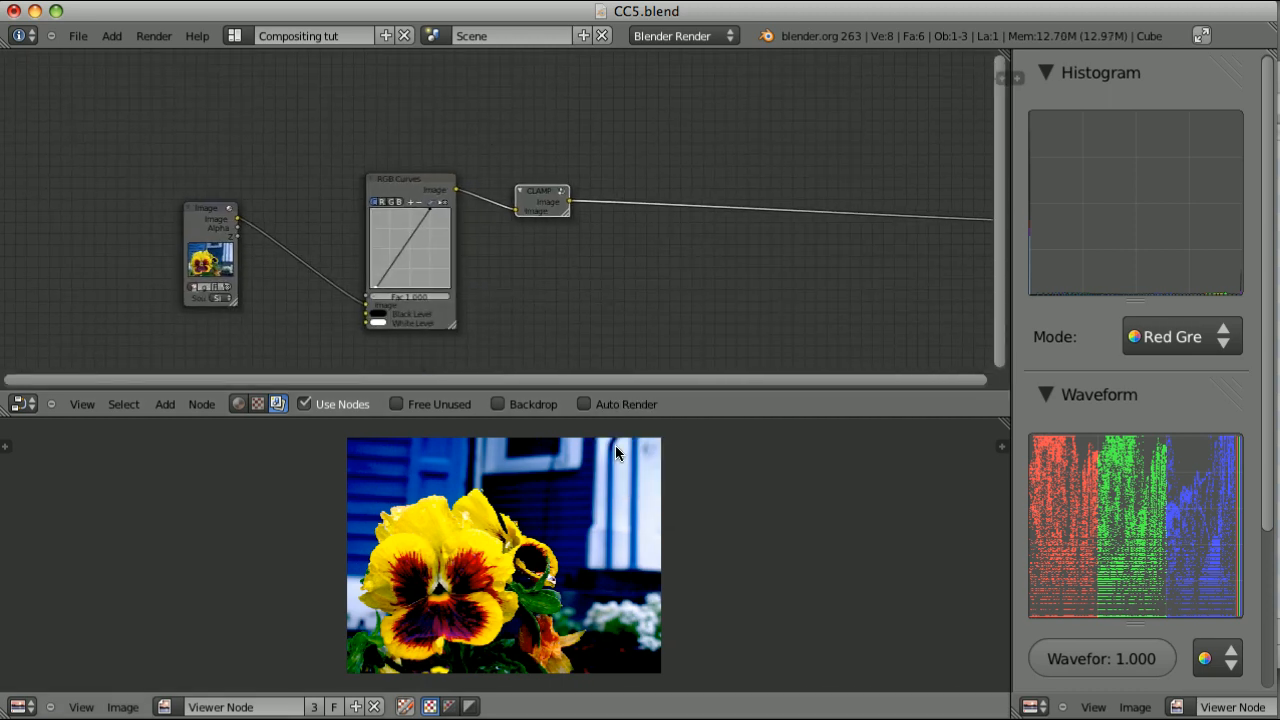
left_click_drag(650, 510, 560, 485)
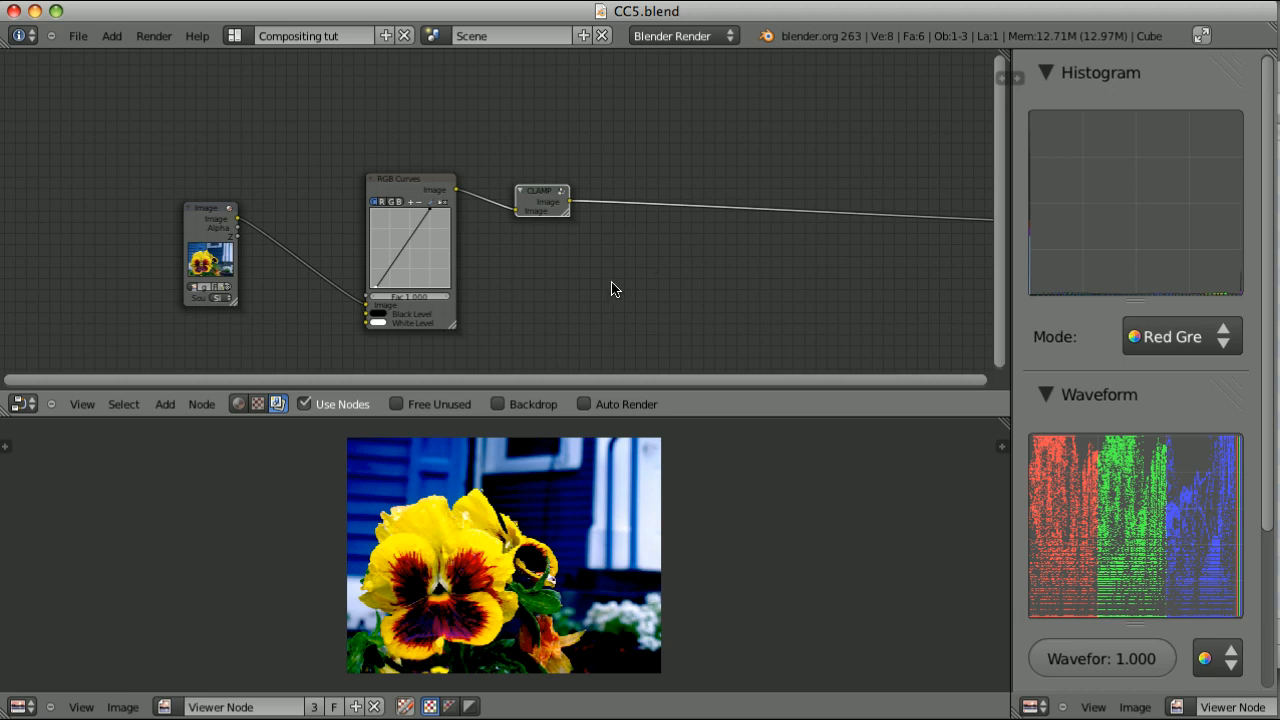
Delete the RGB Curves and CLAMP nodes together while keeping the Image node linked to the output
key("b")
left_click_drag(355, 140, 576, 351)
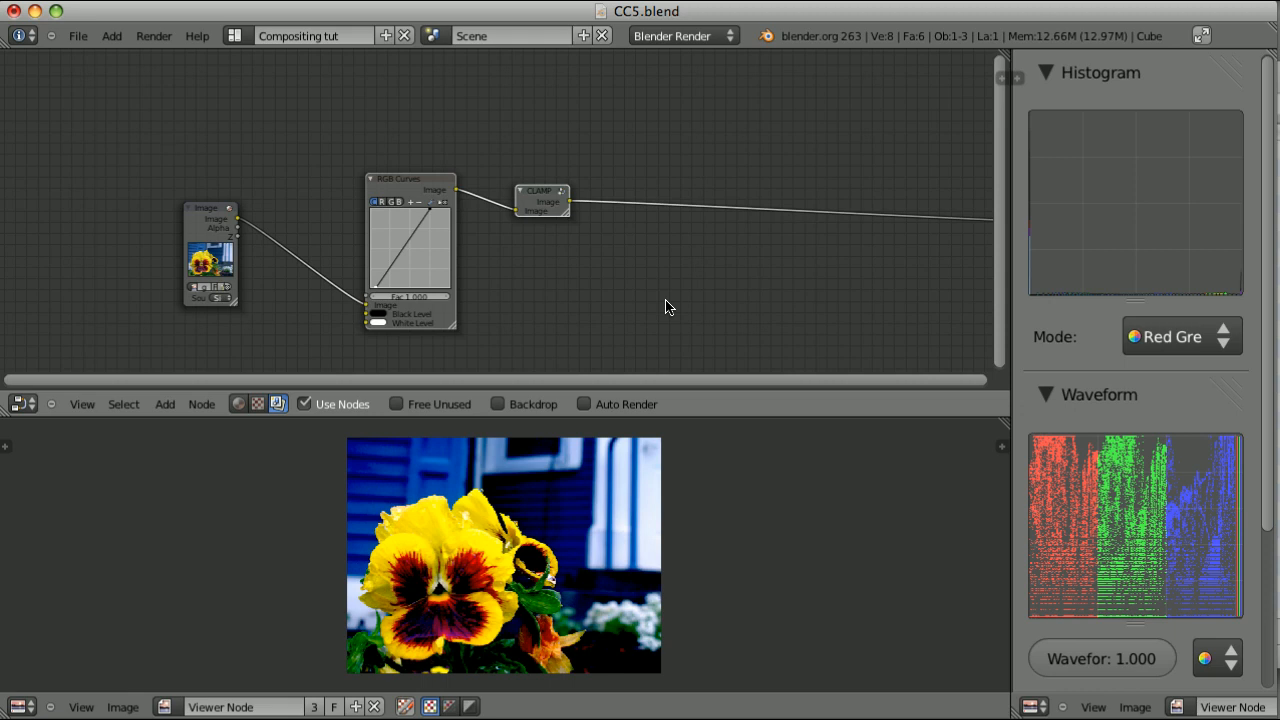
key("x")
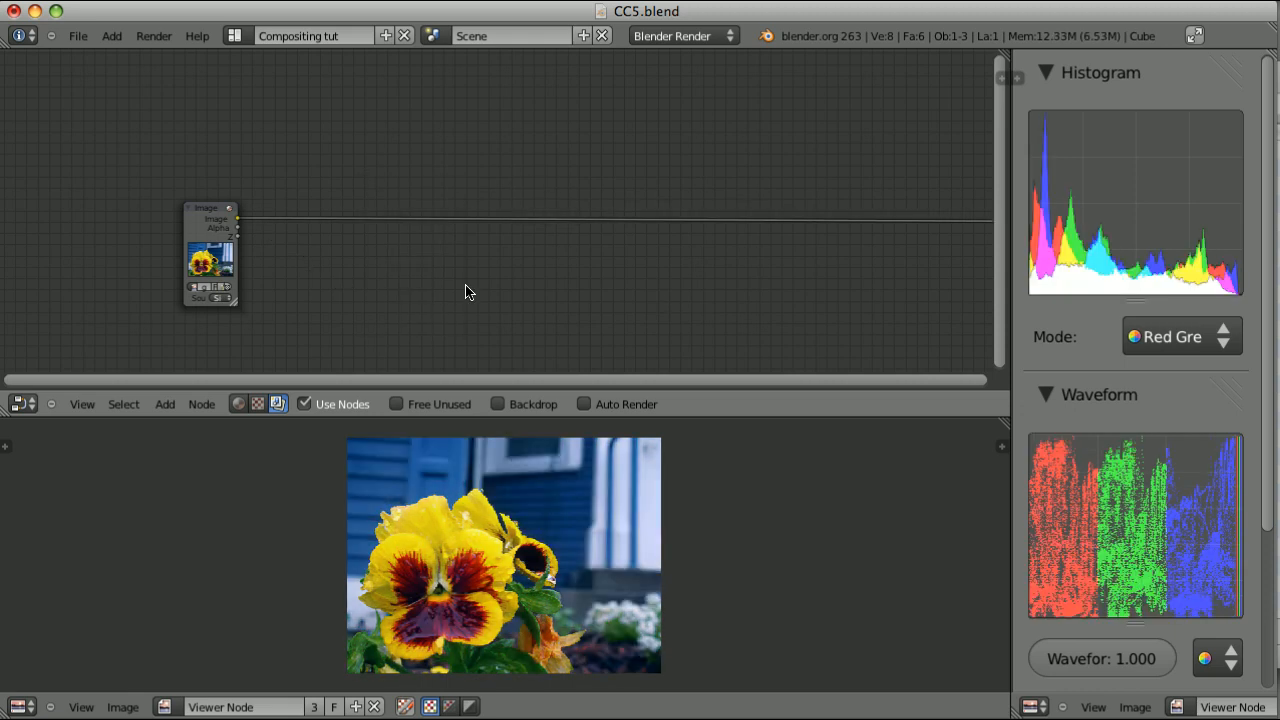
Insert an RGB to BW node on the Image node's output link and compare its result with the original image in the viewer
key("shift+a")
mouse_move(466, 288)
left_click(535, 306)
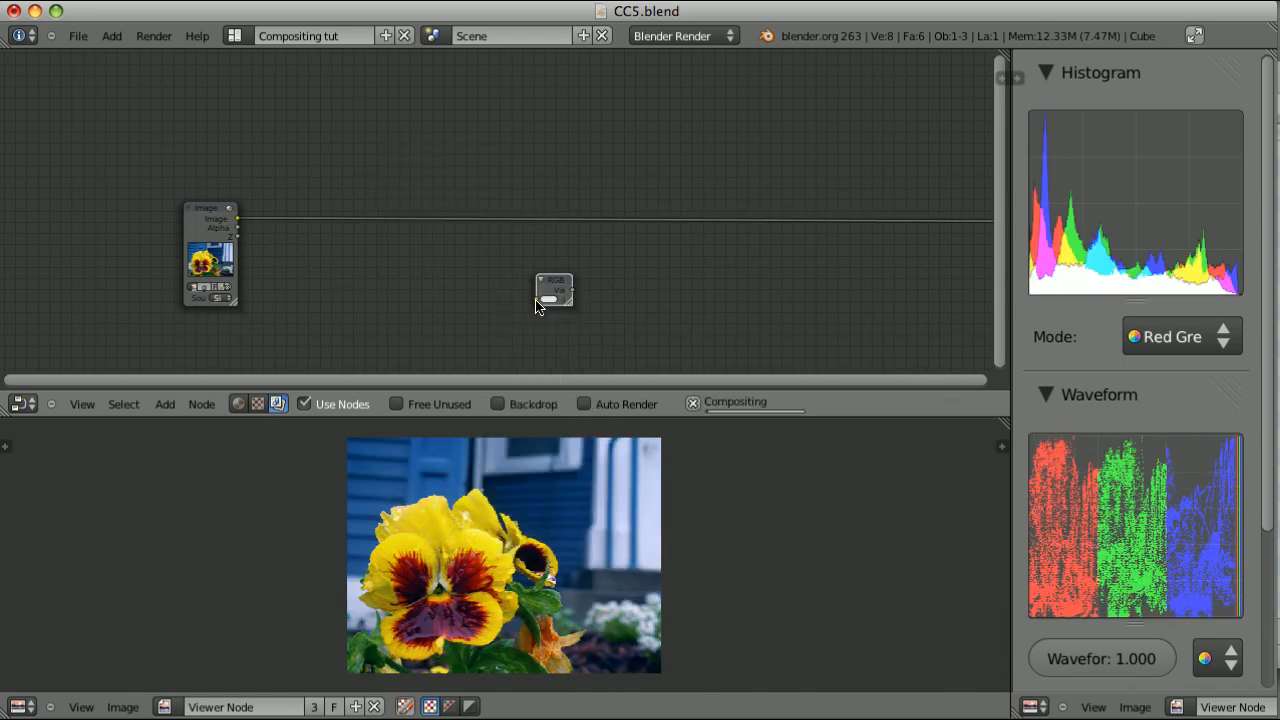
left_click(350, 240)
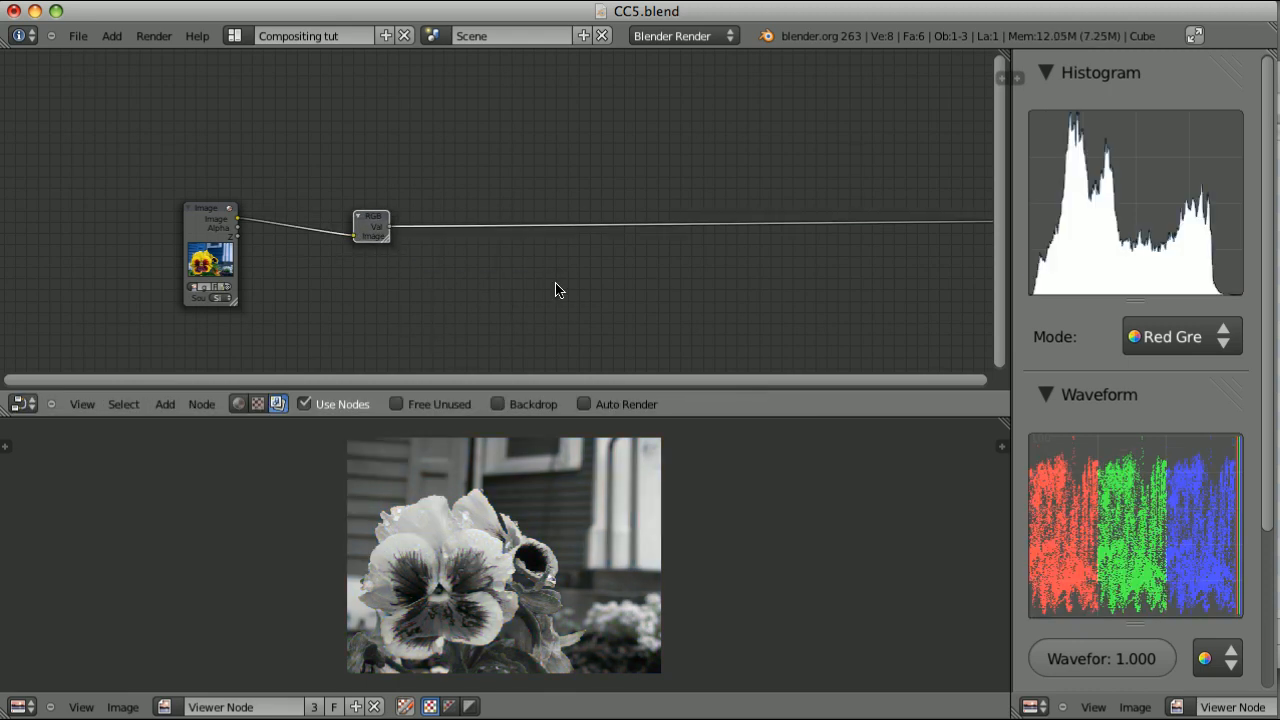
left_click(214, 213, "ctrl+shift")
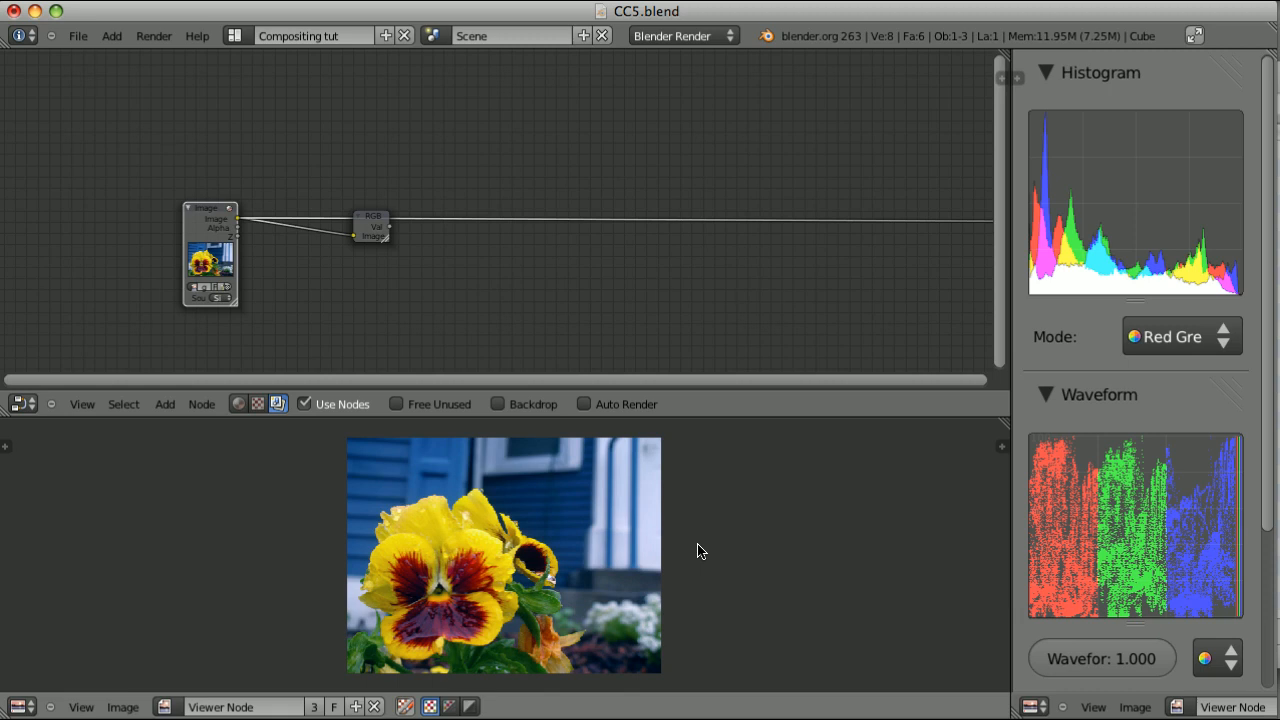
left_click(366, 216, "ctrl+shift")
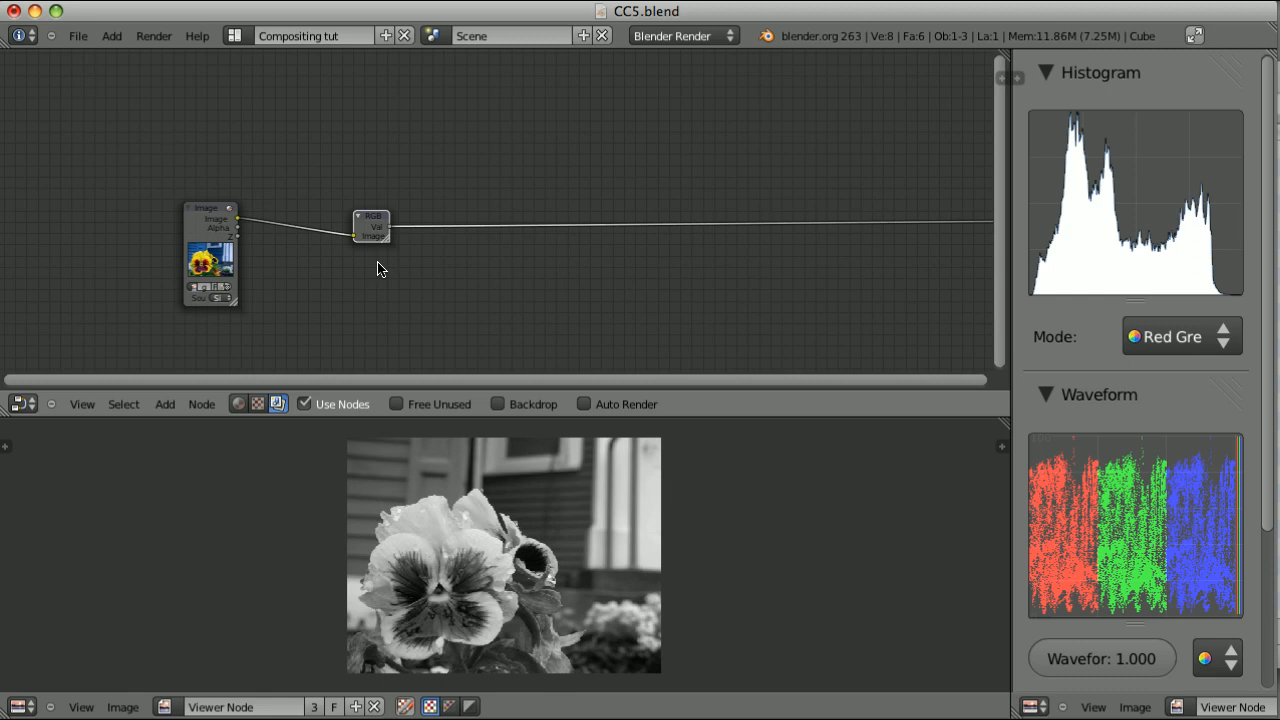
Add a Separate YUVA node above the RGB to BW node, fed by the Image node's output
key("shift+a")
mouse_move(360, 289)
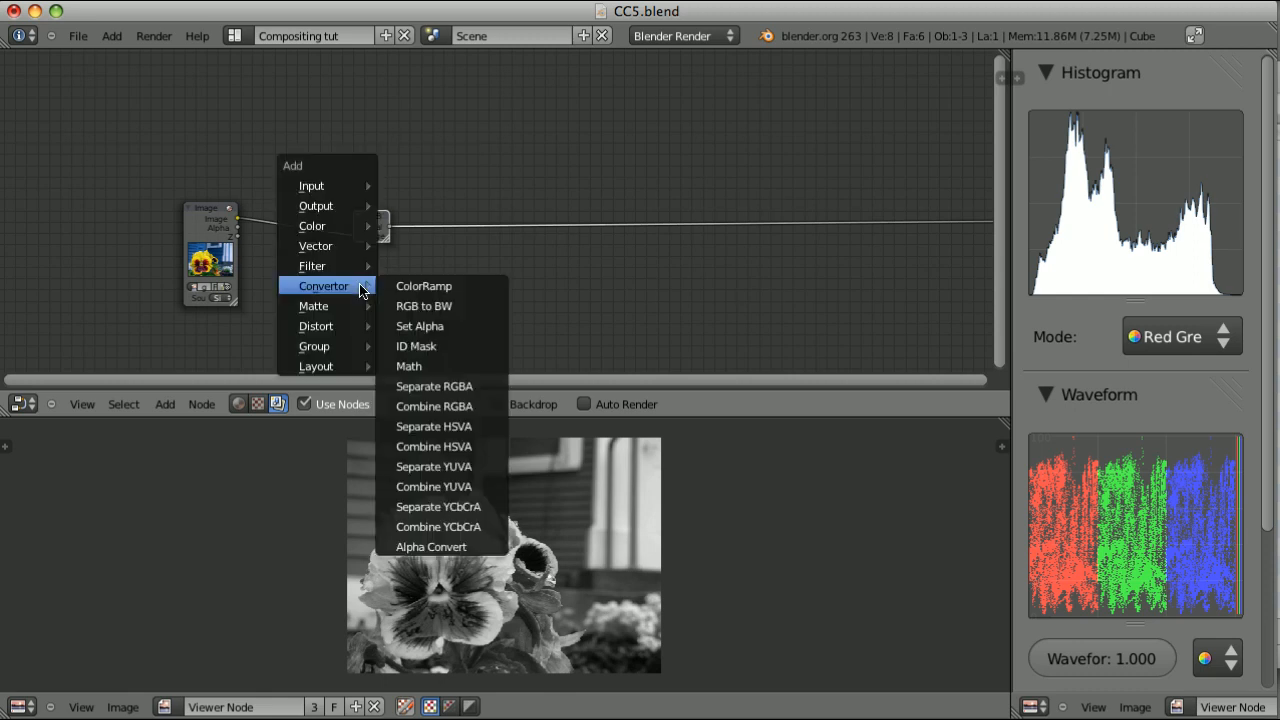
left_click(463, 466)
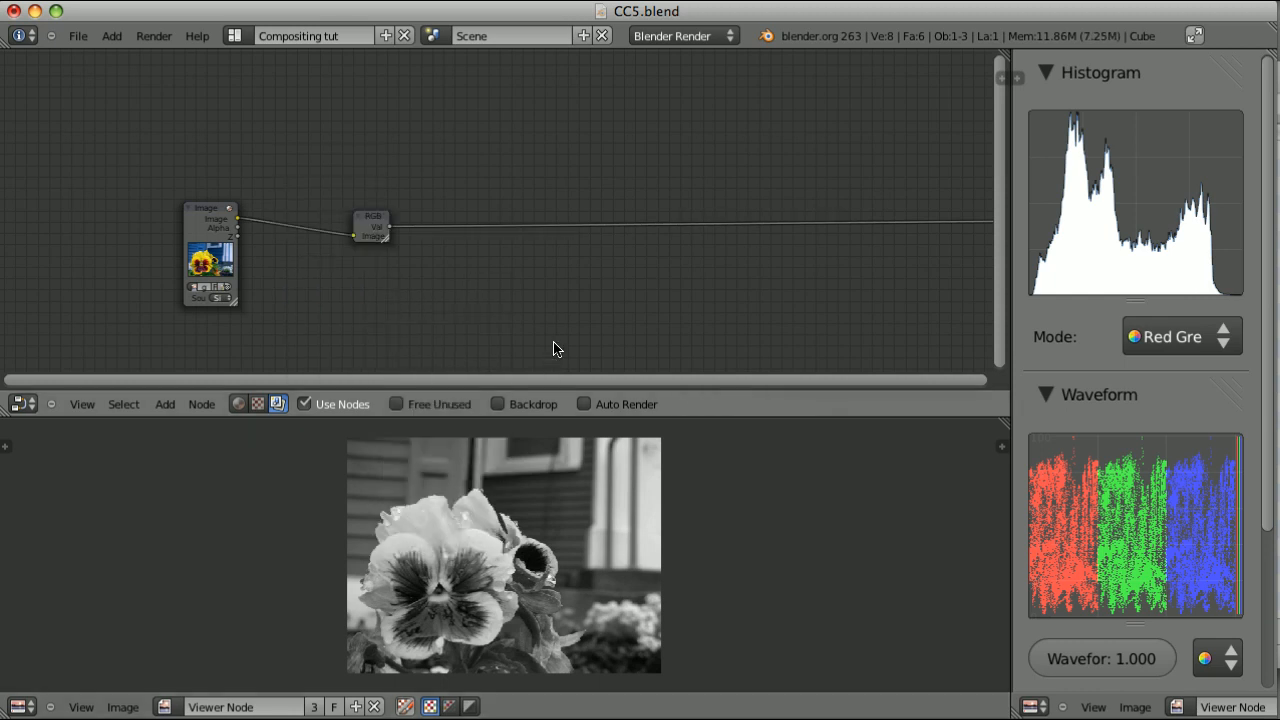
left_click(391, 94)
Cycle the viewer through the Y, U and V outputs of the Separate YUVA node to examine each channel
scroll(571, 77, "up", 3)
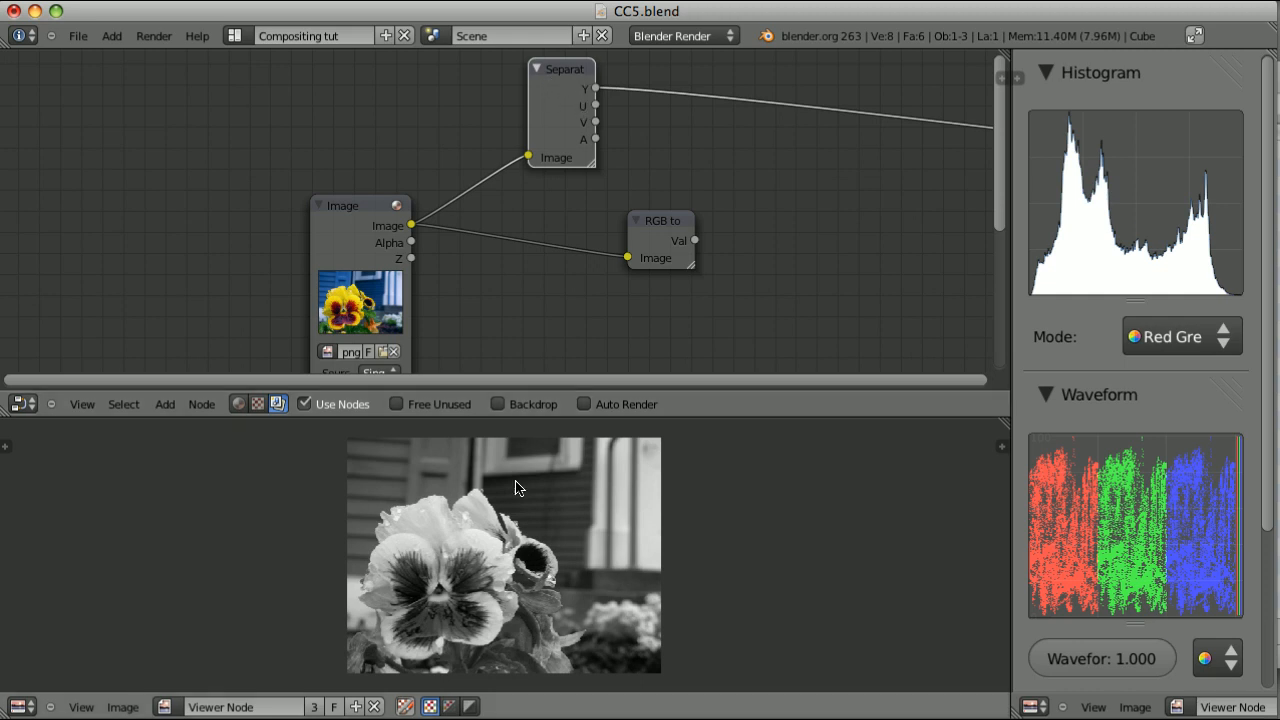
left_click(560, 75, "ctrl+shift")
left_click(560, 82, "ctrl+shift")
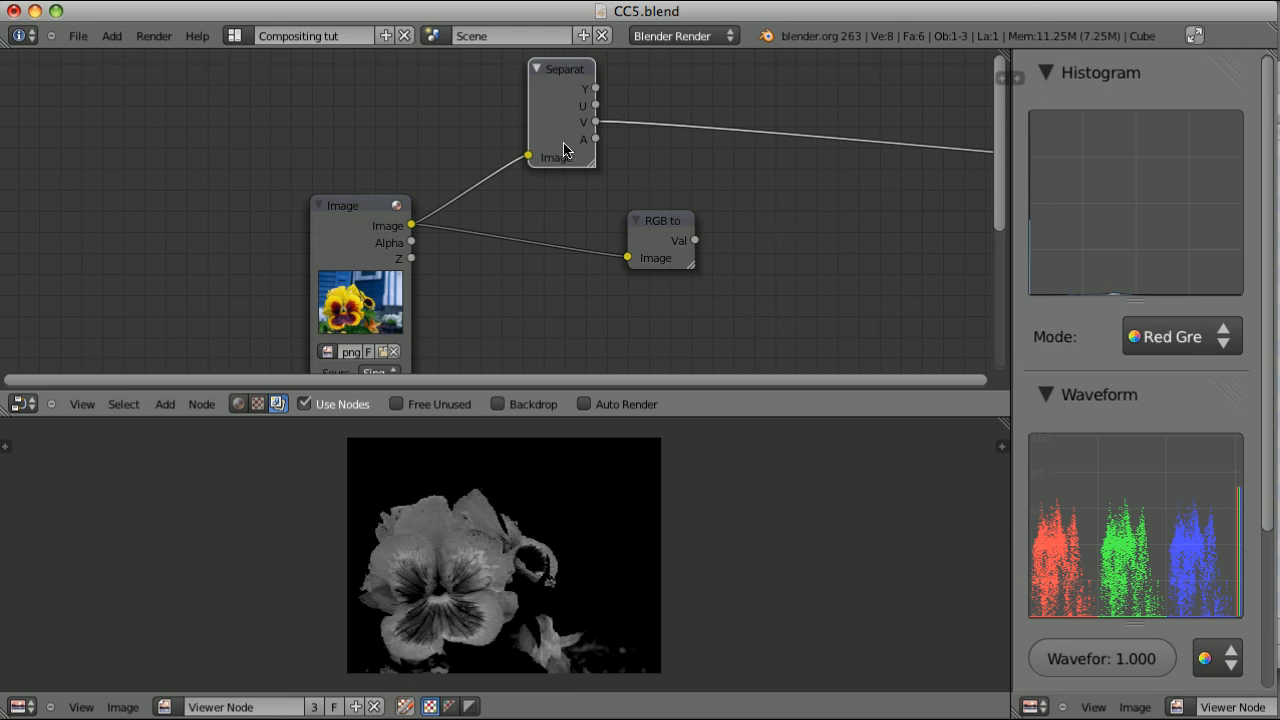
left_click_drag(597, 104, 705, 84)
left_click(558, 80)
left_click_drag(556, 96, 562, 100)
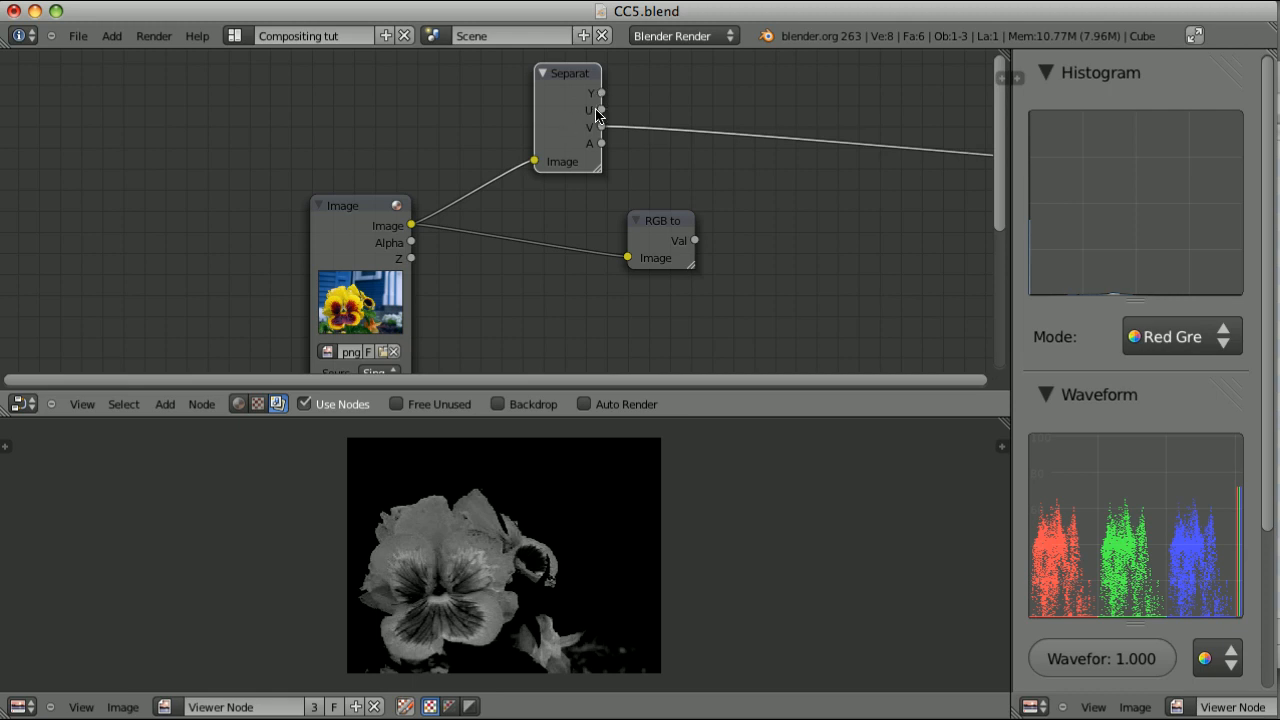
Show the Y output of the Separate YUVA node in the viewer and delete the RGB to BW node
left_click_drag(672, 105, 667, 155, "ctrl")
left_click(578, 75, "ctrl+shift")
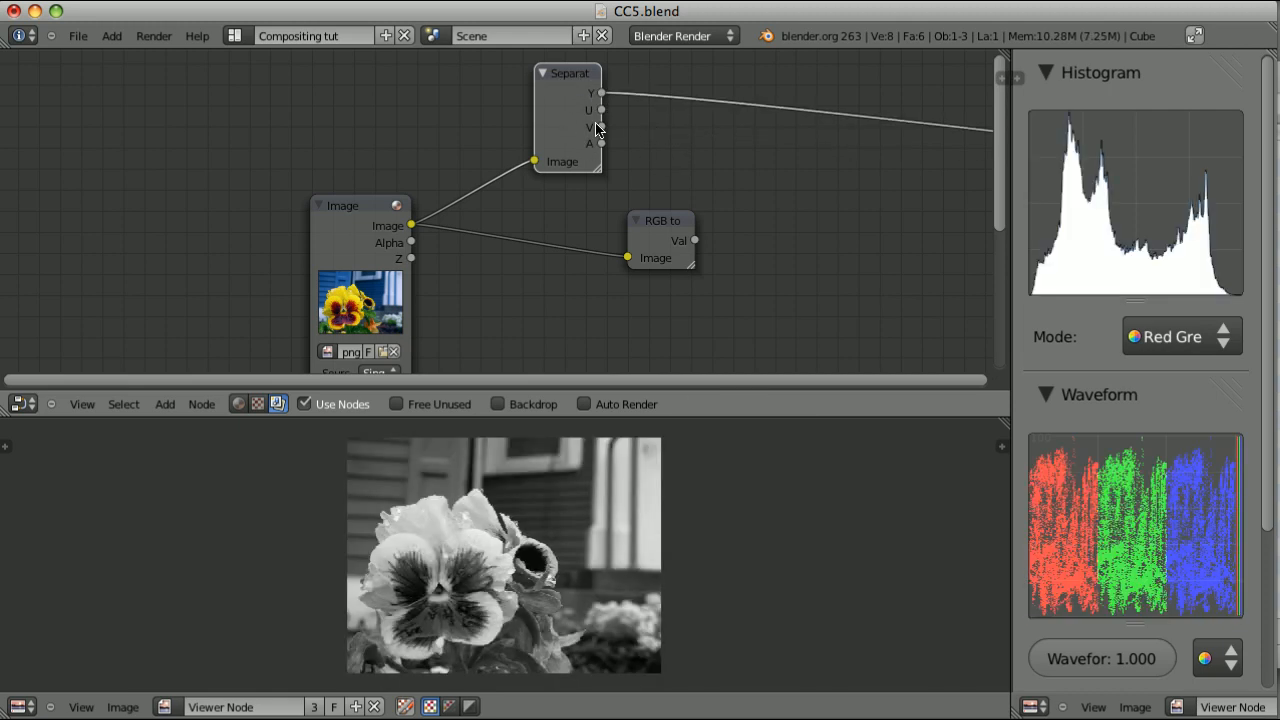
right_click(665, 223)
key("x")
Add a Separate RGBA node above the Separate YUVA node and feed it from the Image node's output
key("shift+a")
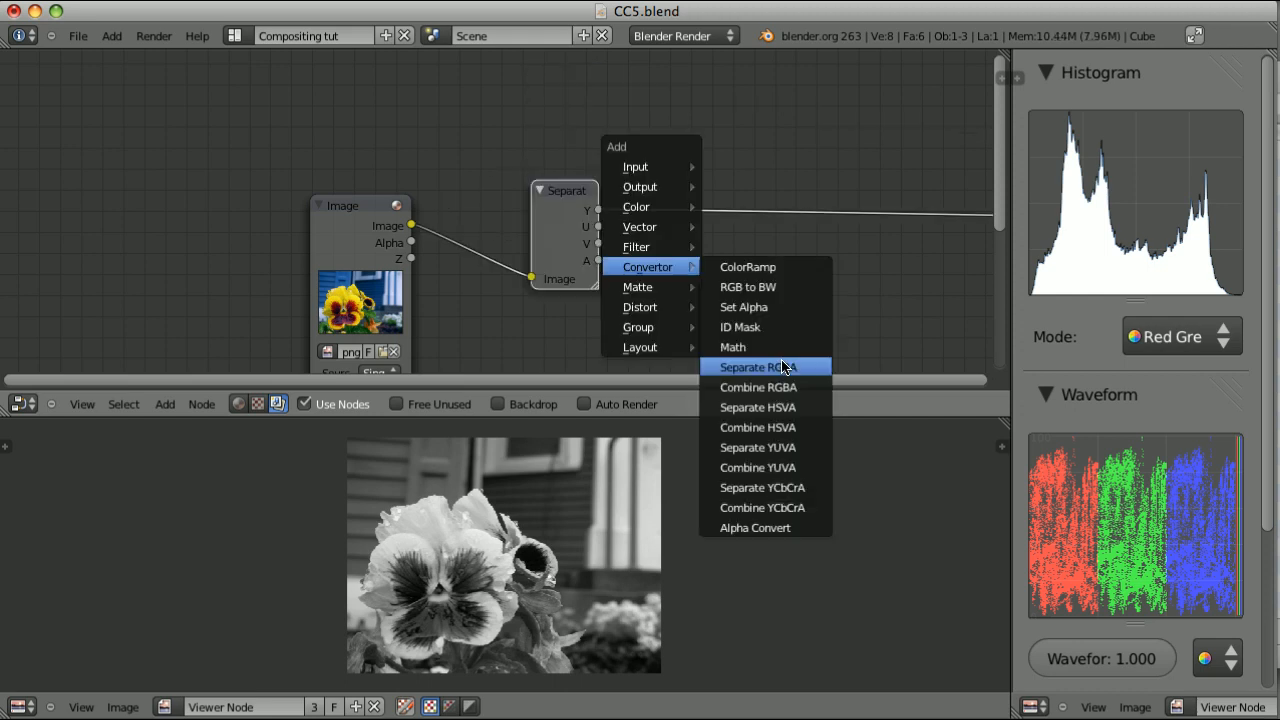
left_click(785, 364)
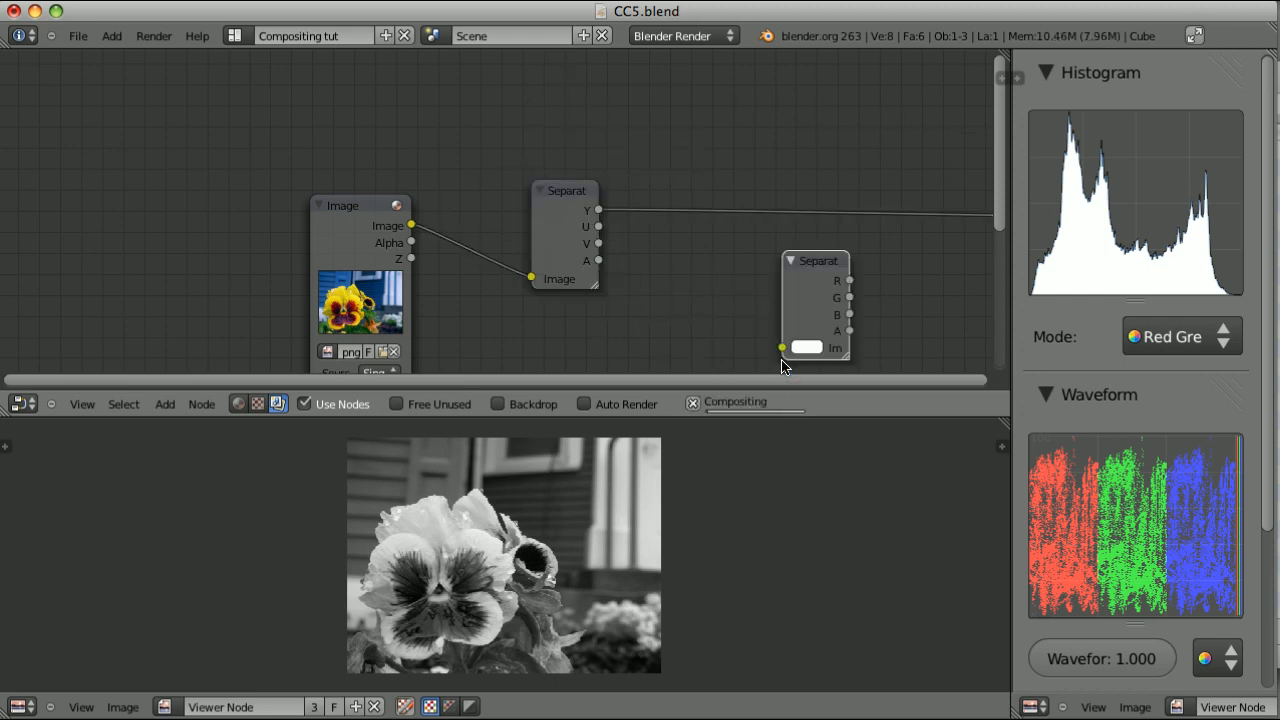
key("g")
left_click(538, 157)
right_click(343, 215)
left_click_drag(411, 225, 526, 147)
Add a Separate YCbCrA node directly below the Separate YUVA node
right_click(586, 200)
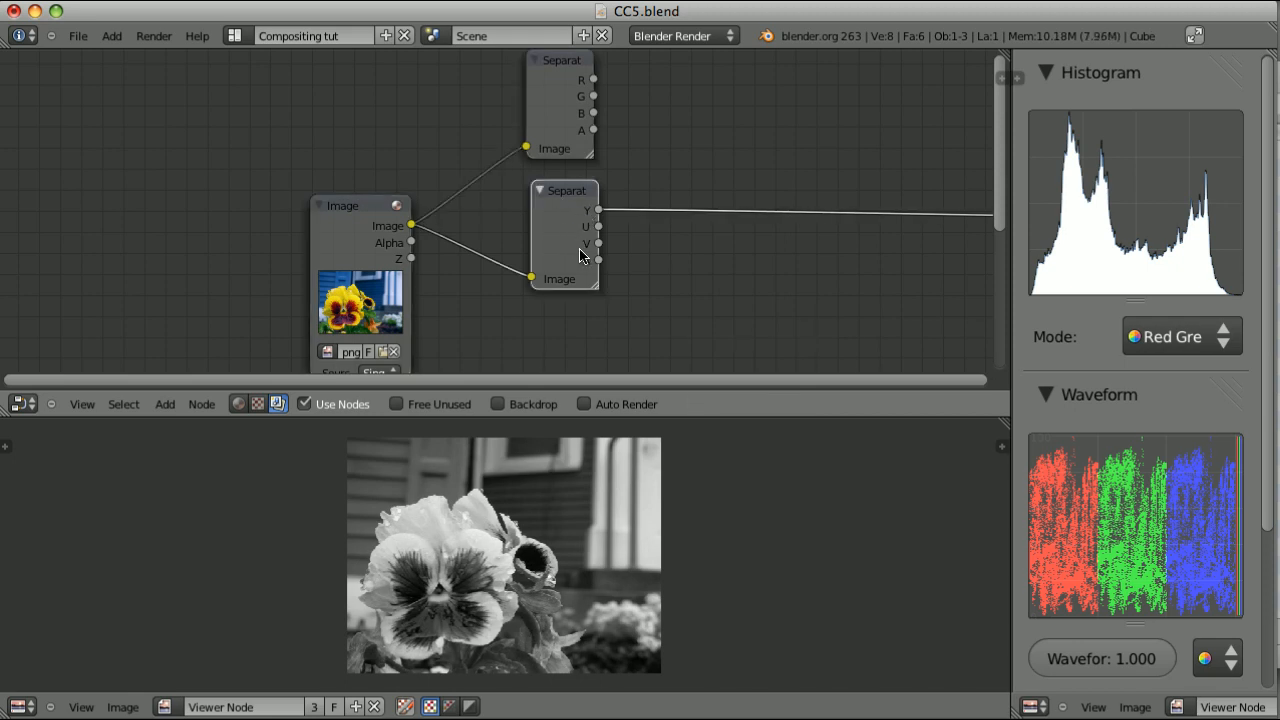
middle_click_drag(718, 315, 724, 181)
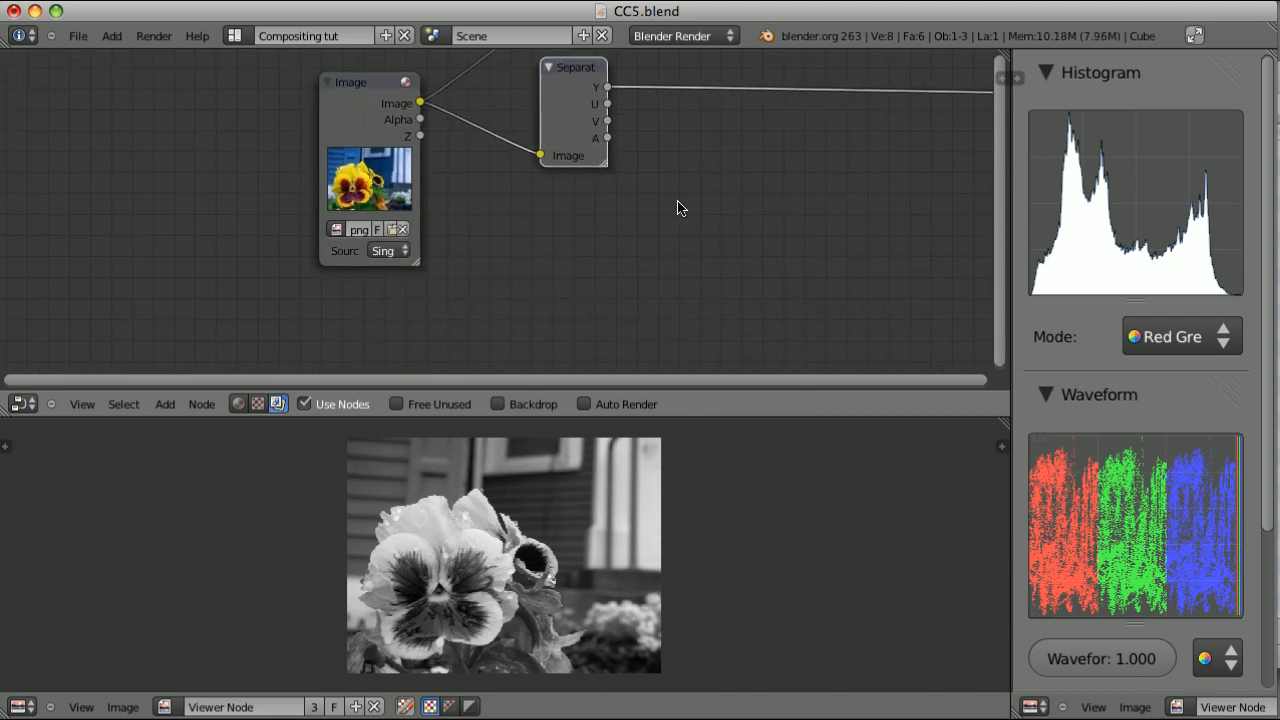
key("shift+a")
mouse_move(677, 207)
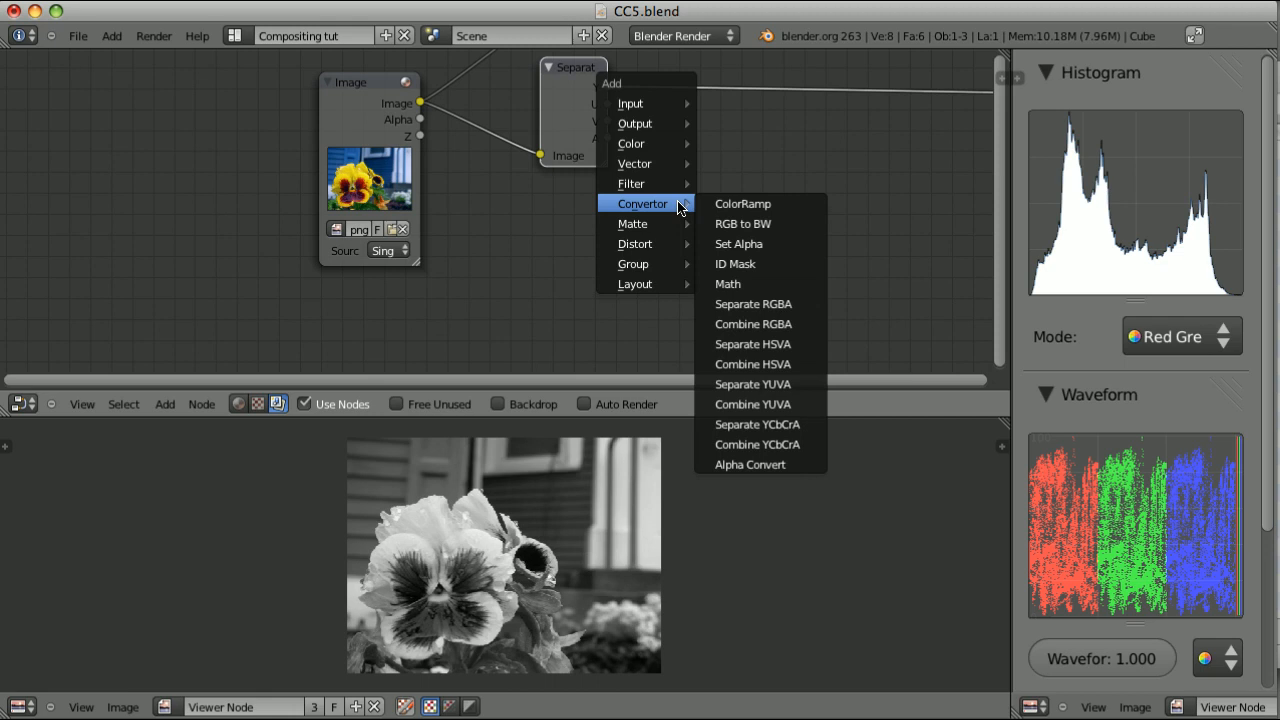
left_click(764, 424)
left_click(651, 240)
scroll(651, 245, "up", 2)
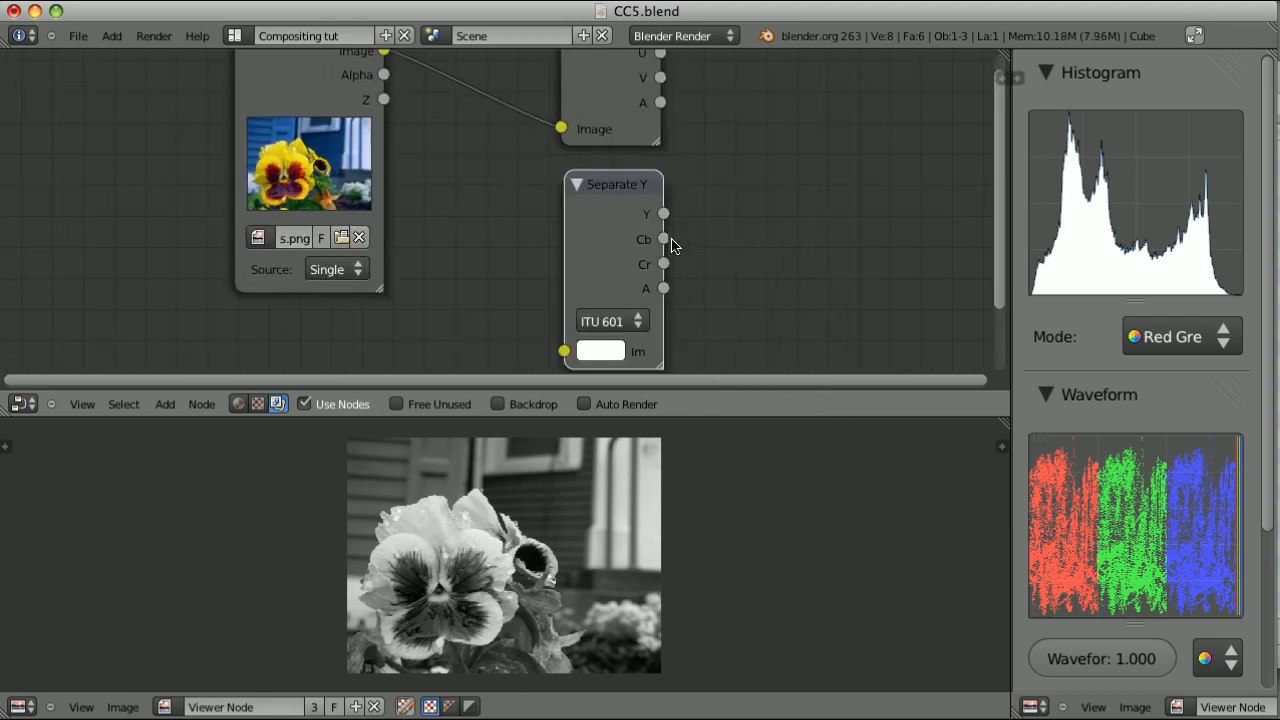
scroll(672, 245, "down", 2)
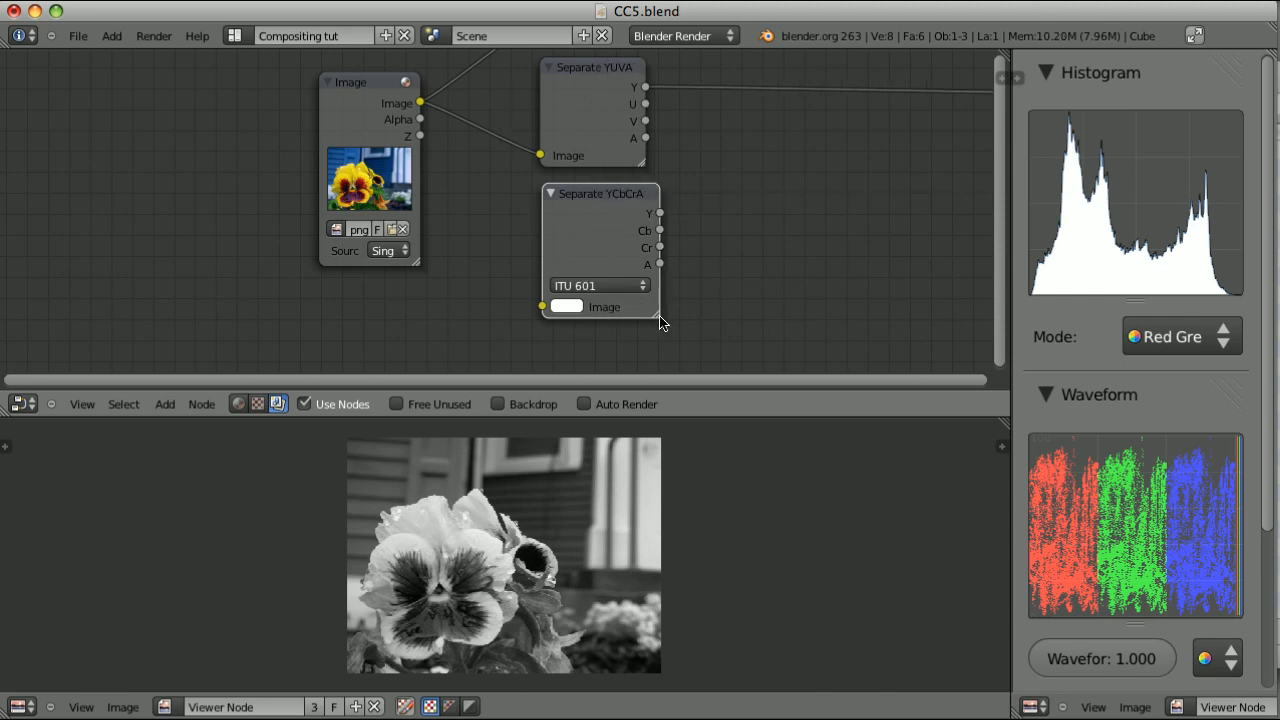
Widen the Separate YUVA and Separate YCbCrA nodes to fit their full titles and tidy the lower node's placement
mouse_move(648, 317)
left_mouse_down()
mouse_move(632, 317)
mouse_move(648, 323)
left_mouse_up()
left_click(595, 72)
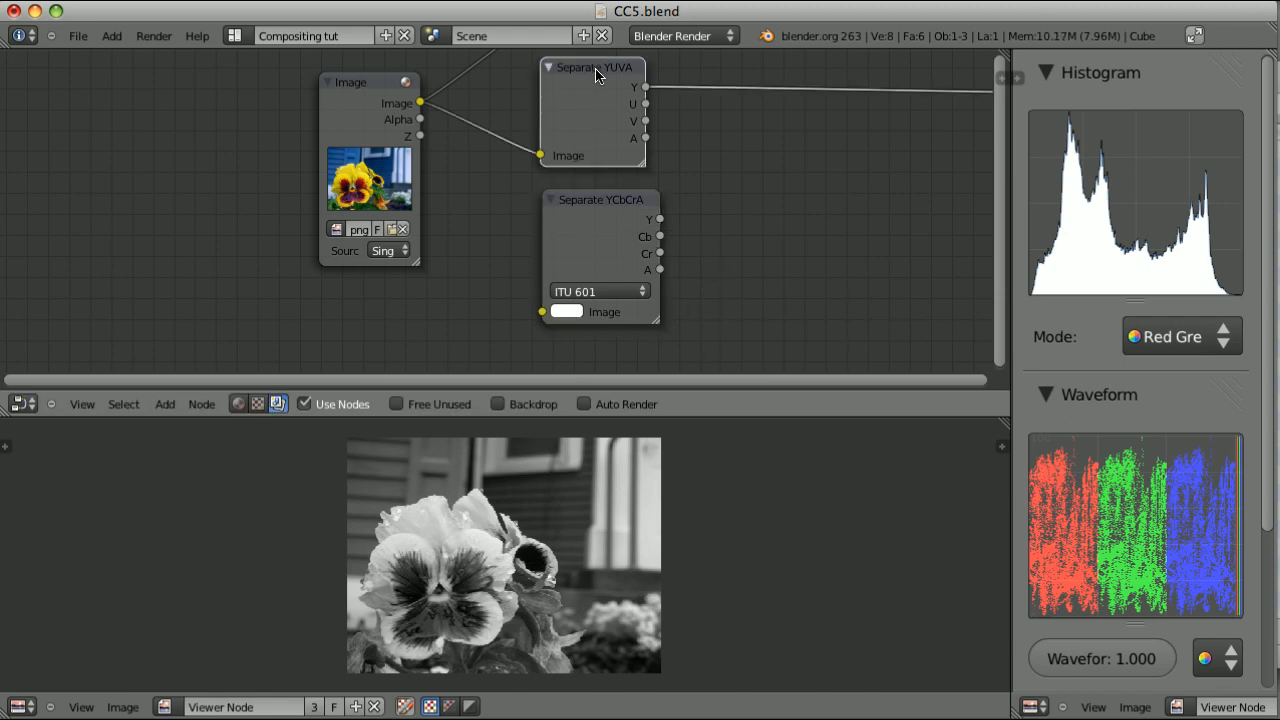
left_click(602, 205)
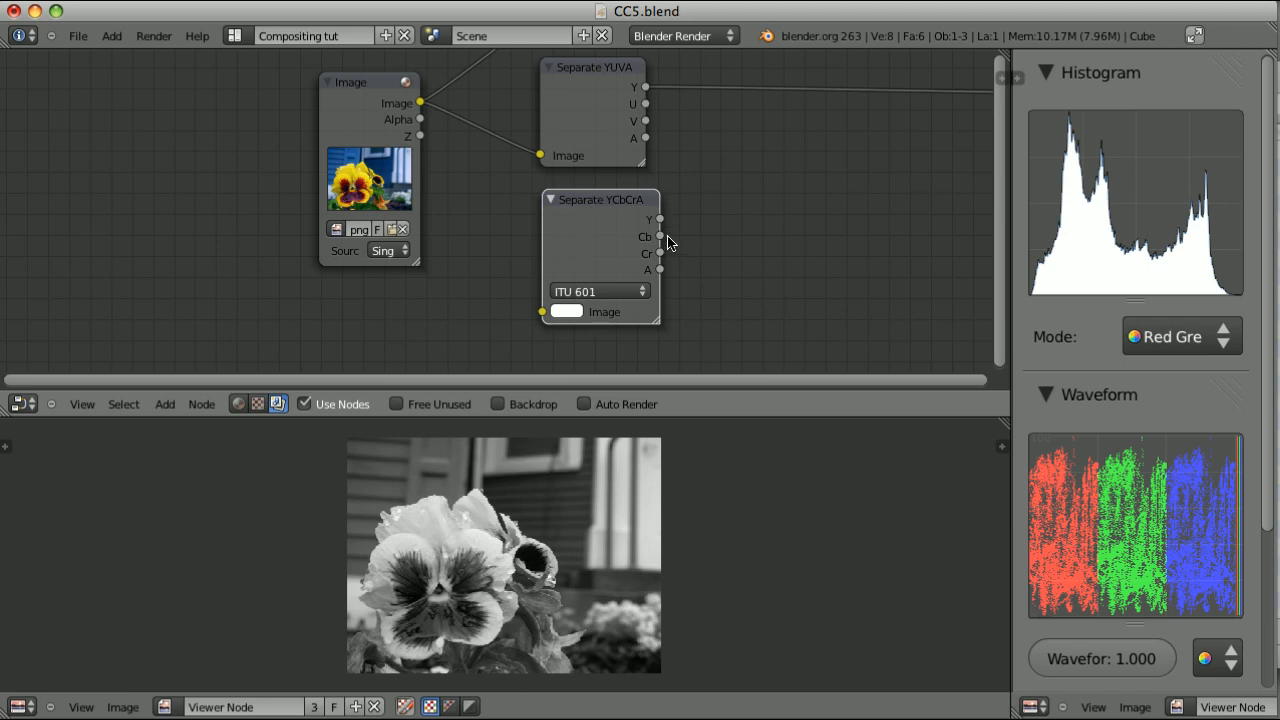
mouse_move(598, 207)
left_mouse_down()
mouse_move(580, 196)
mouse_move(590, 199)
left_mouse_up()
Switch the Separate YCbCrA node through the ITU 709 and Jpeg modes and back to ITU 601
left_click(590, 290)
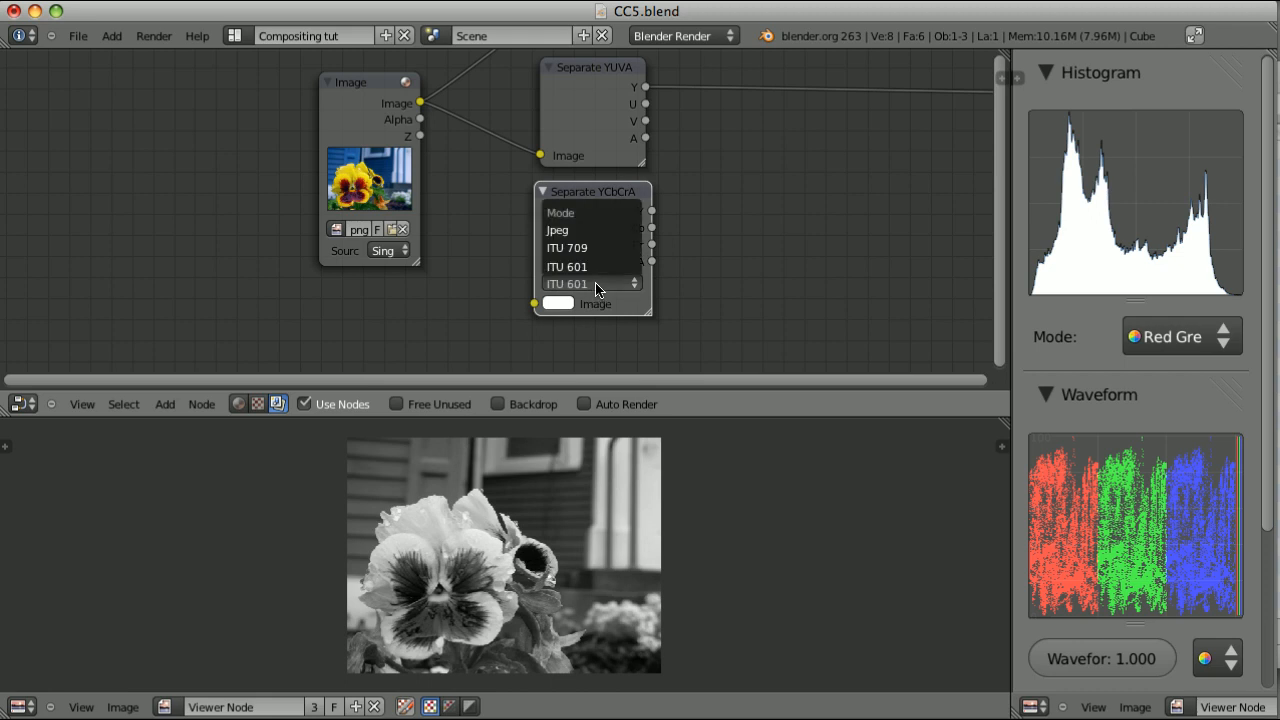
left_click(585, 280)
left_click(582, 287)
left_click(588, 266)
left_click(606, 285)
left_click(584, 252)
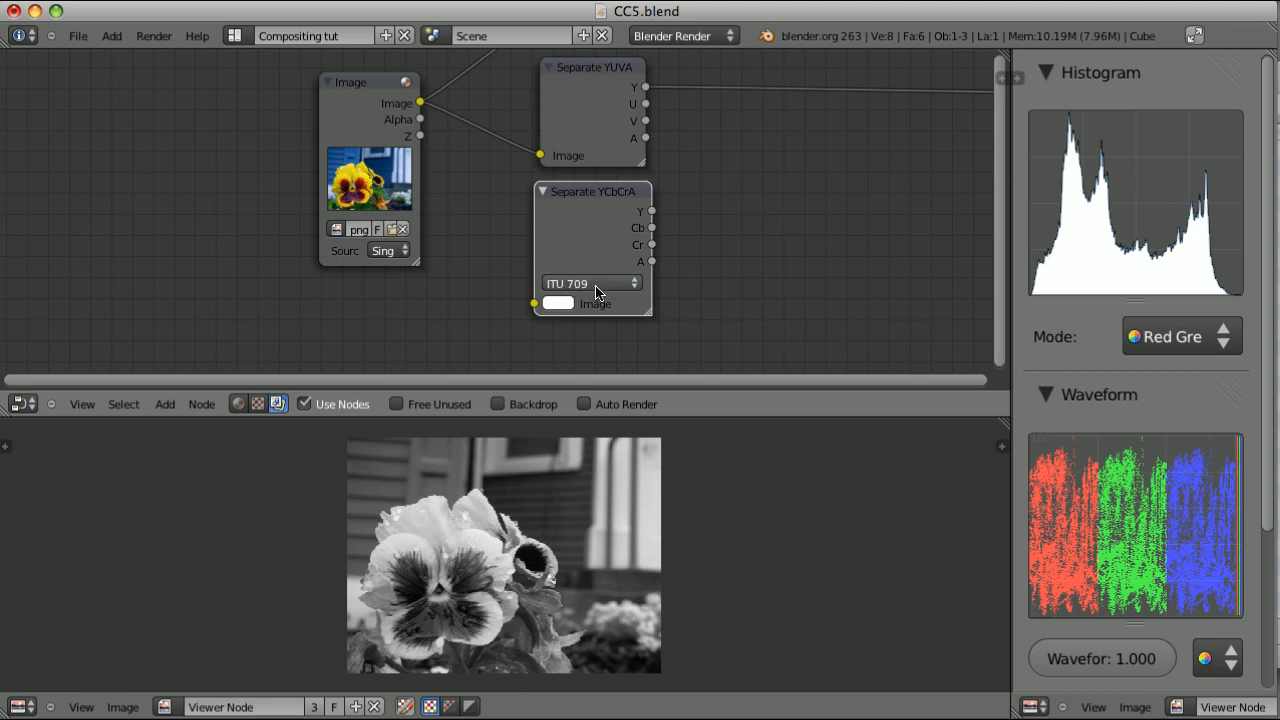
left_click(596, 286)
left_click(570, 228)
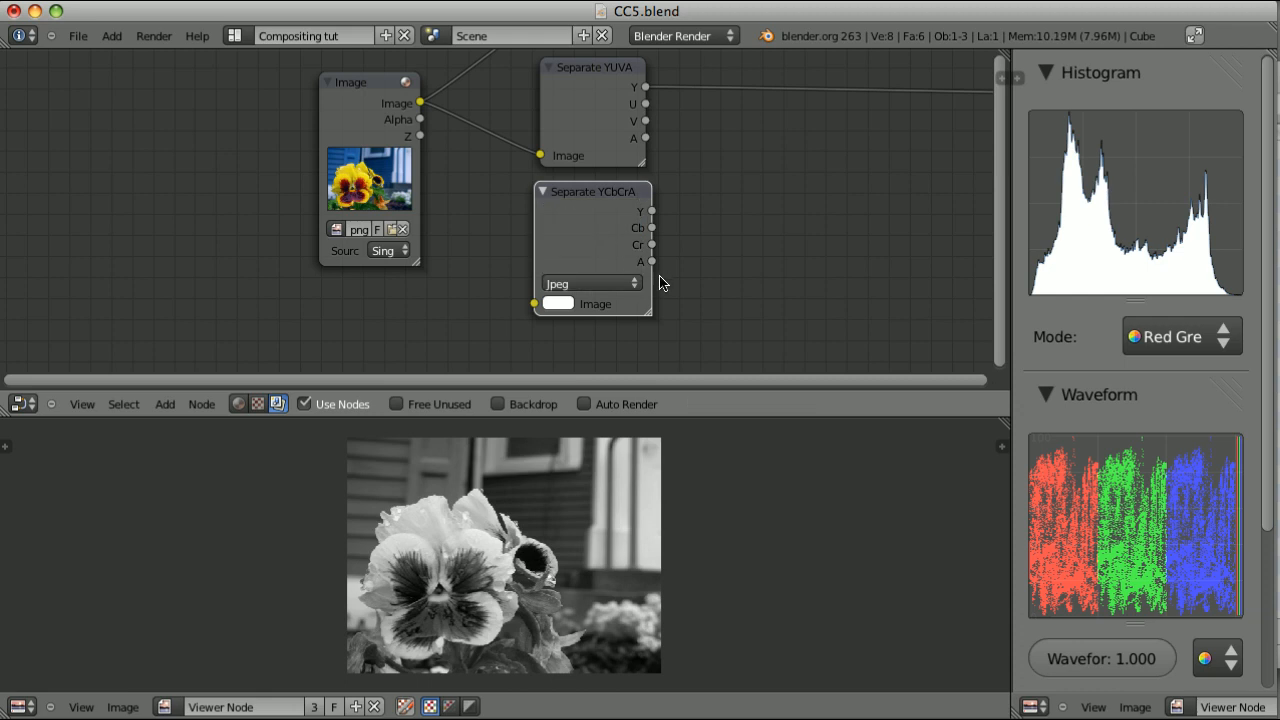
left_click(608, 285)
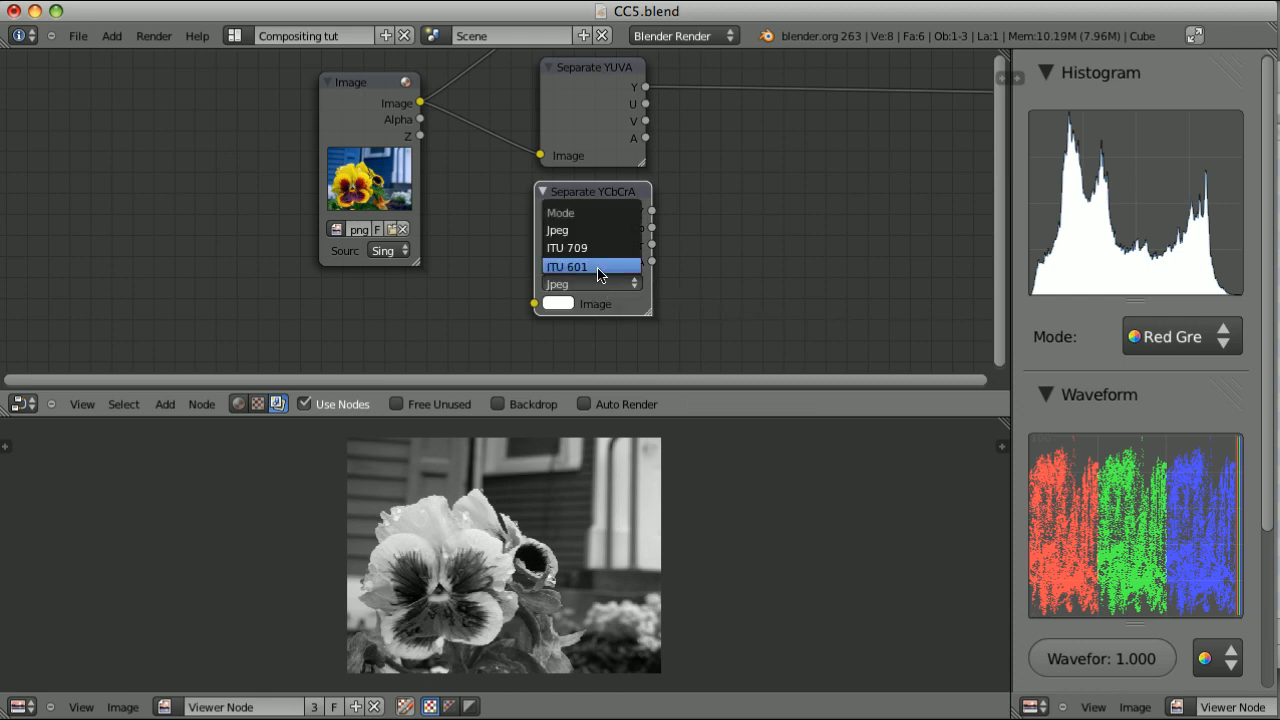
left_click(598, 268)
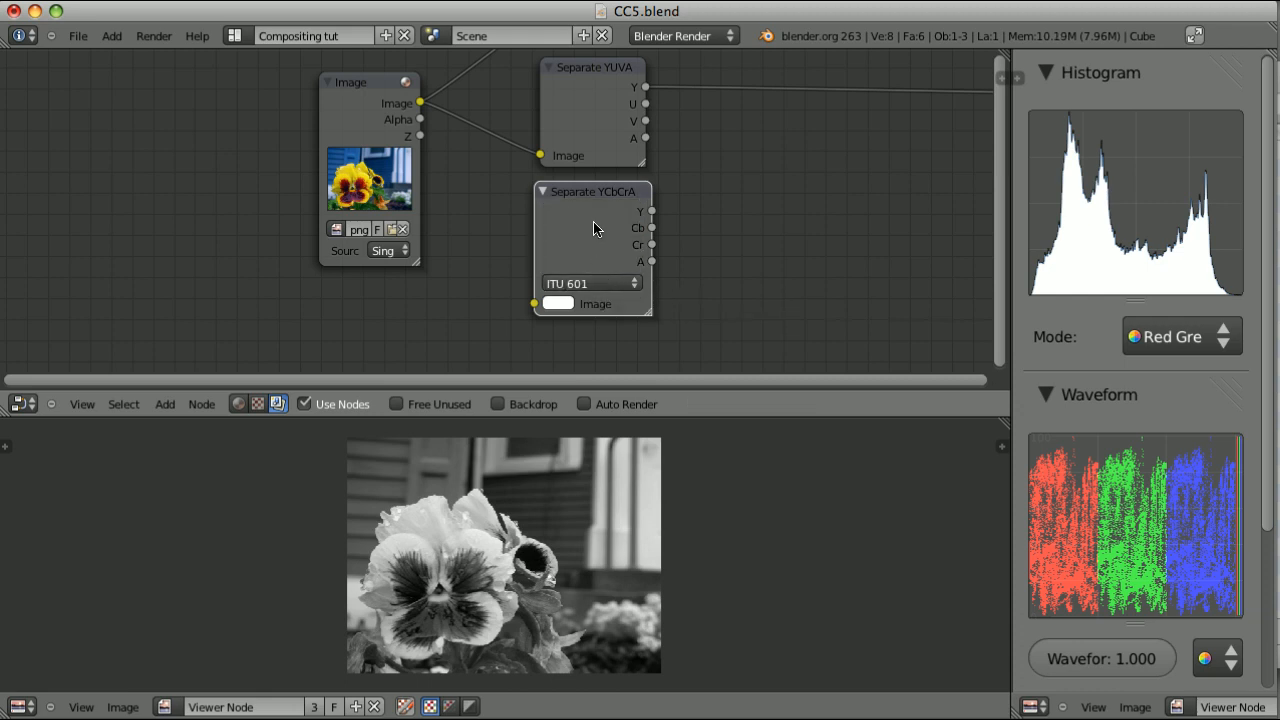
Link the Image node's output to the Separate YCbCrA node's input
left_click(582, 68)
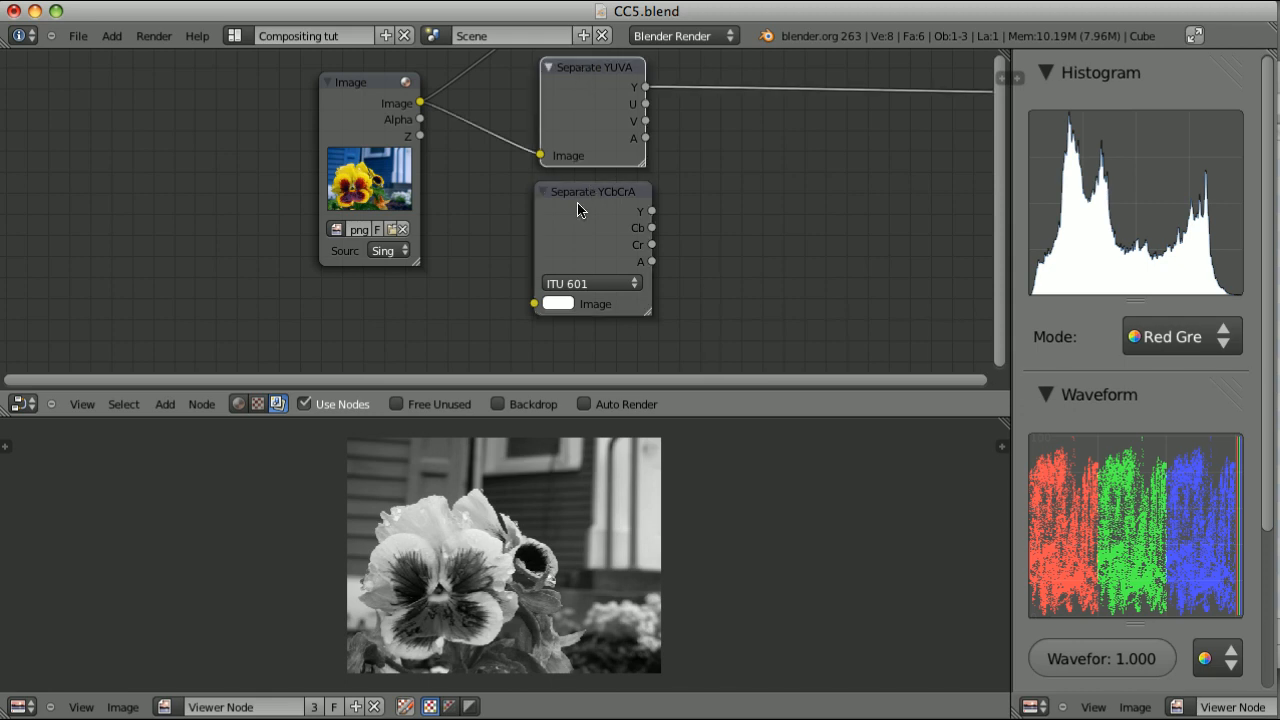
left_click(582, 196)
left_click(368, 92, "shift")
key("f")
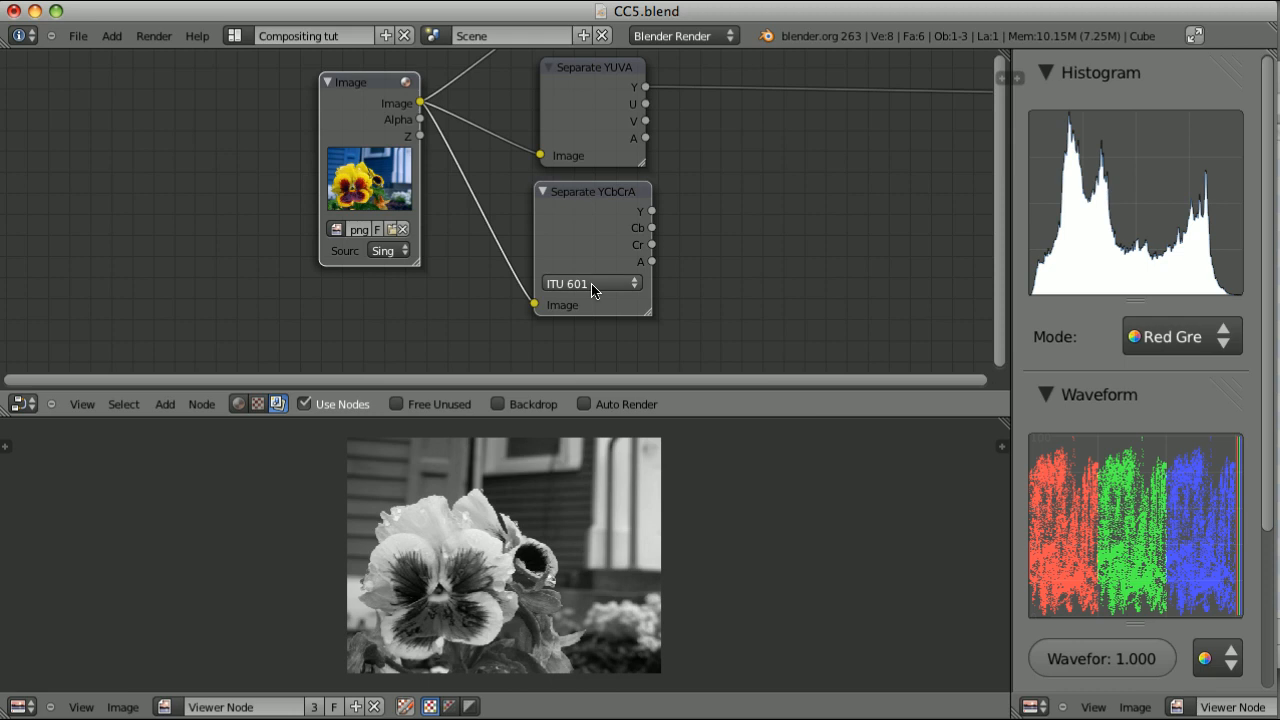
Set the Separate YCbCrA node to Jpeg mode and compare its Y output with Separate YUVA's Y in the viewer
left_click(592, 284)
left_click(563, 232)
left_click(609, 208, "ctrl+shift")
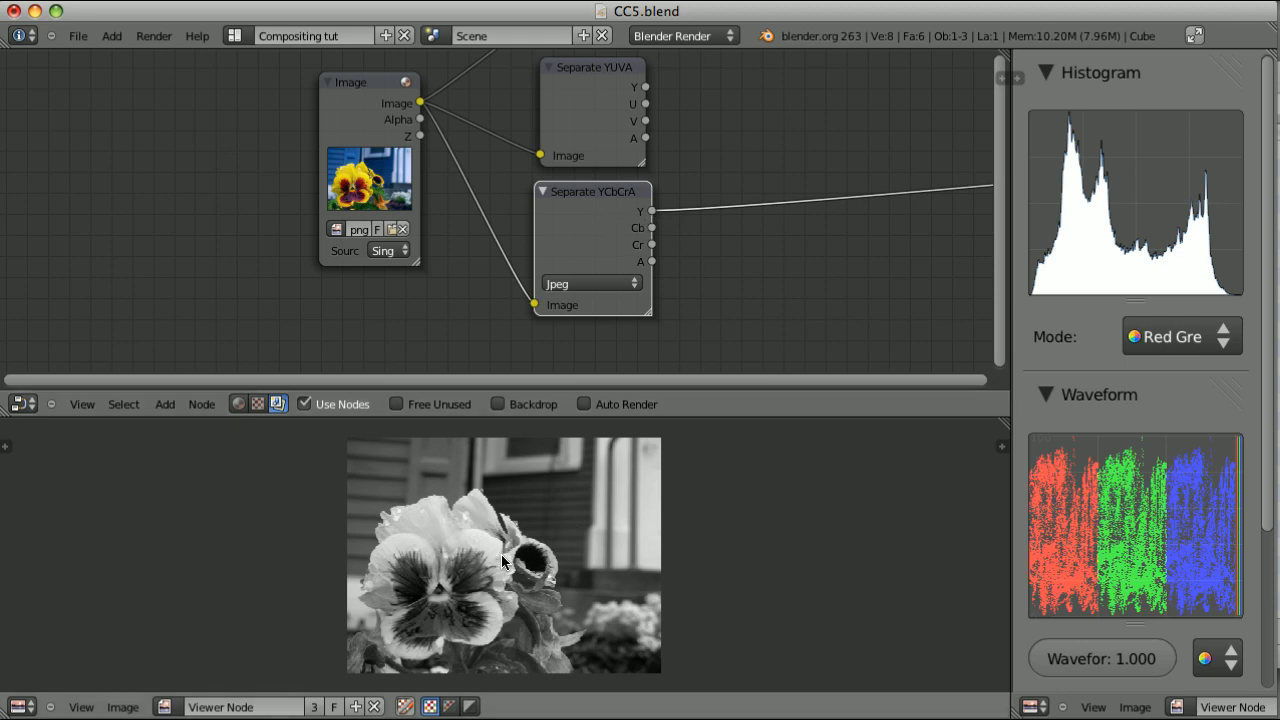
left_click(576, 78, "ctrl+shift")
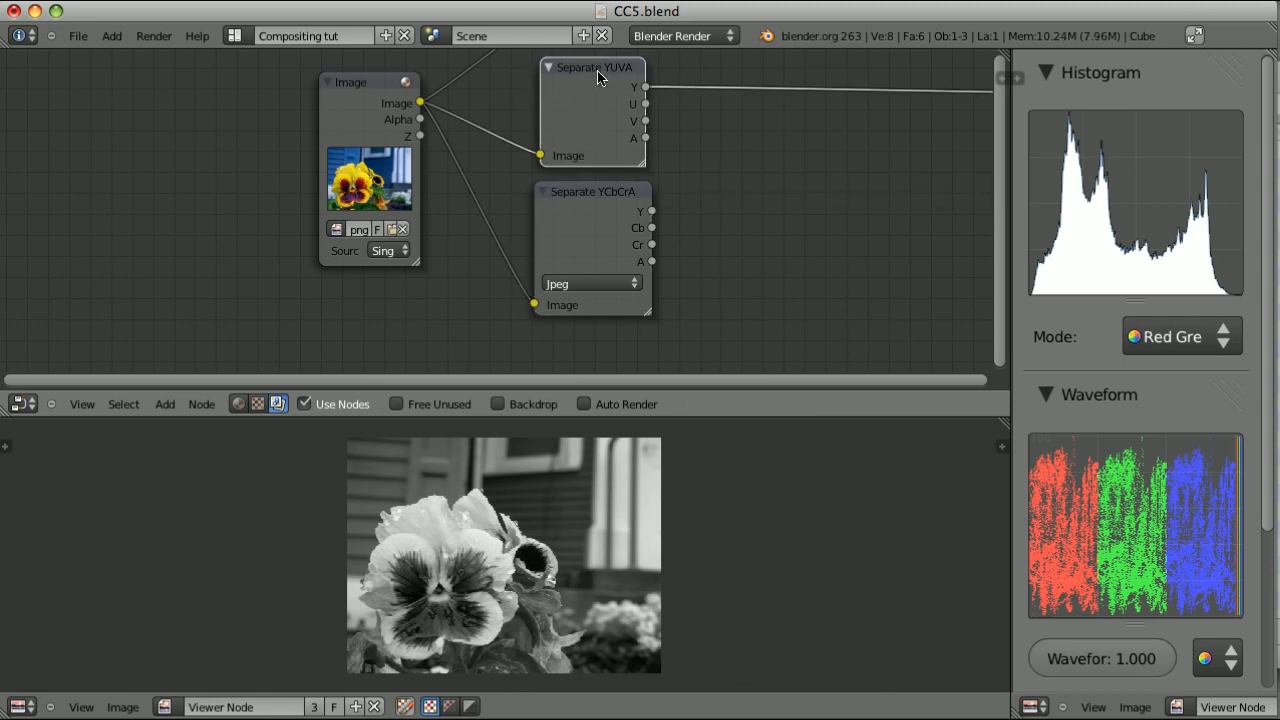
left_click(606, 199, "ctrl+shift")
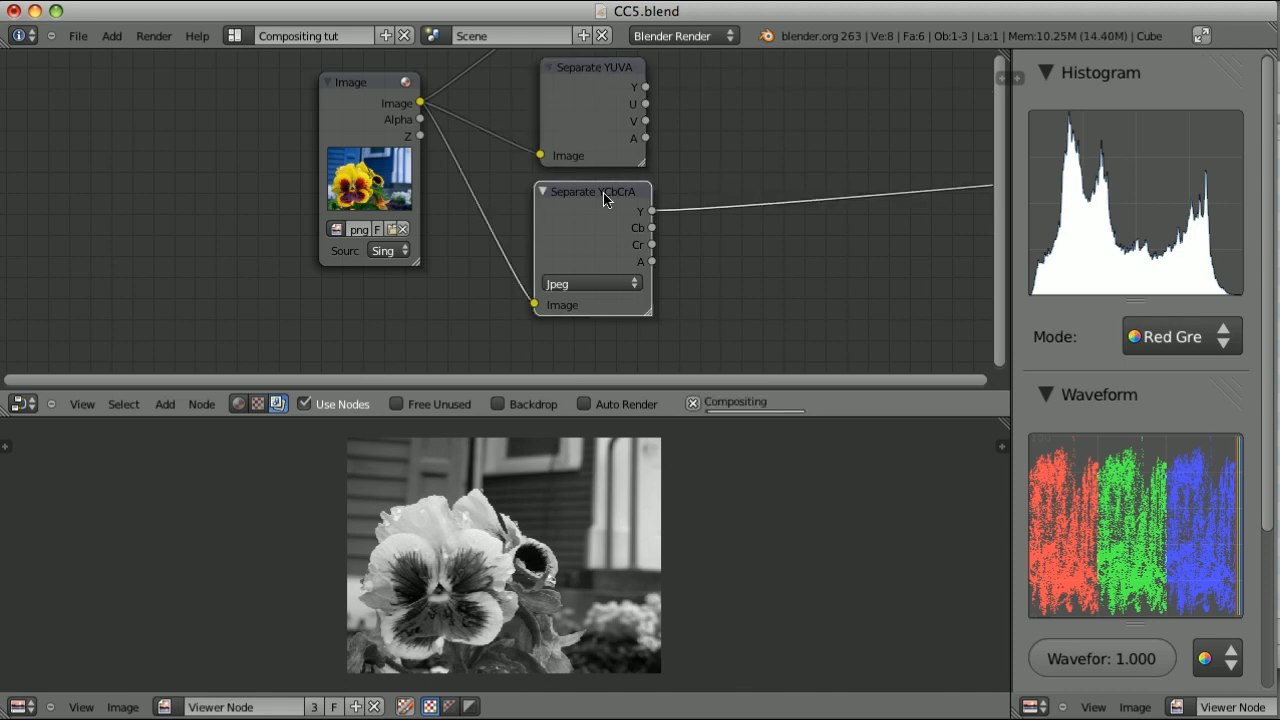
Compare the Separate YCbCrA node's Y output in ITU 601 and ITU 709 modes, ending back on Jpeg
left_click(588, 283)
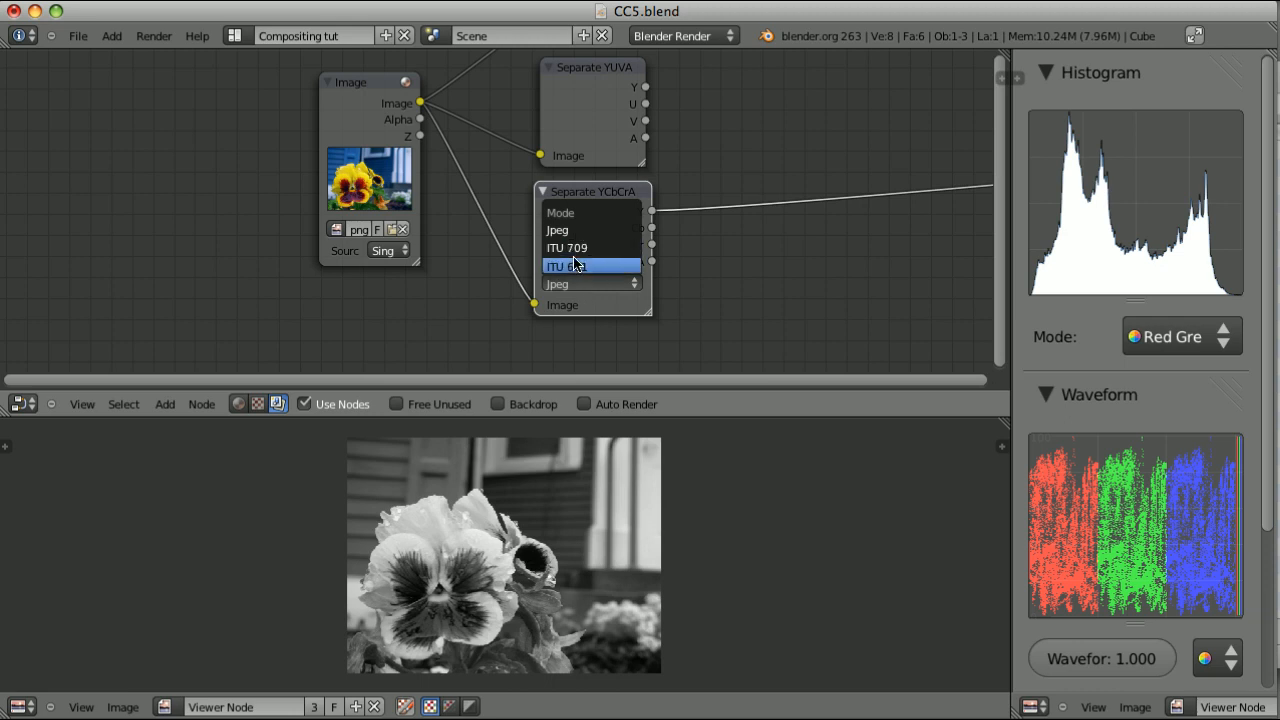
left_click(576, 264)
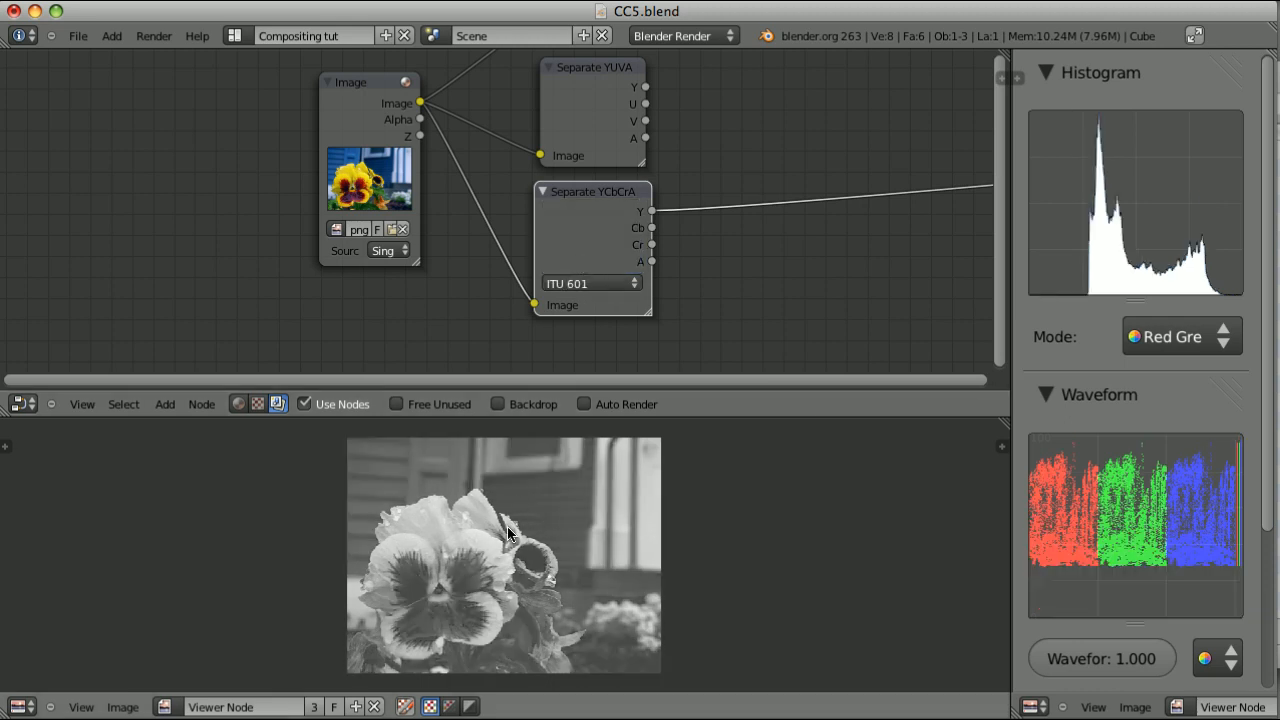
left_click(588, 283)
left_click(575, 248)
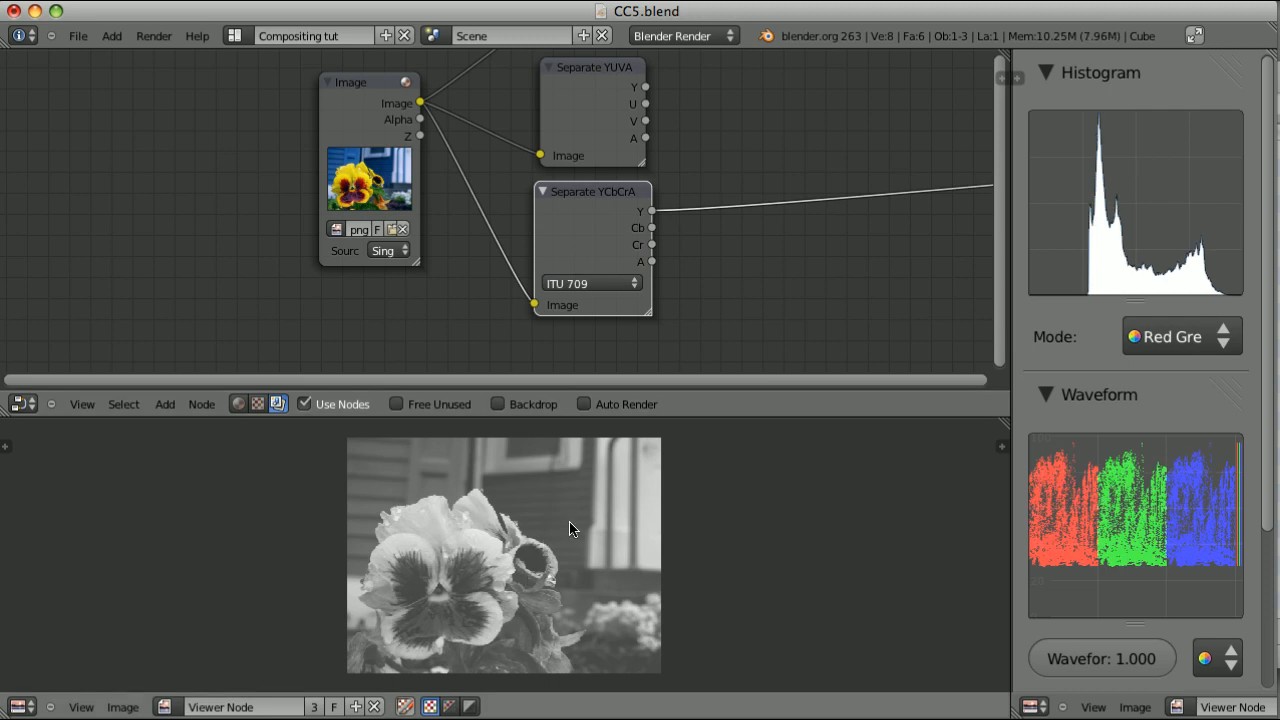
left_click(588, 283)
left_click(582, 231)
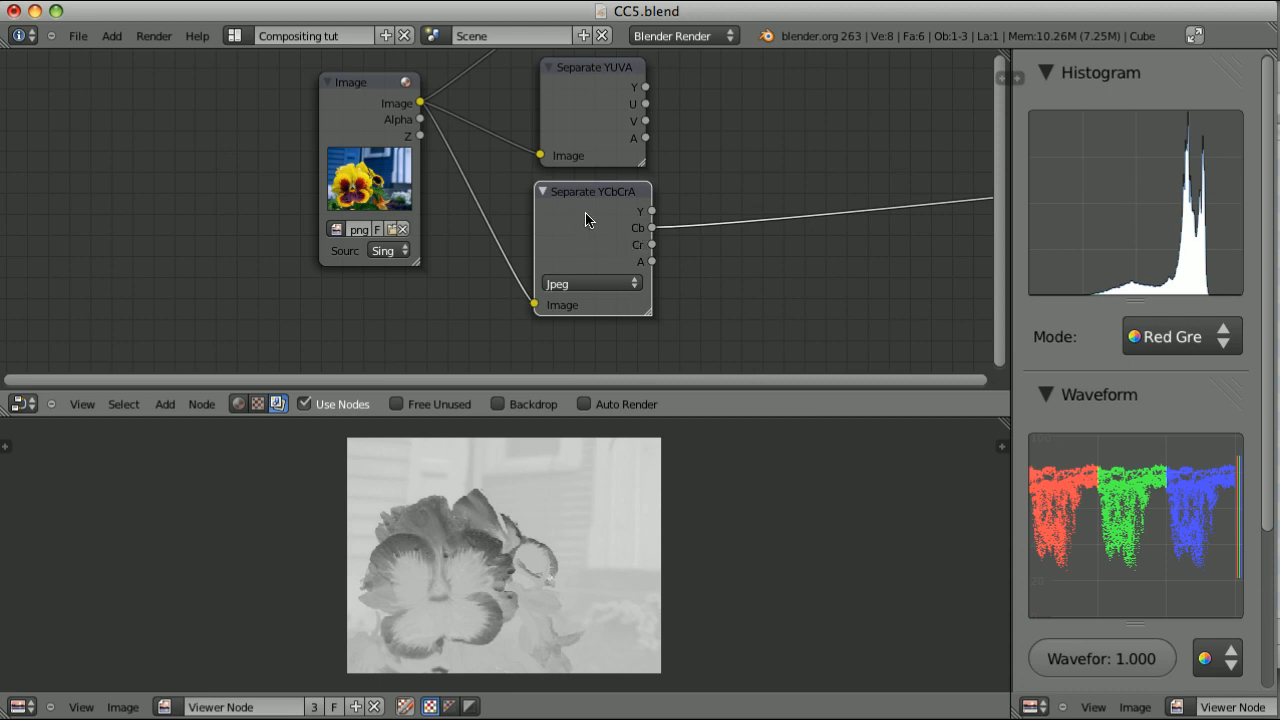
Examine the Cb and Cr outputs of the Separate YCbCrA node, checking Cr in ITU 709 mode as well
left_click(598, 200, "ctrl+shift")
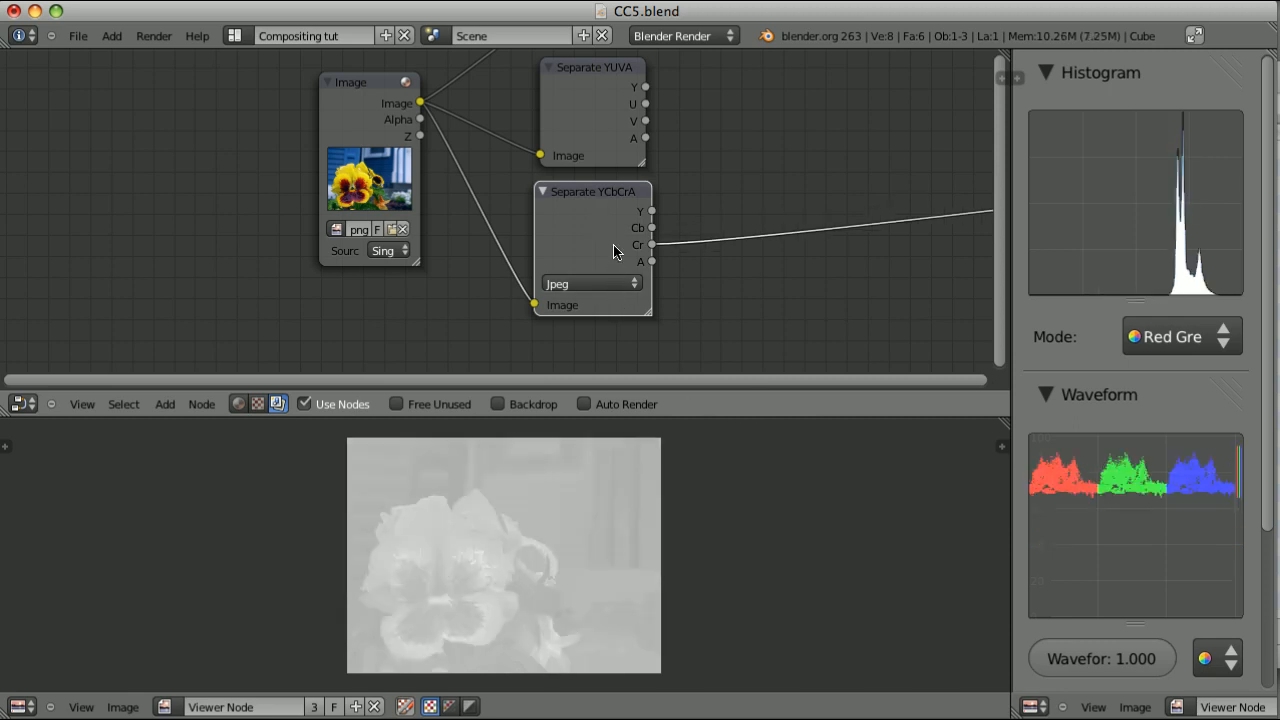
left_click(600, 284)
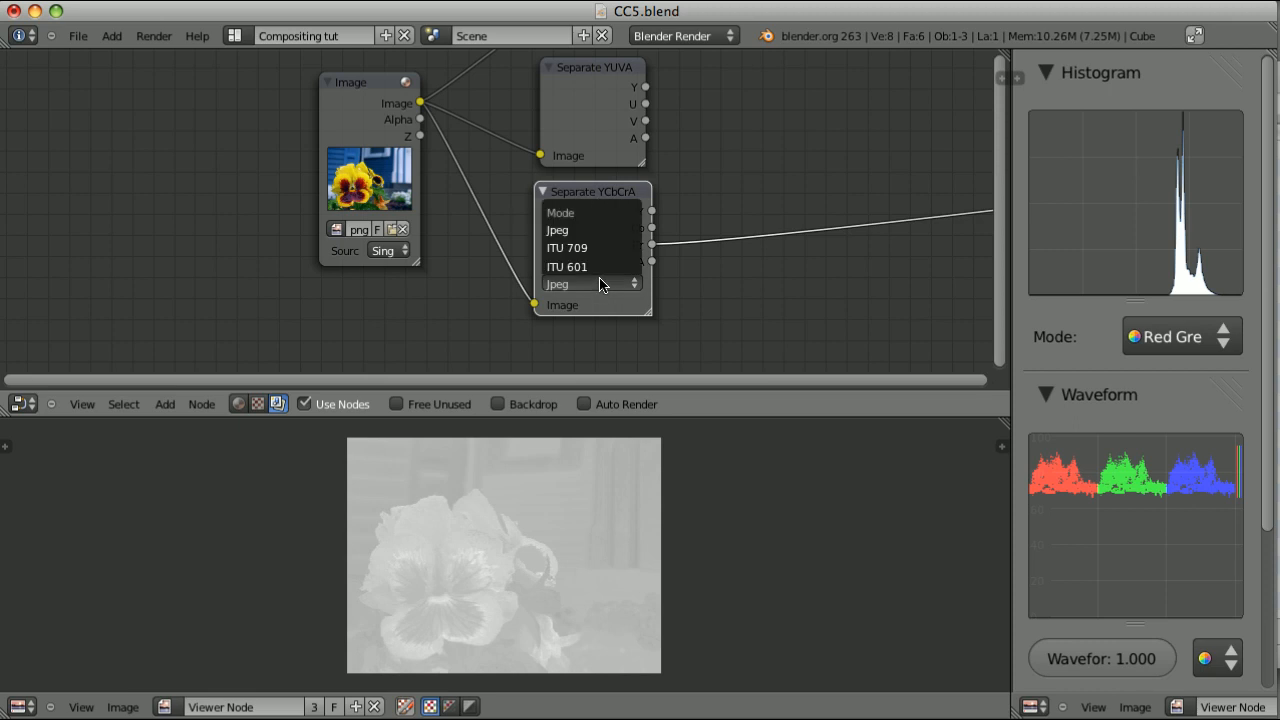
left_click(590, 249)
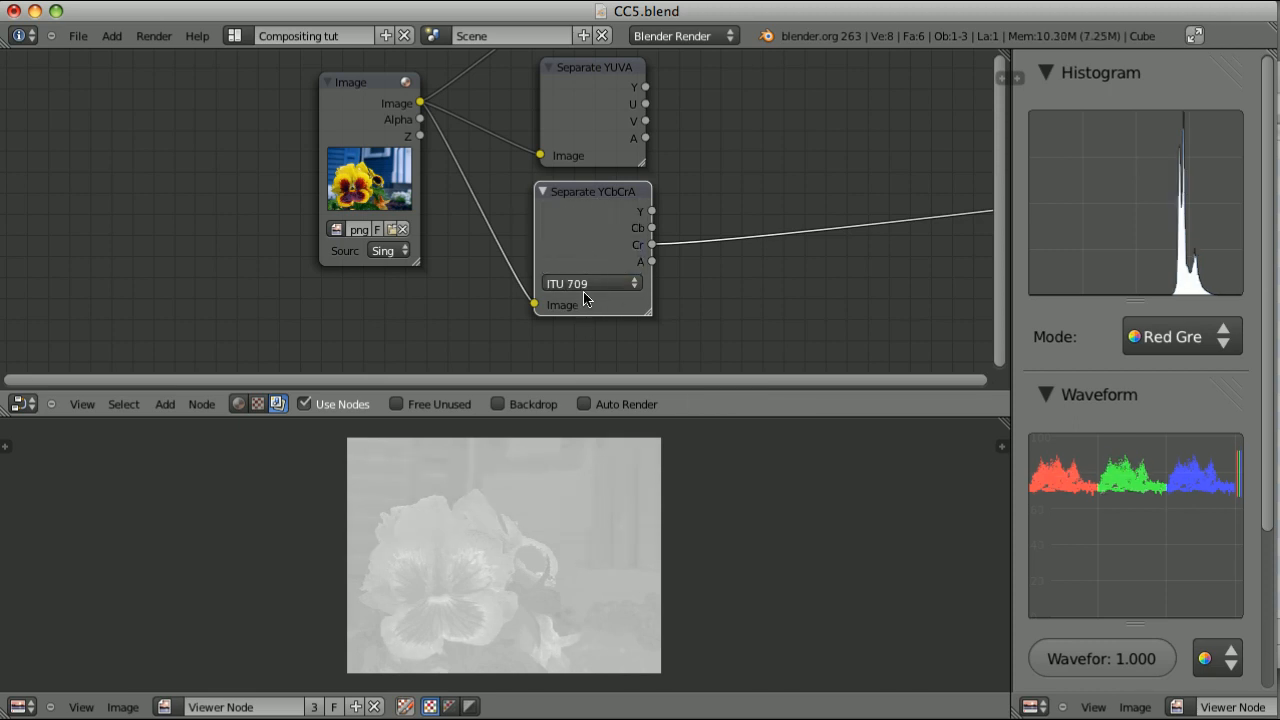
left_click(586, 284)
left_click(589, 262)
Return the Separate YCbCrA node to its Y output in Jpeg mode and compare it with Separate YUVA again
left_click(597, 190, "ctrl+shift")
left_click(597, 190, "ctrl+shift")
left_click(597, 190, "ctrl+shift")
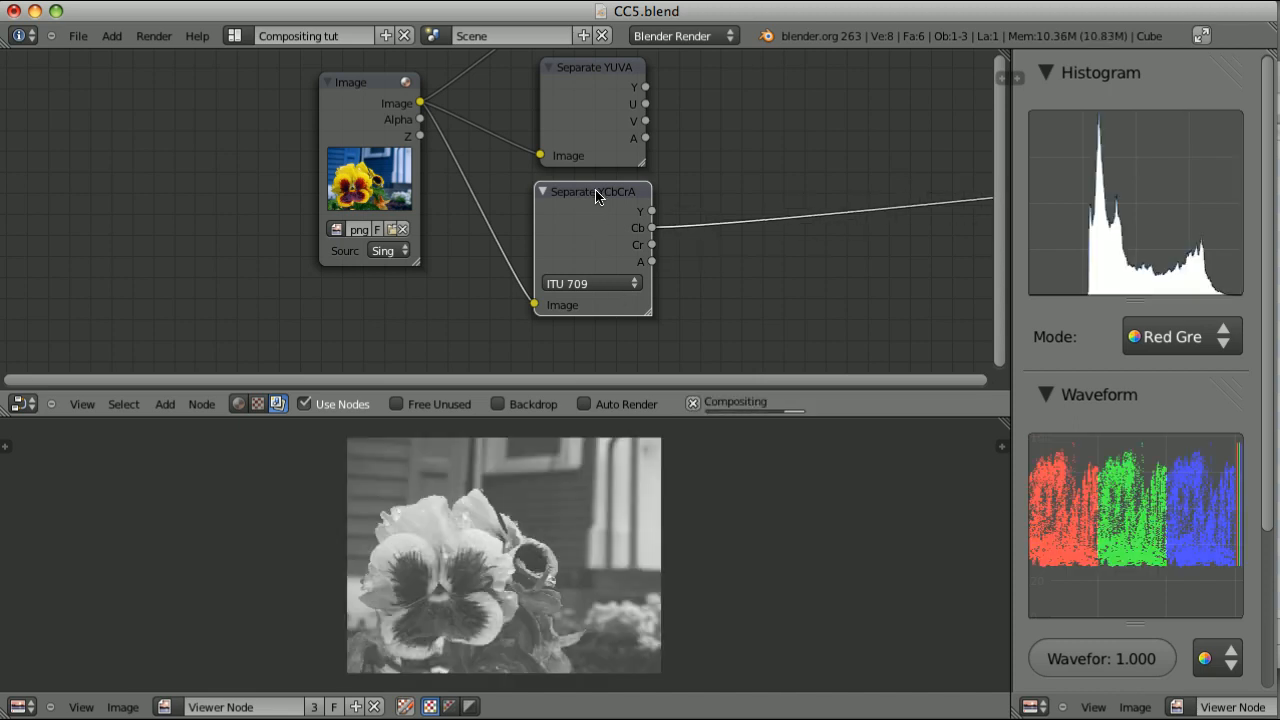
left_click(606, 286)
left_click(604, 265)
left_click(587, 285)
left_click(596, 268)
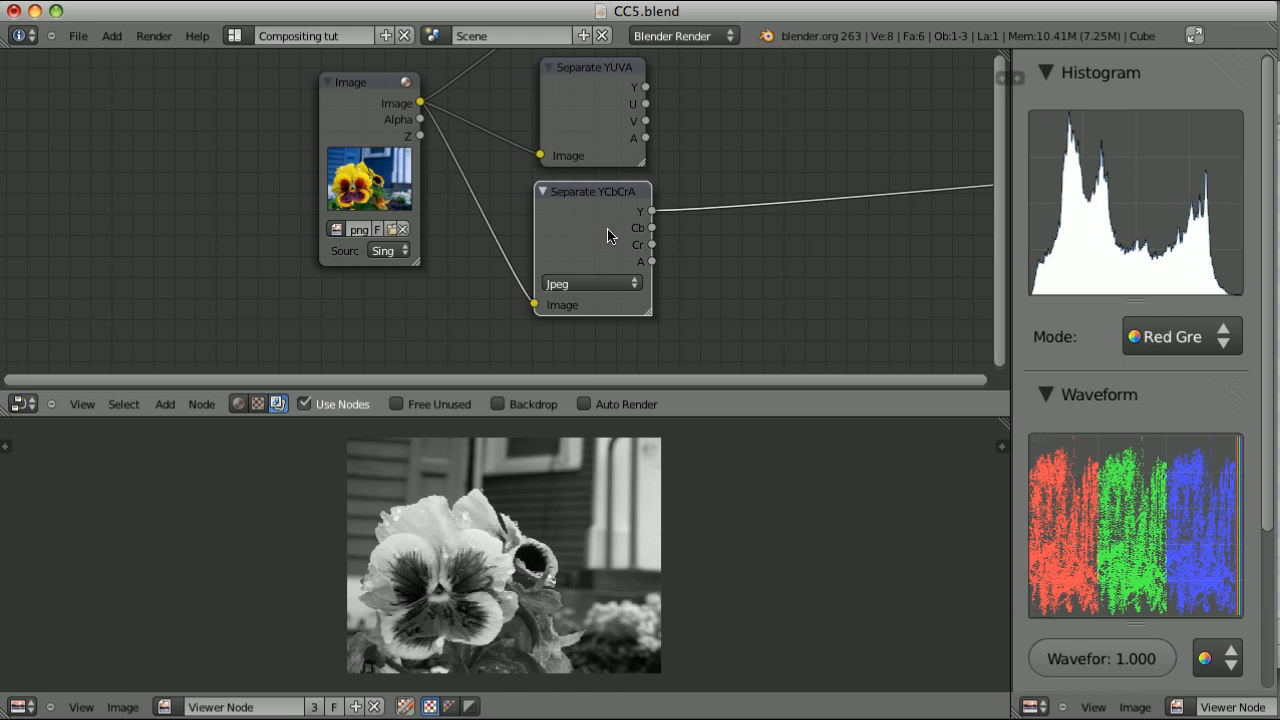
left_click(590, 72)
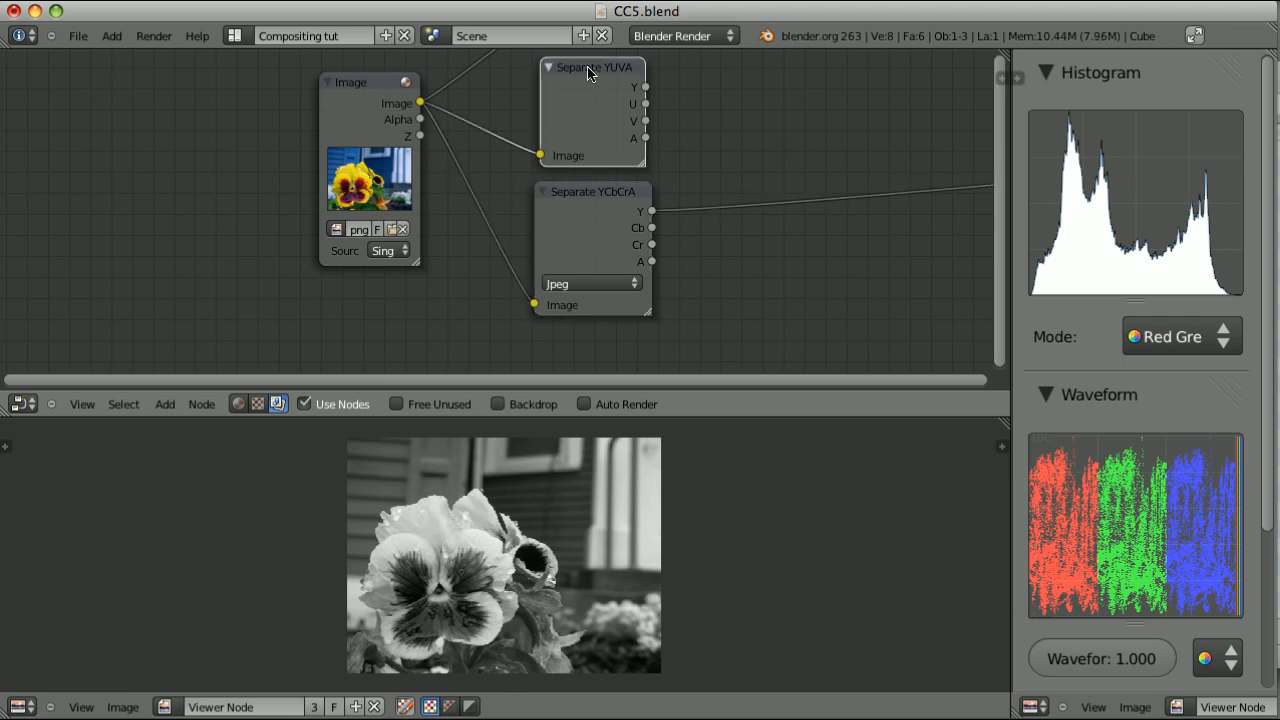
left_click(583, 192)
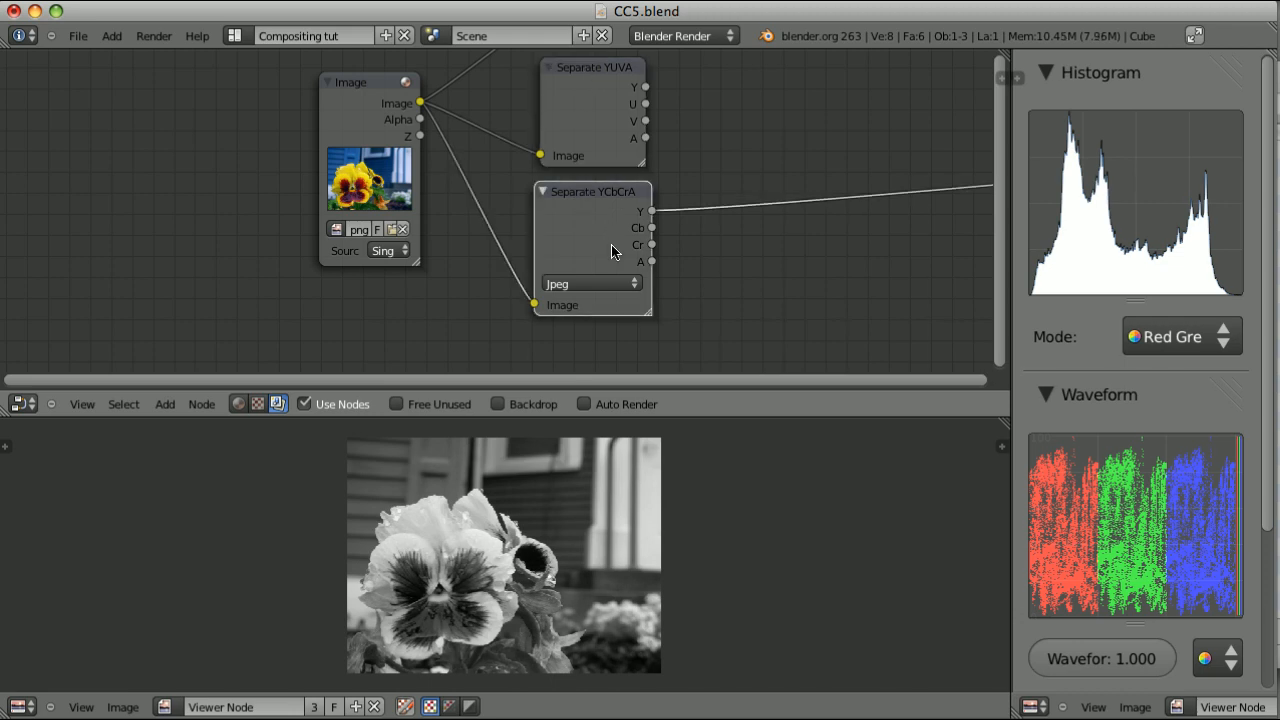
Add a Separate HSVA node below the Separate YCbCrA node and feed it from the Image node's output
scroll(612, 252, "down", 2)
middle_click_drag(631, 289, 600, 200)
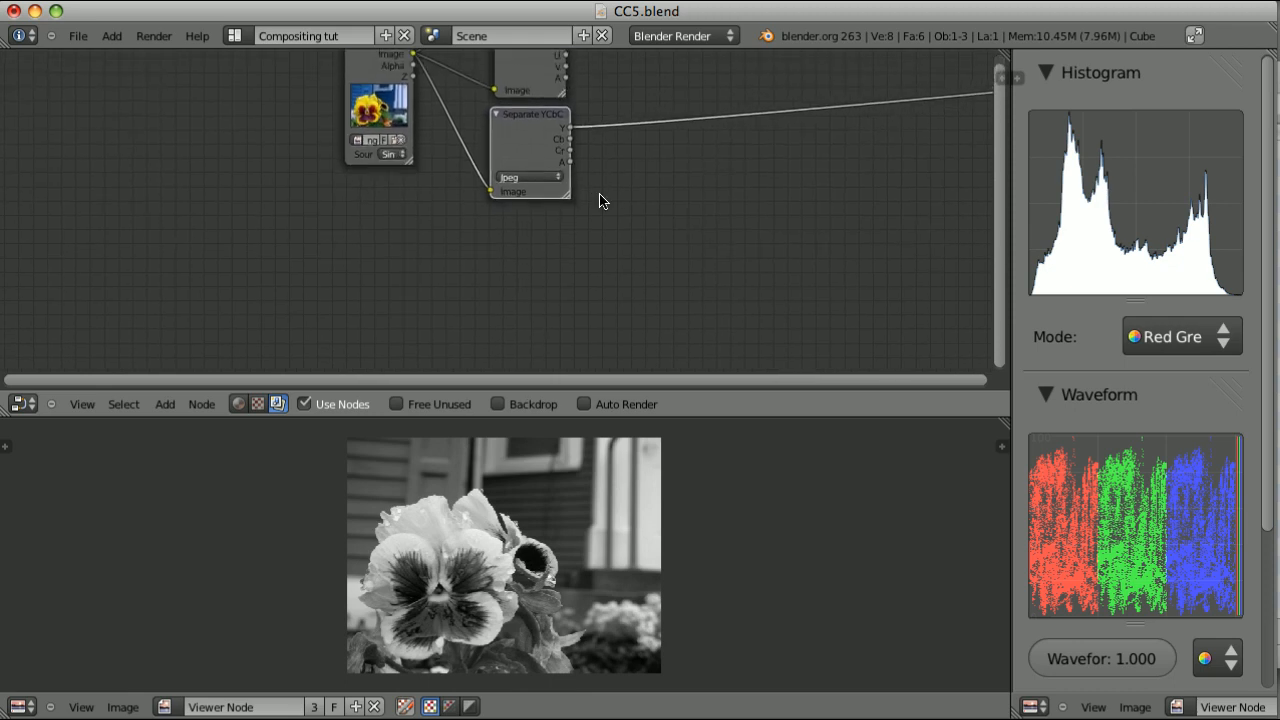
key("shift+a")
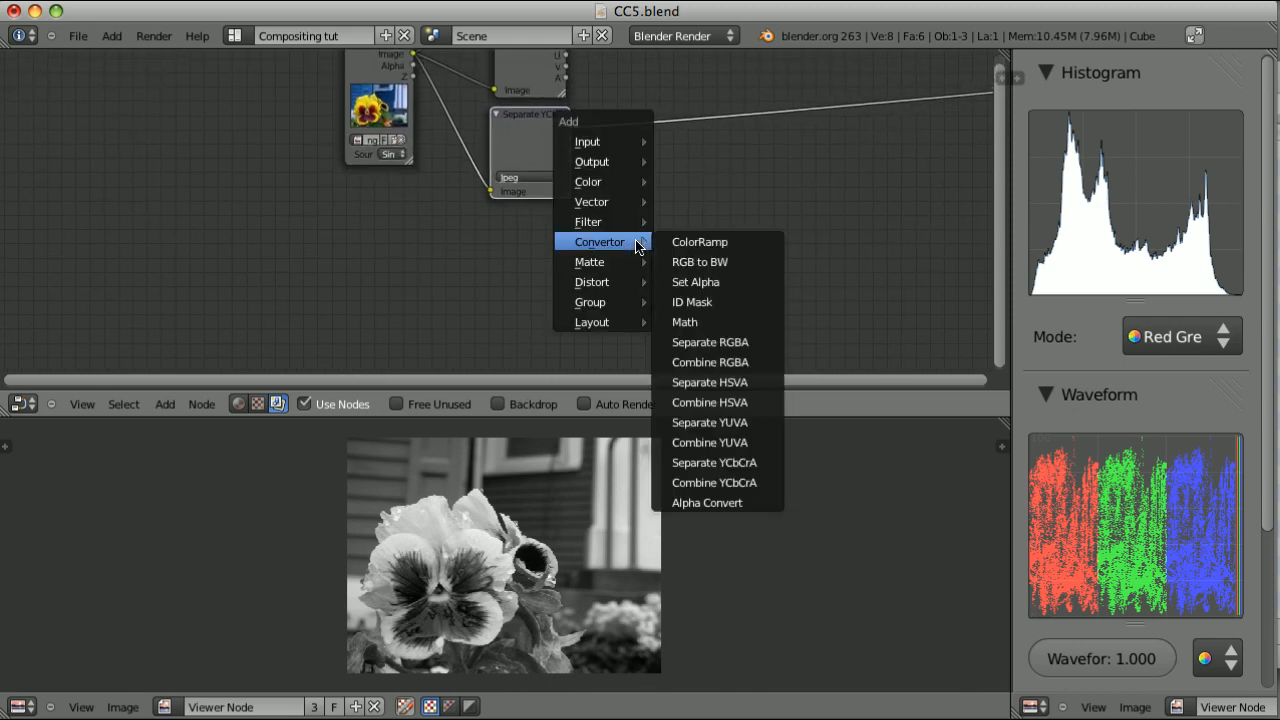
left_click(730, 382)
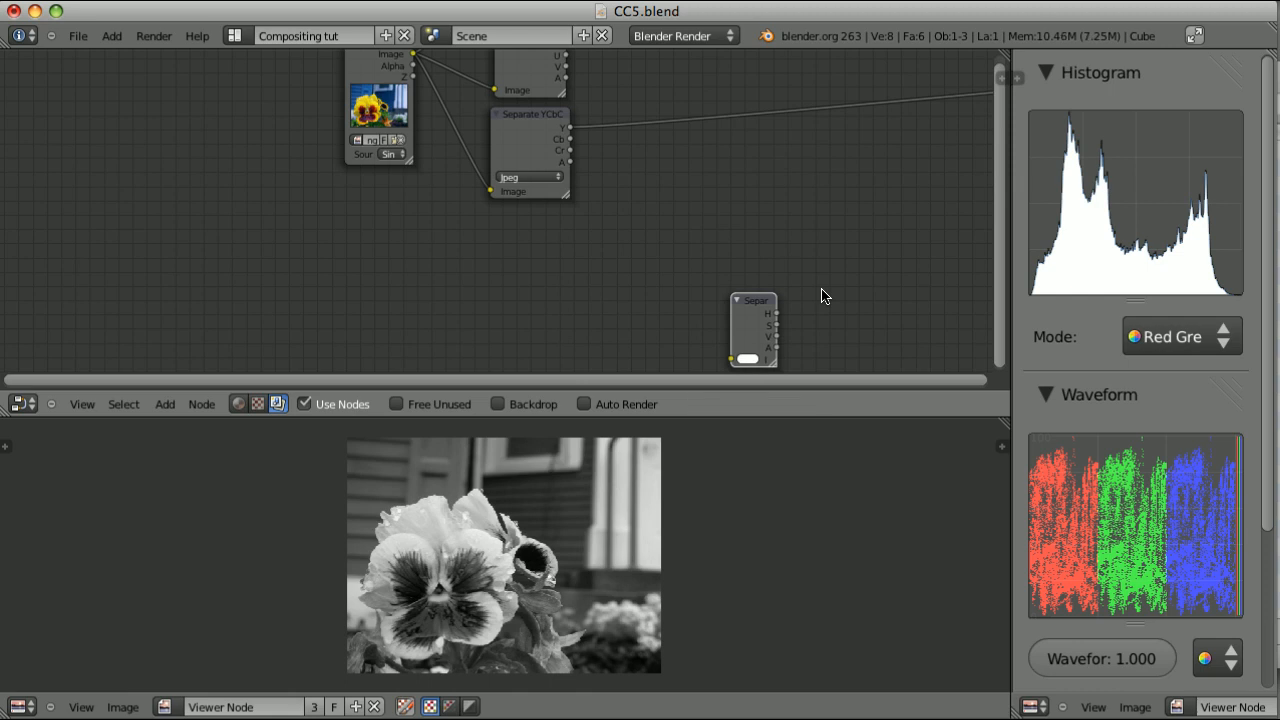
left_click(620, 254)
scroll(580, 297, "up", 3)
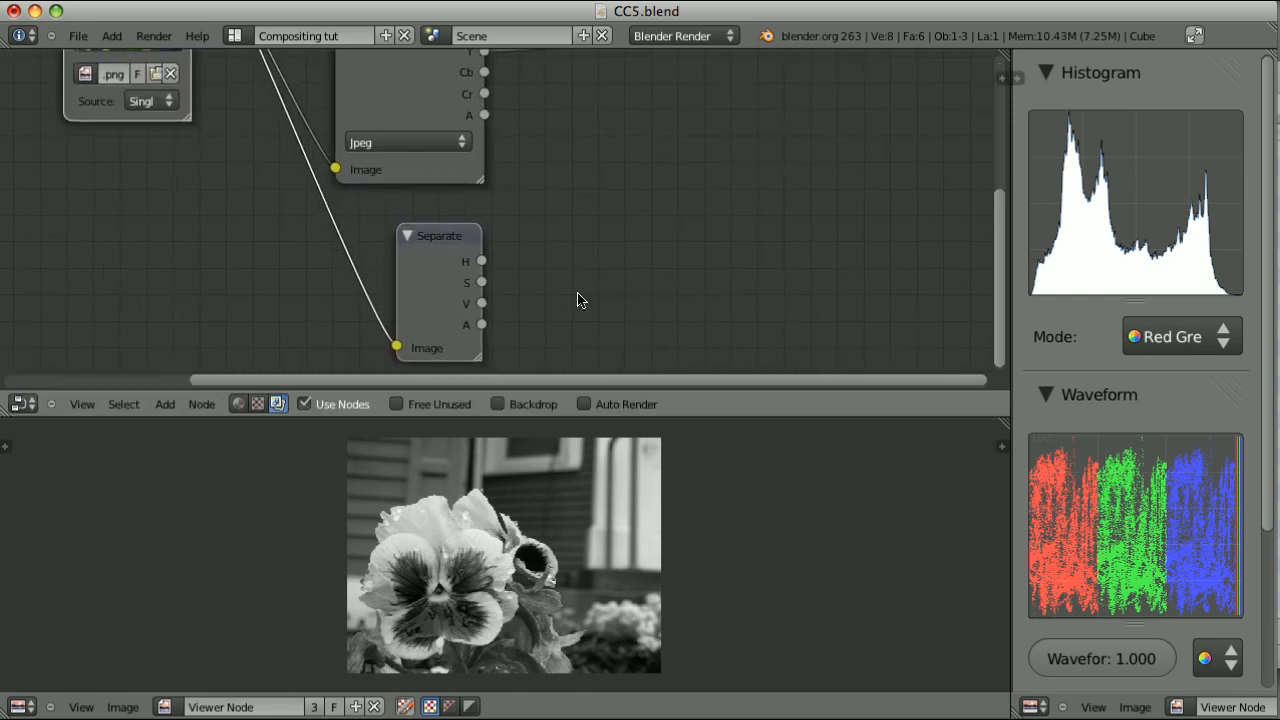
Cycle the viewer through the Separate HSVA node's outputs, ending on V
left_click(433, 235, "ctrl+shift")
left_click(433, 235, "ctrl+shift")
left_click(436, 238, "ctrl+shift")
Add an RGB input node and display its colour values in HSV mode
key("shift+a")
mouse_move(641, 175)
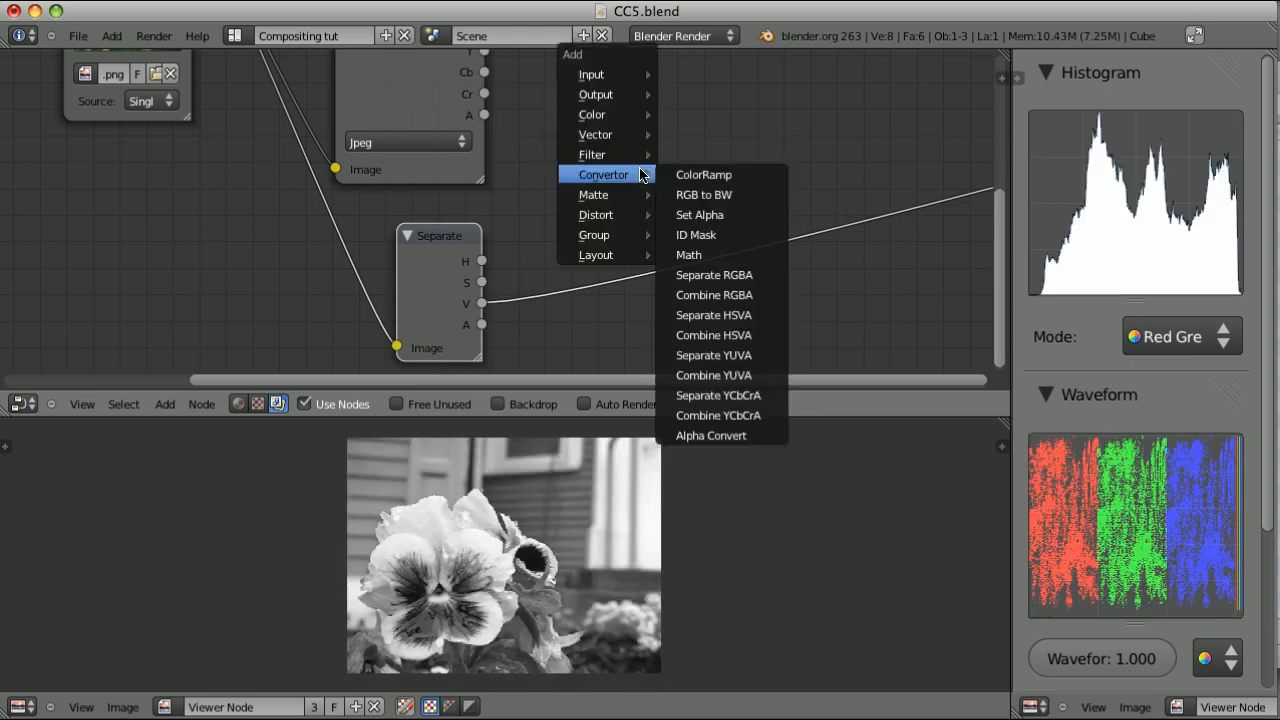
mouse_move(620, 75)
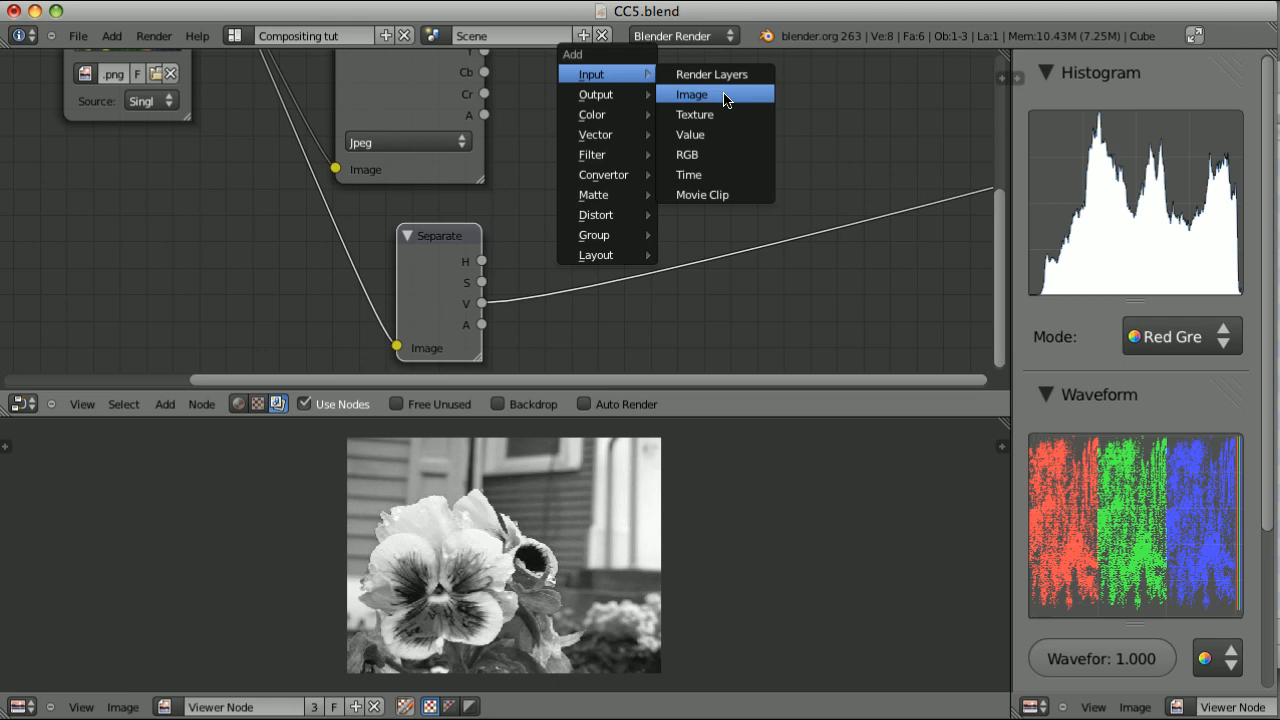
left_click(712, 155)
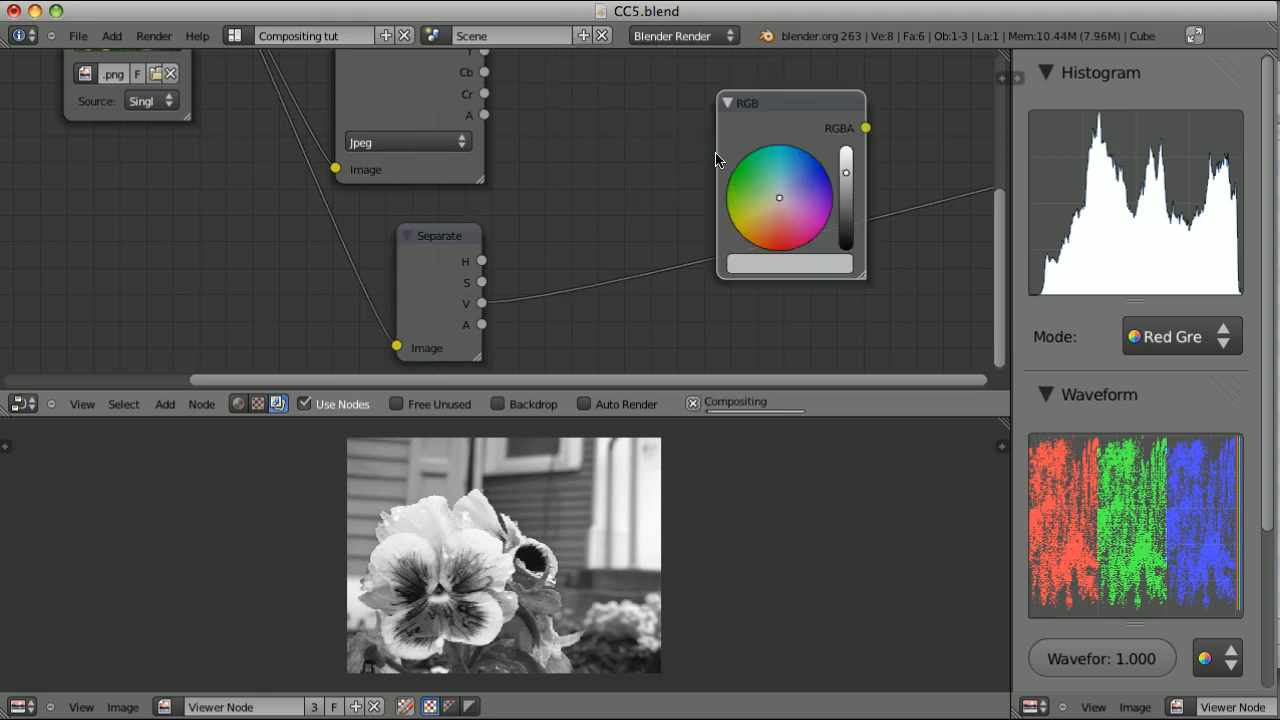
left_click(772, 264)
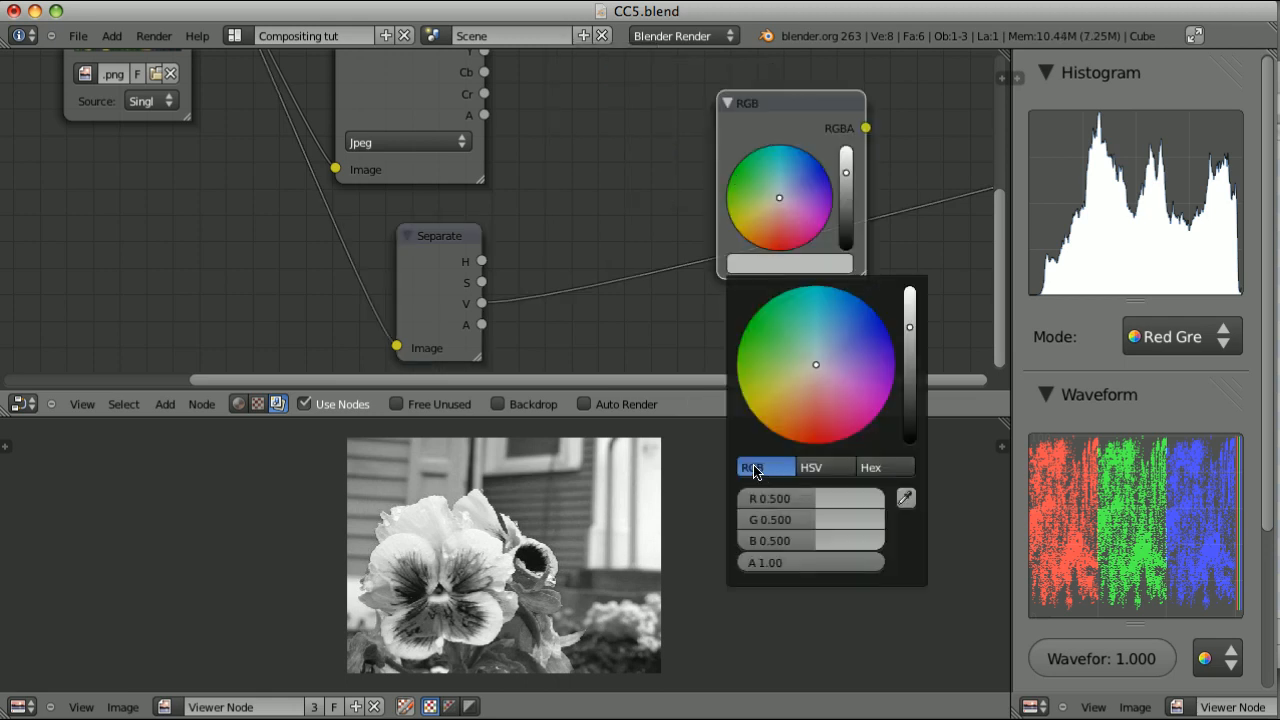
left_click(810, 467)
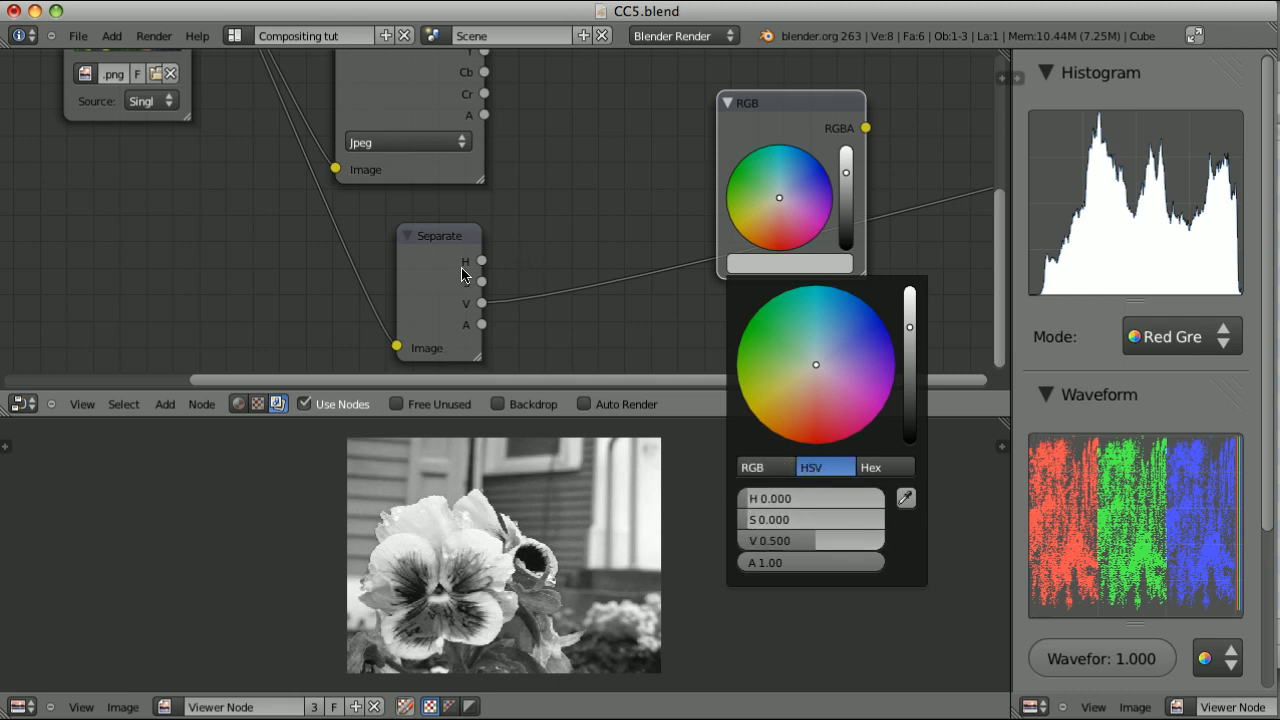
Compare the Separate YCbCrA node's Y output with the Separate HSVA node's V output in the viewer
scroll(428, 303, "down", 3)
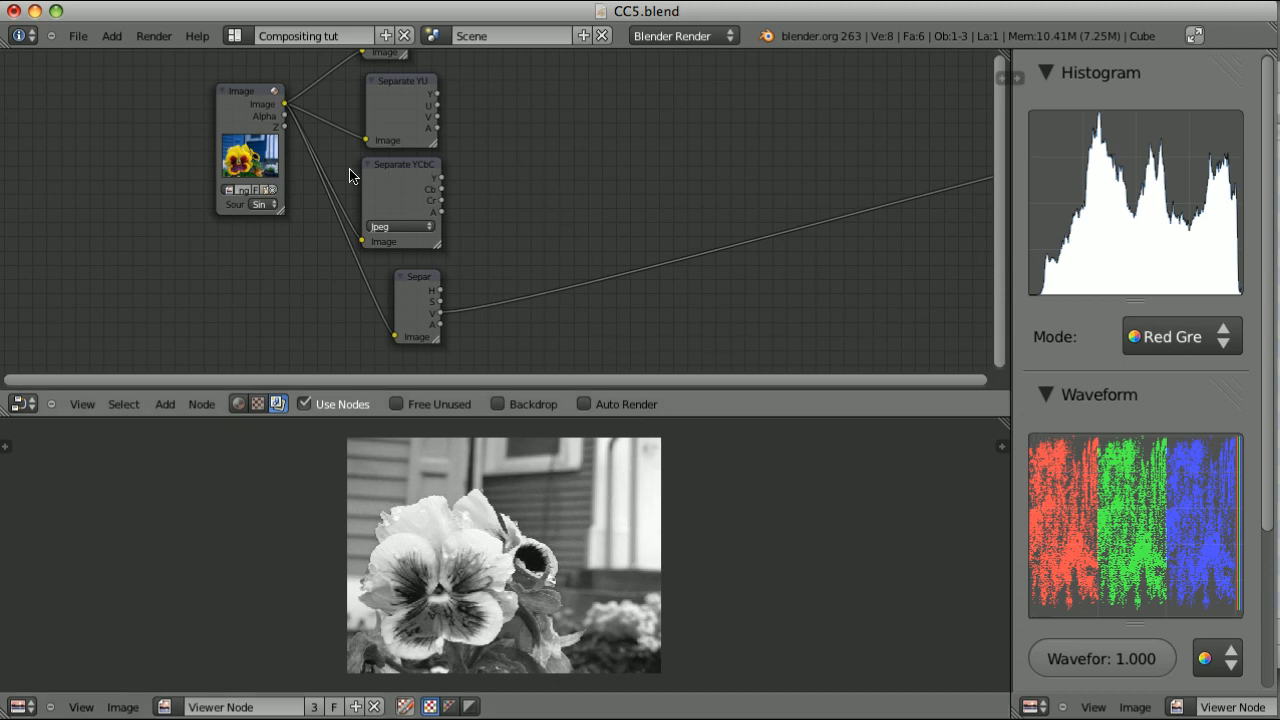
left_click(398, 168, "ctrl+shift")
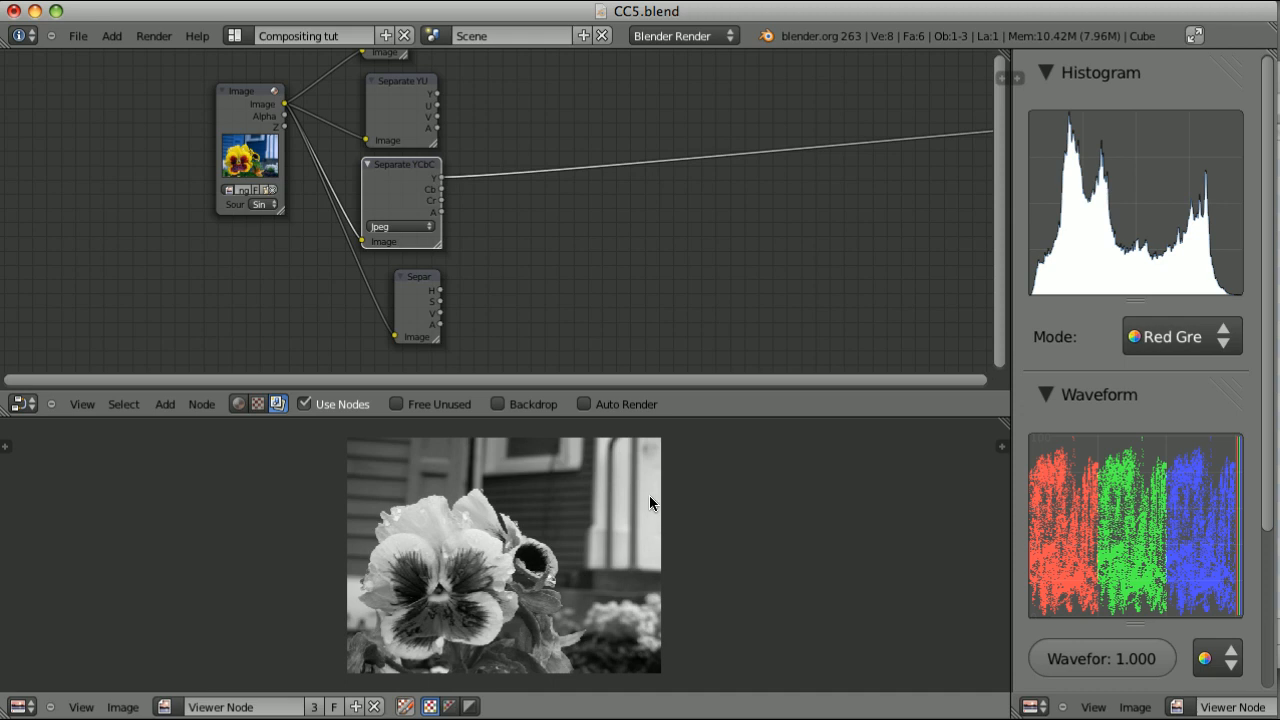
left_click(412, 281, "ctrl+shift")
left_click(412, 281, "ctrl+shift")
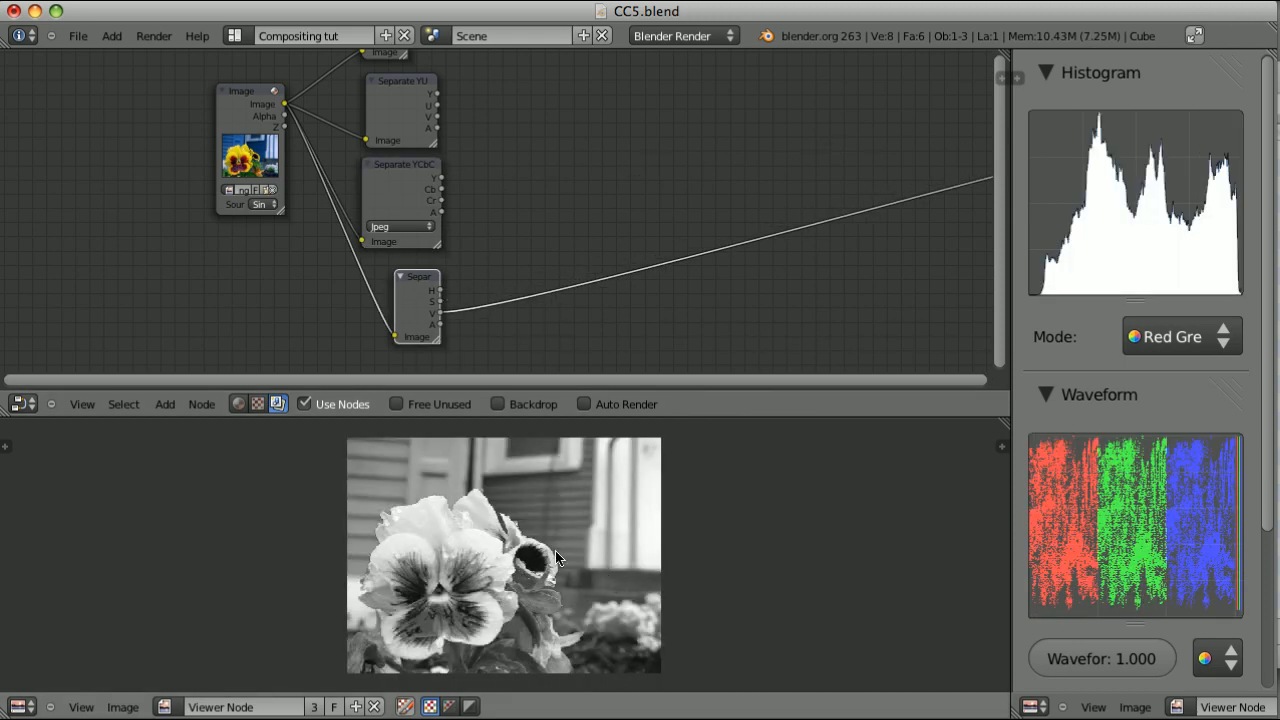
Preview the Separate YCbCrA node's Y output in ITU 601 mode and in ITU 709 mode
left_click(392, 175, "ctrl+shift")
scroll(469, 252, "up", 3)
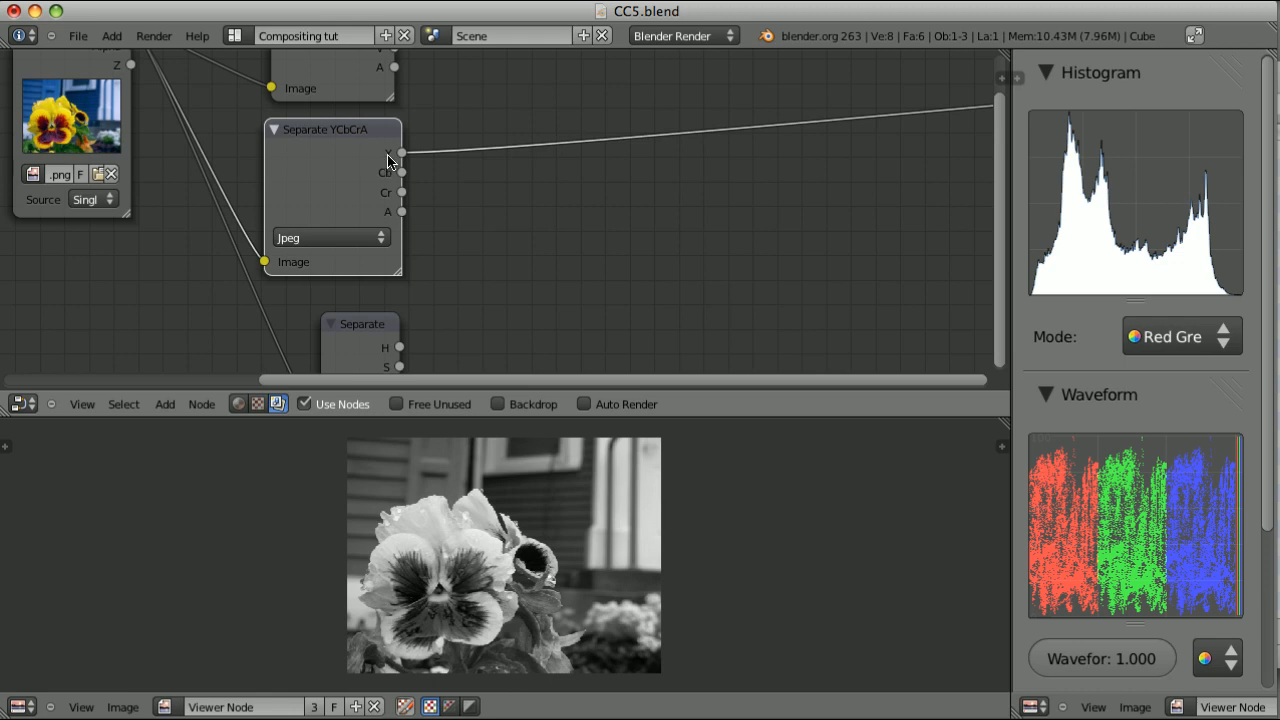
left_click(348, 238)
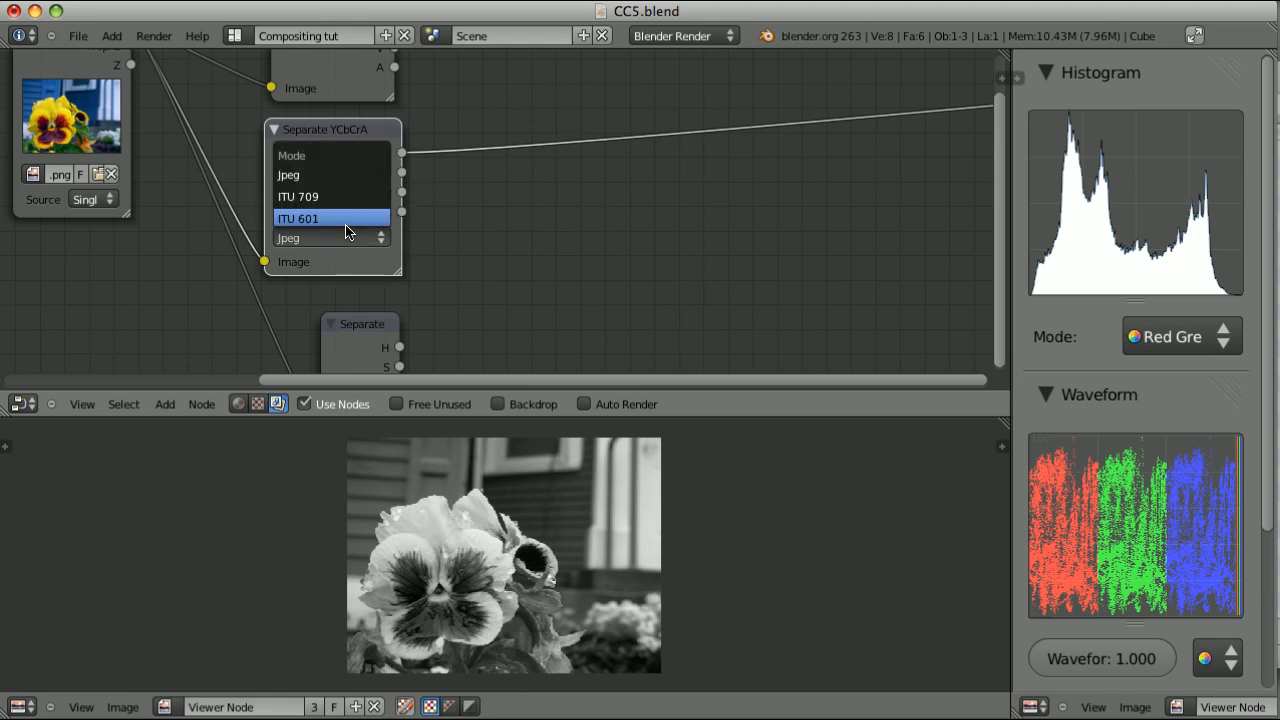
left_click(347, 220)
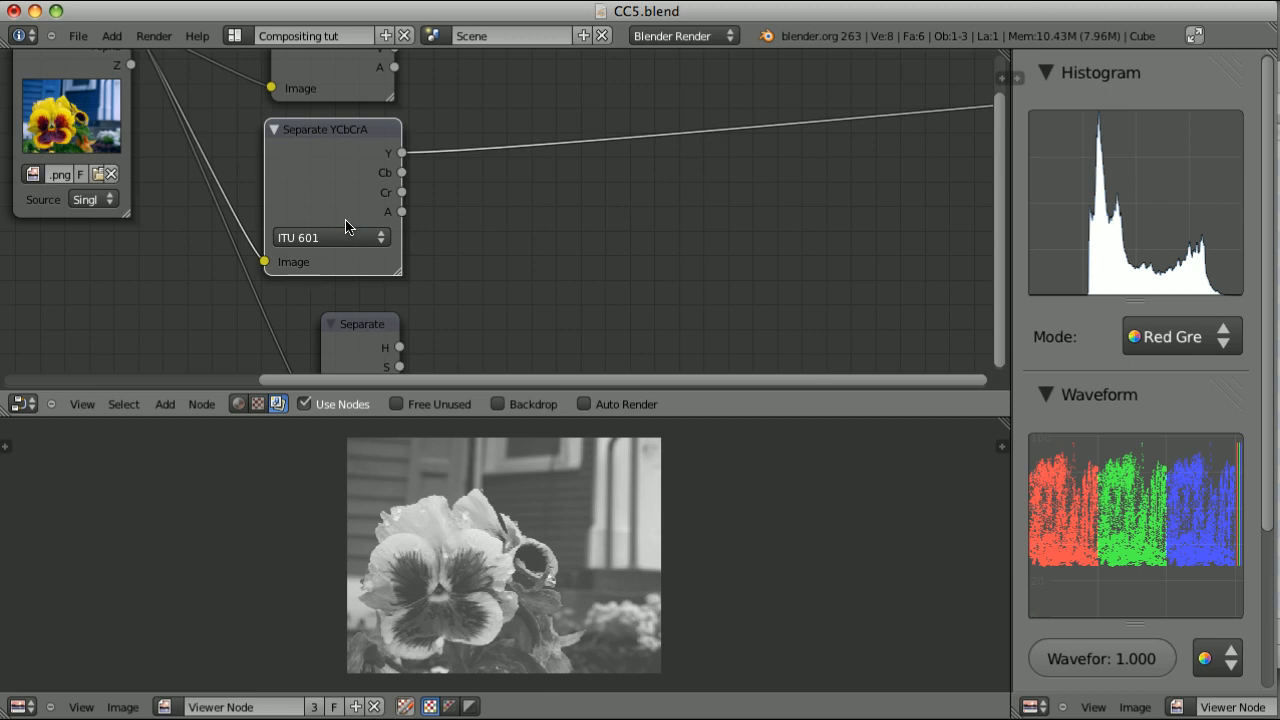
left_click(336, 238)
left_click(350, 197)
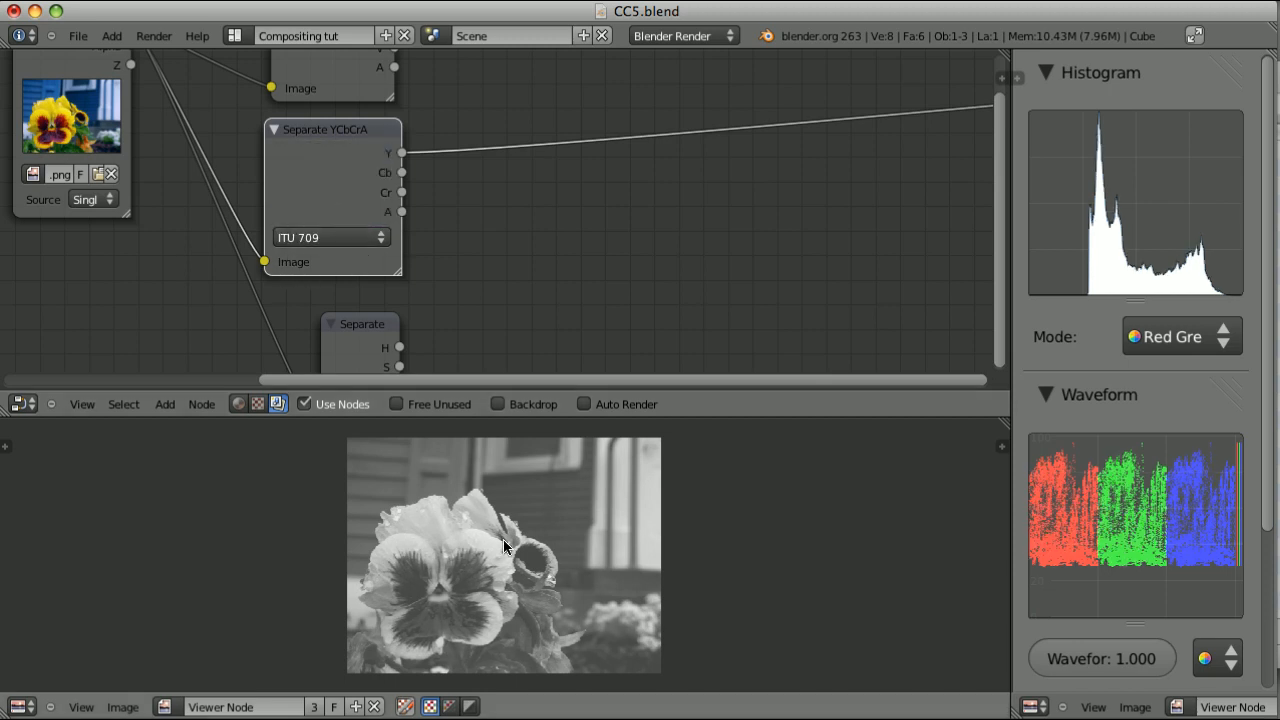
Send the Separate YUVA node's Y output to the viewer and set the Separate YCbCrA node's mode to Jpeg
scroll(396, 187, "down", 2)
middle_click_drag(396, 187, 376, 237)
left_click(362, 105, "ctrl+shift")
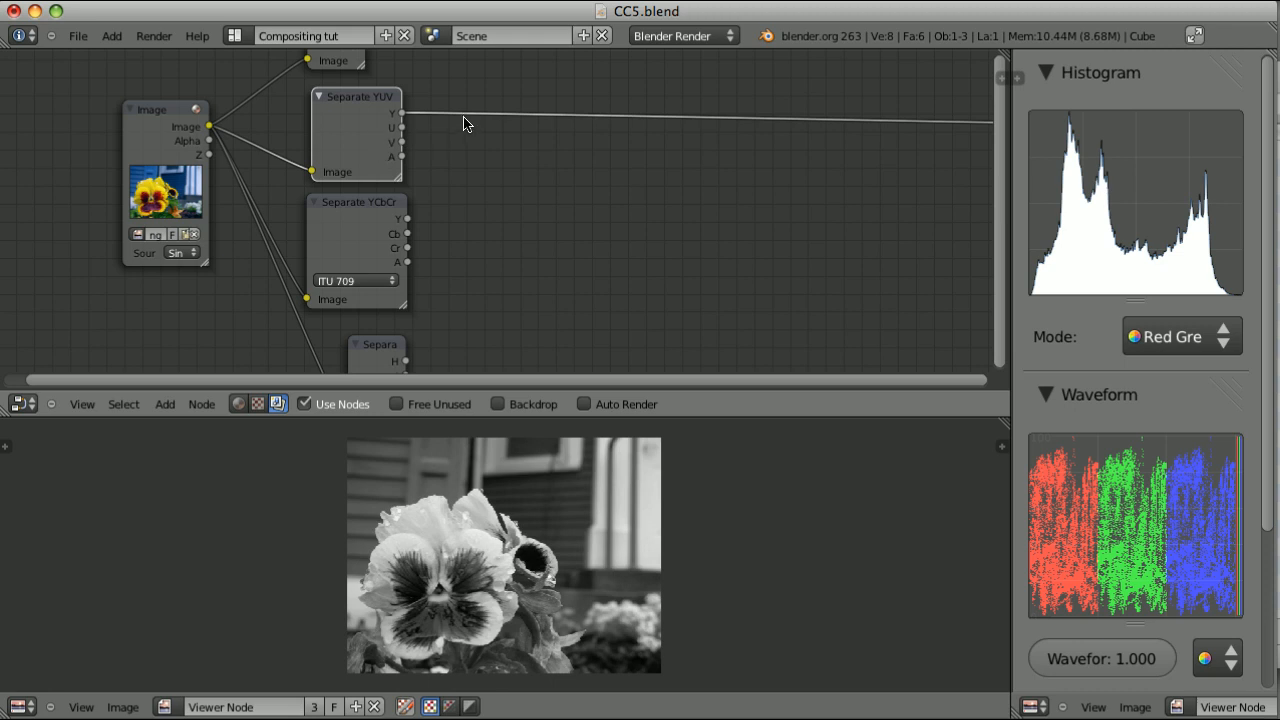
left_click(356, 281)
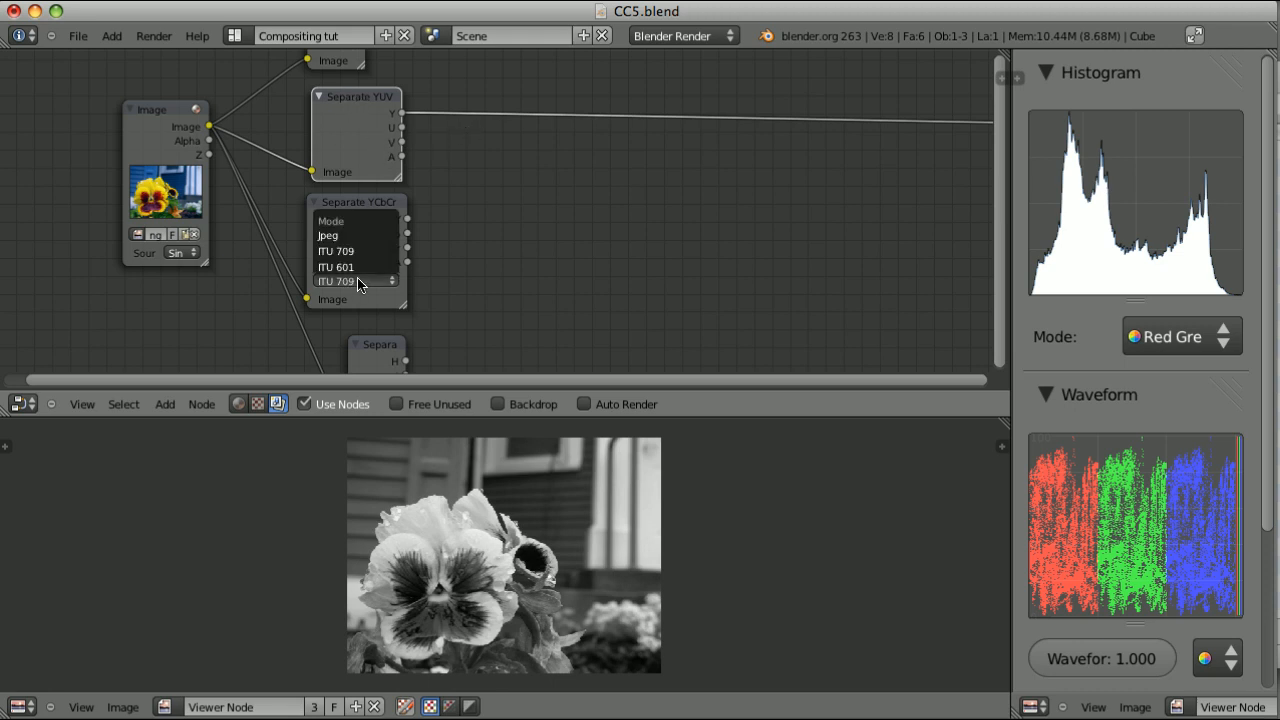
left_click(353, 235)
left_click(345, 212, "ctrl+shift")
scroll(306, 123, "down", 3)
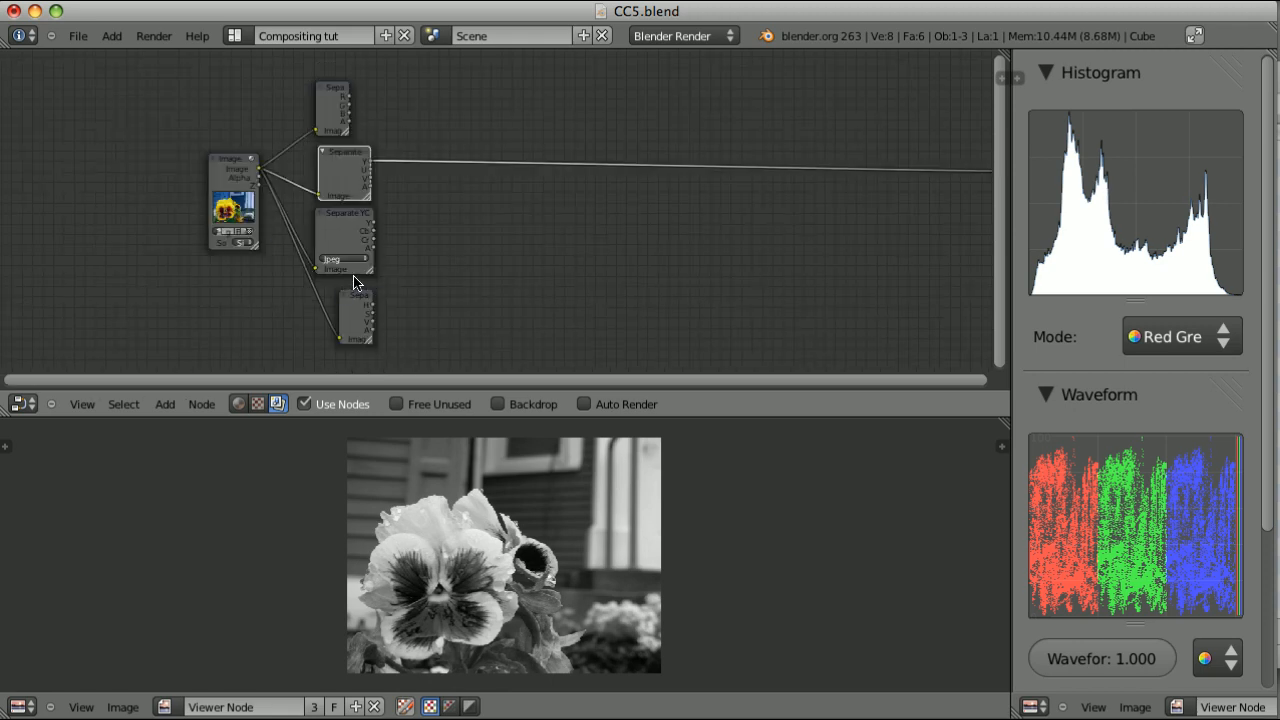
key("shift+a")
mouse_move(428, 356)
middle_click_drag(447, 275, 594, 237)
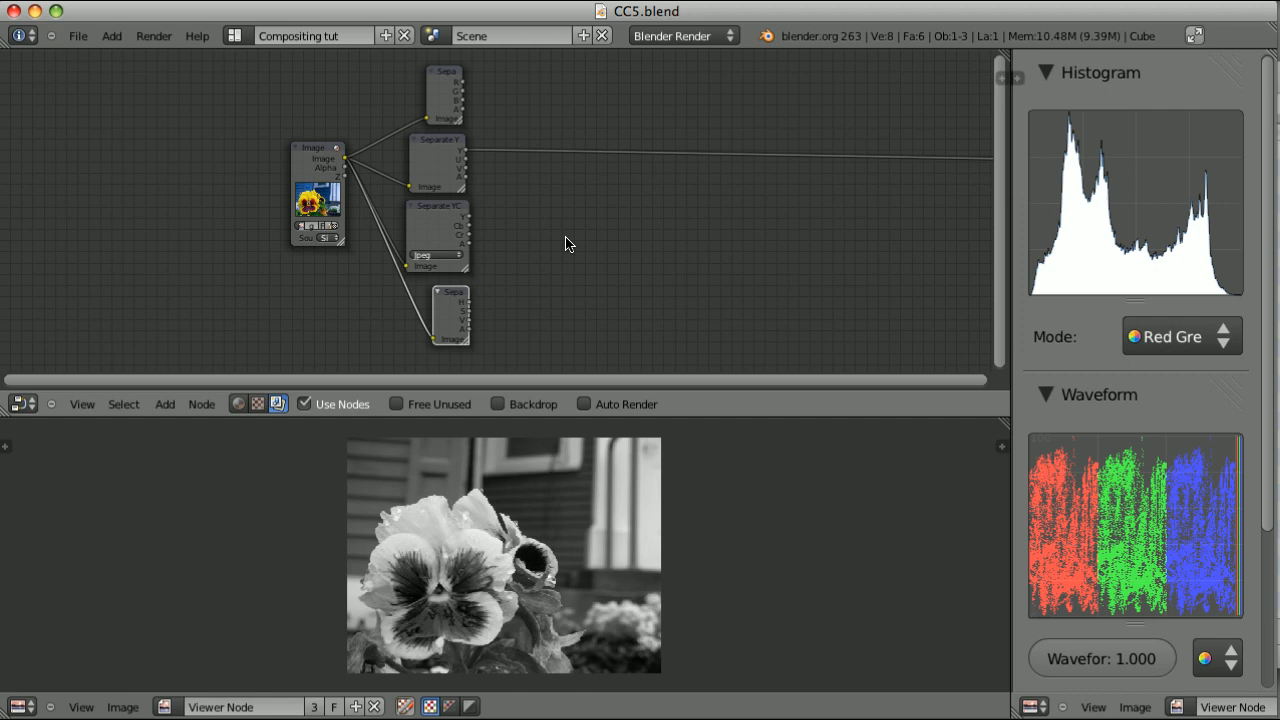
scroll(565, 243, "up", 1)
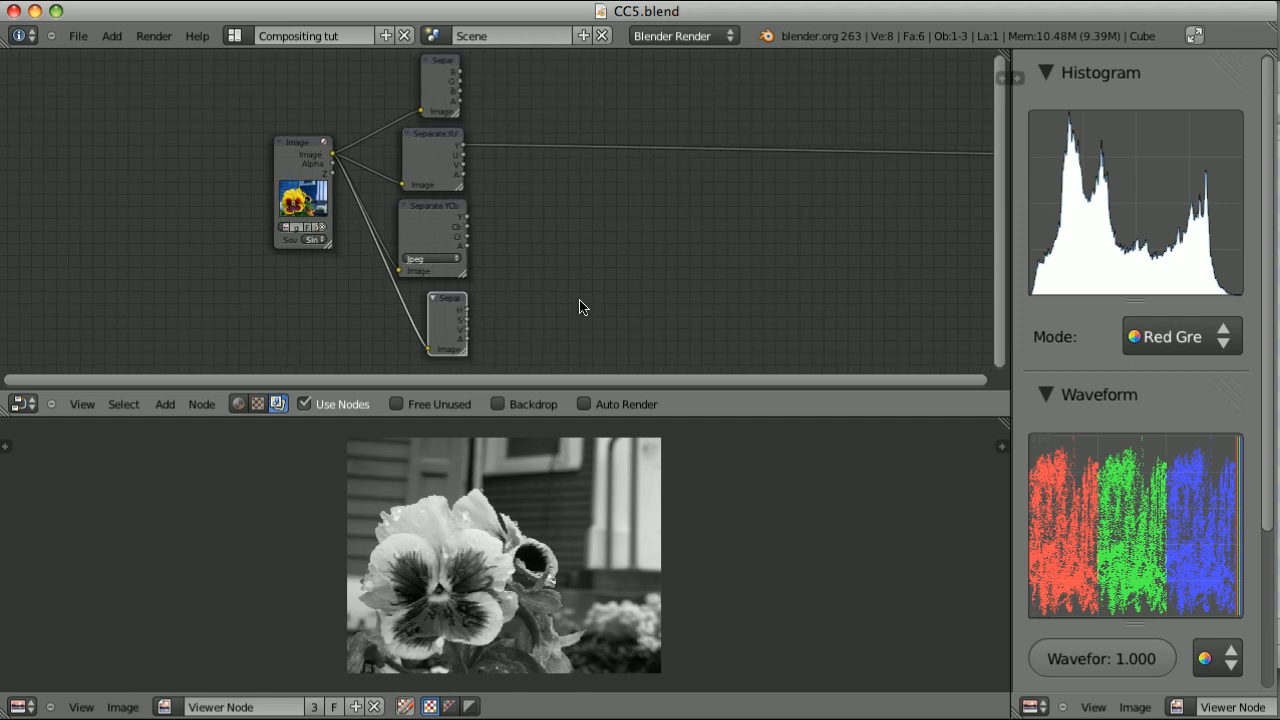
View the original colour image, followed by the R, G and B outputs of the Separate RGBA node
left_click(306, 150, "ctrl+shift")
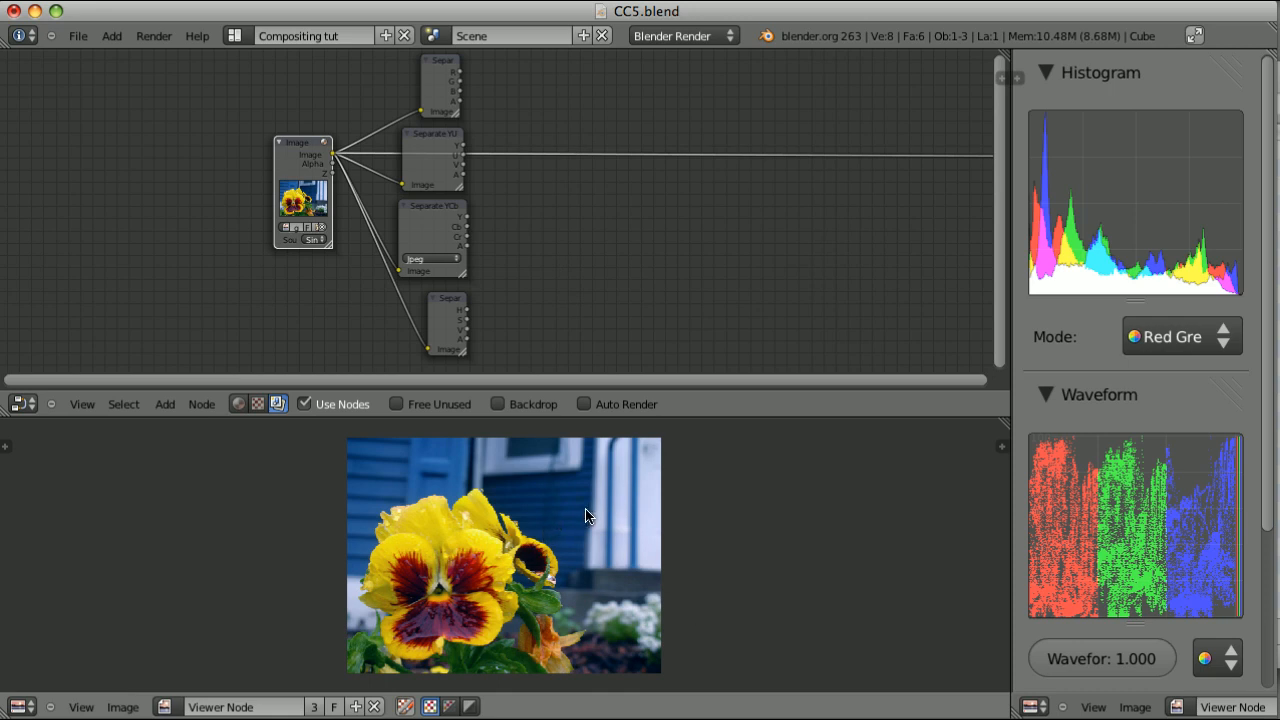
left_click(446, 72, "ctrl+shift")
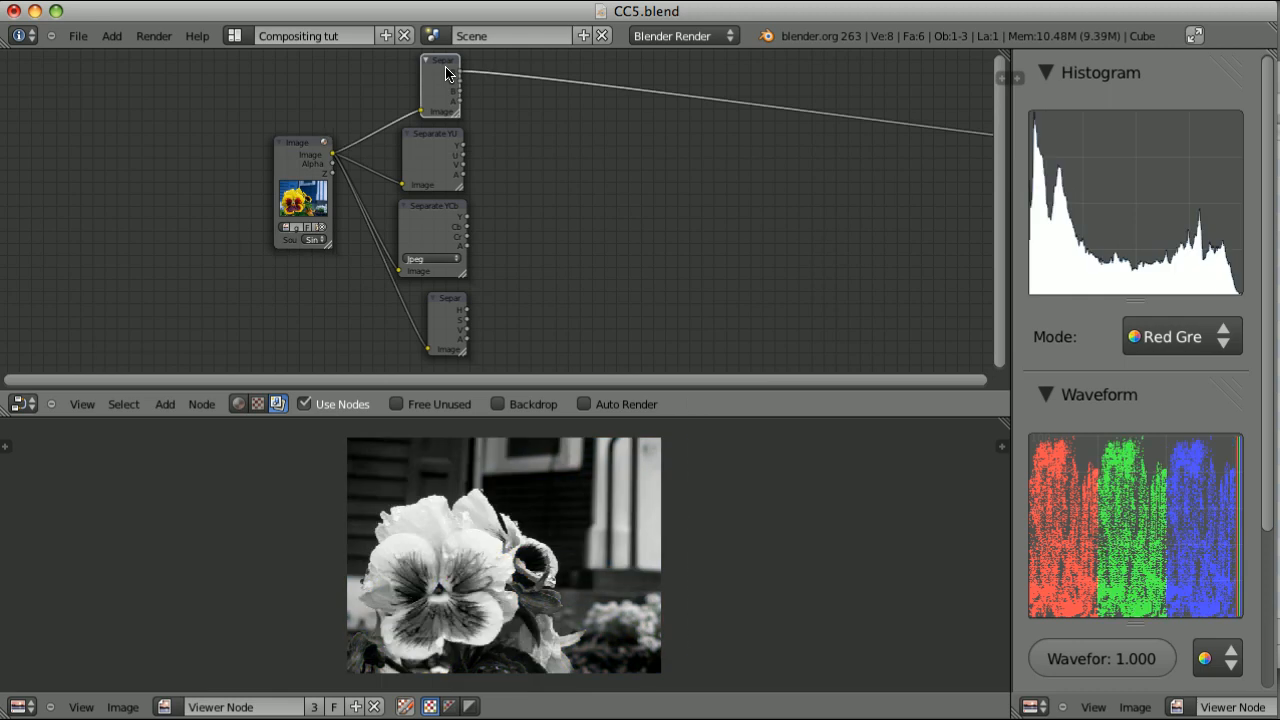
left_click(446, 72, "ctrl+shift")
left_click(446, 72, "ctrl+shift")
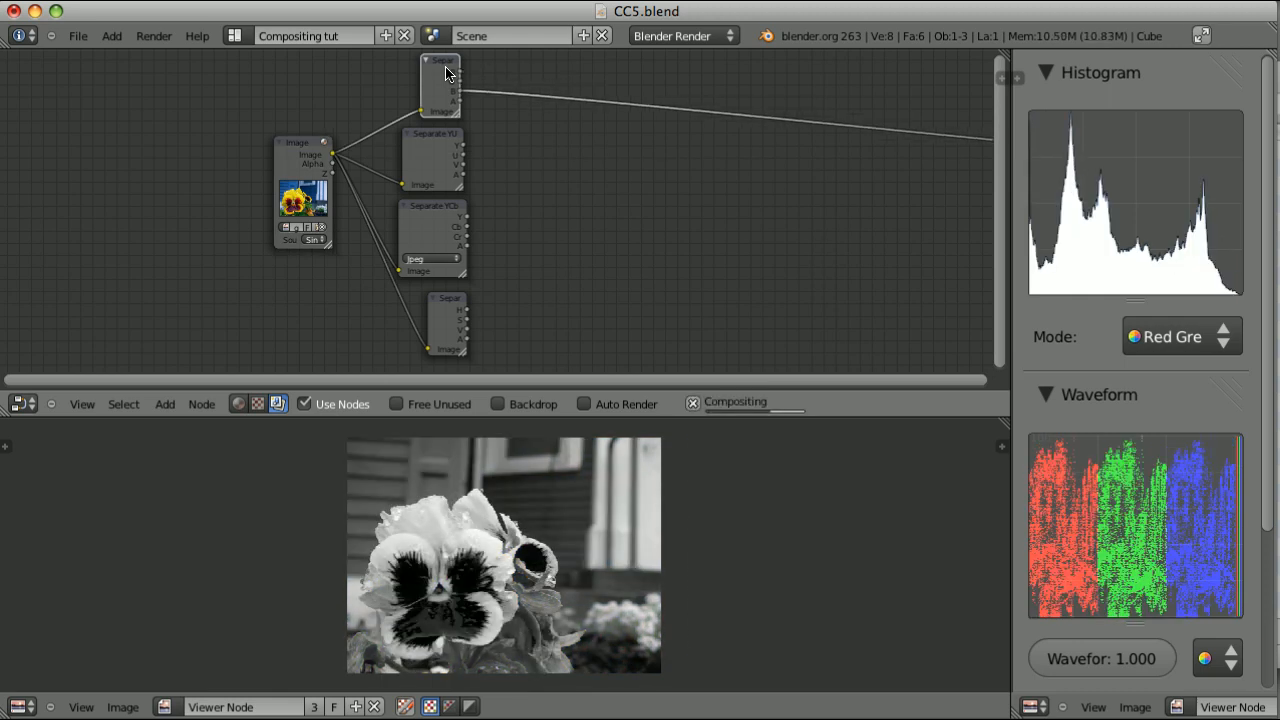
Cycle the viewer through the Y, U and V outputs of the Separate YUVA node
left_click(433, 140, "ctrl+shift")
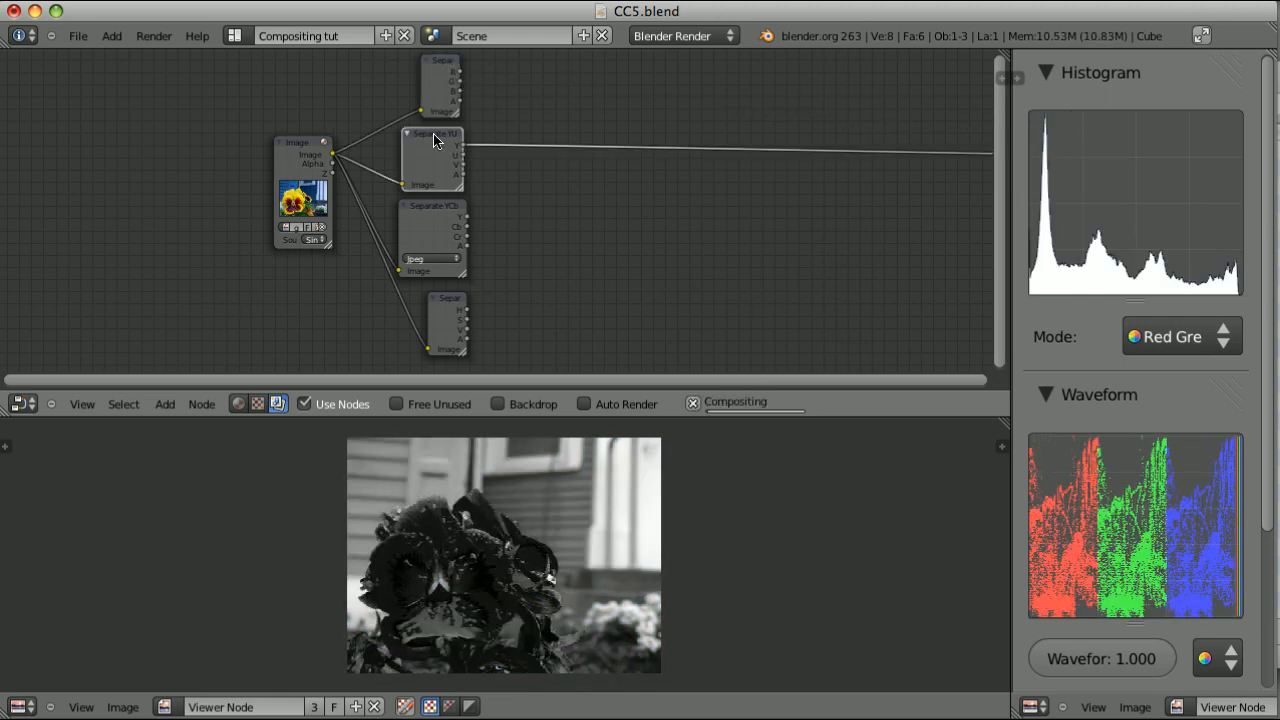
left_click(433, 140, "ctrl+shift")
left_click(433, 140, "ctrl+shift")
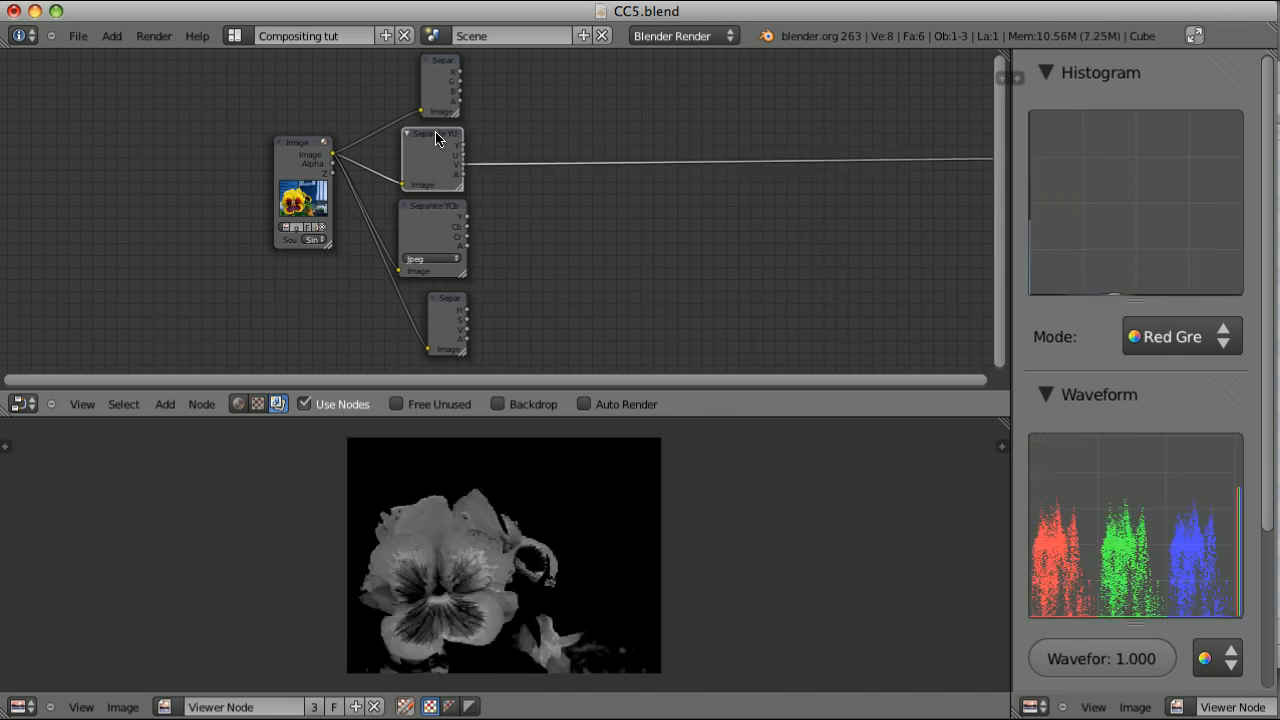
View the Separate YCbCrA node's Y and Cb outputs and the Separate HSVA node's H output
left_click(432, 225, "ctrl+shift")
left_click(432, 225, "ctrl+shift")
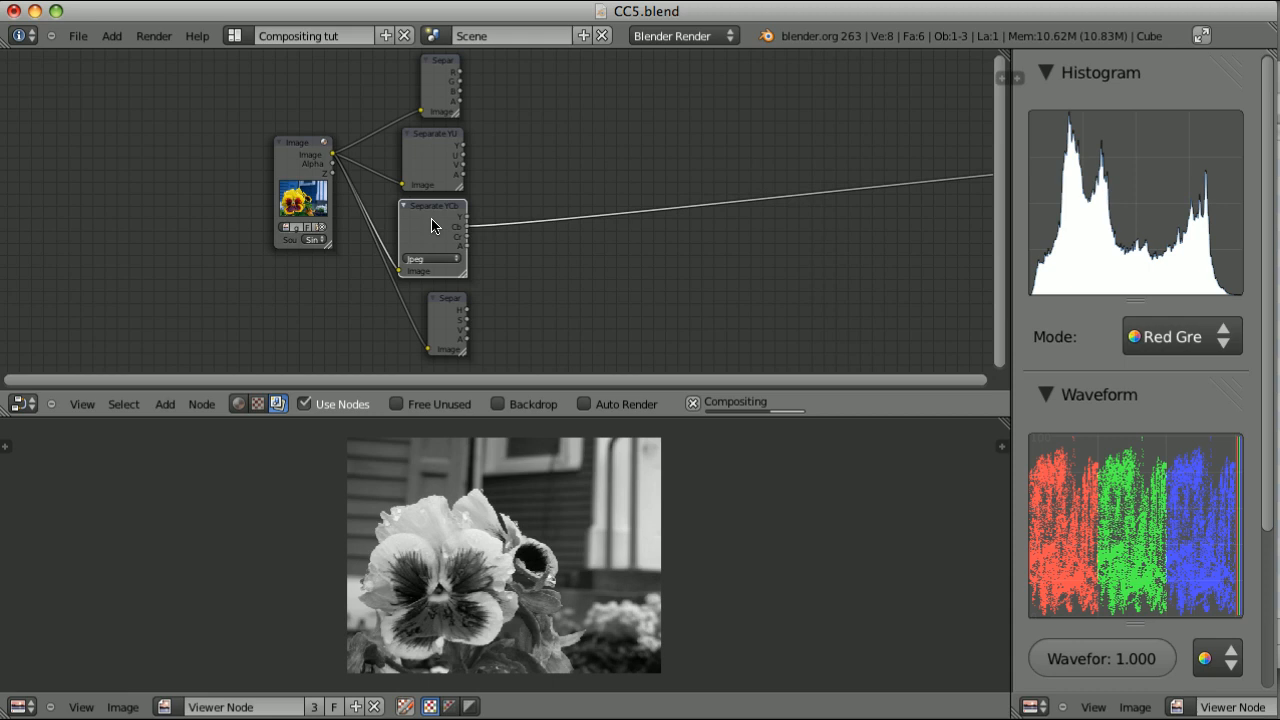
left_click(453, 312, "ctrl+shift")
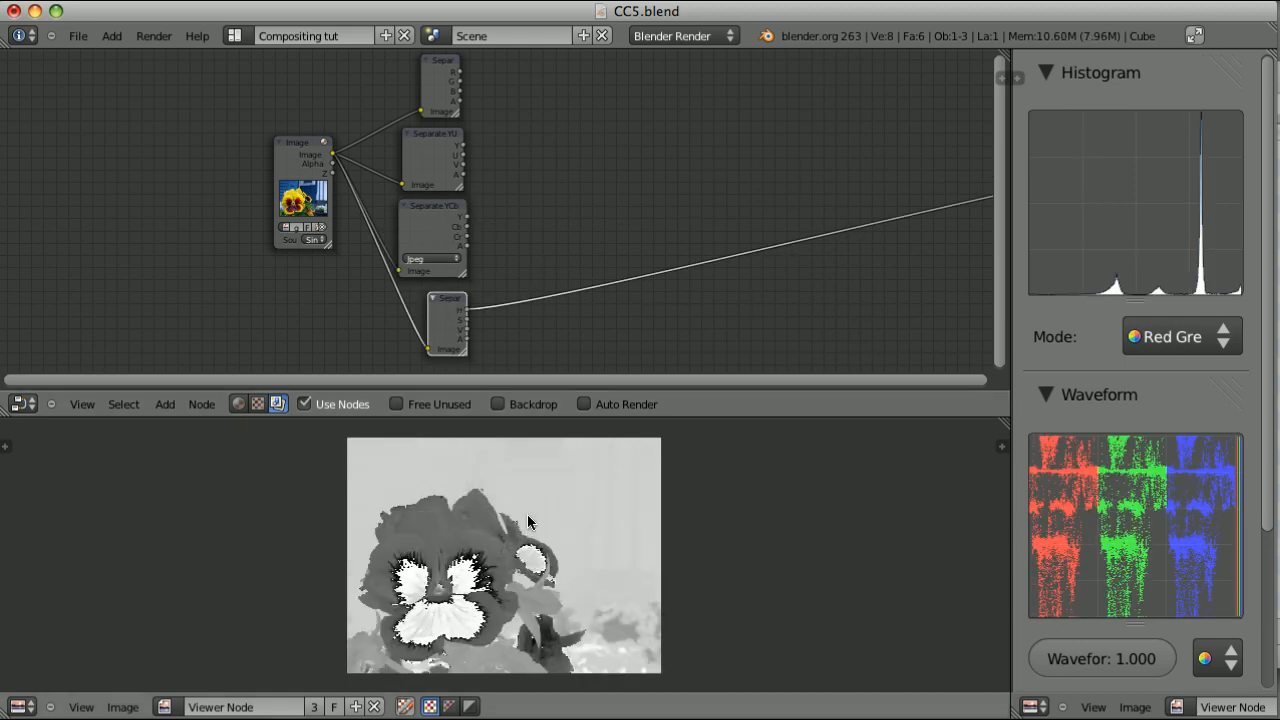